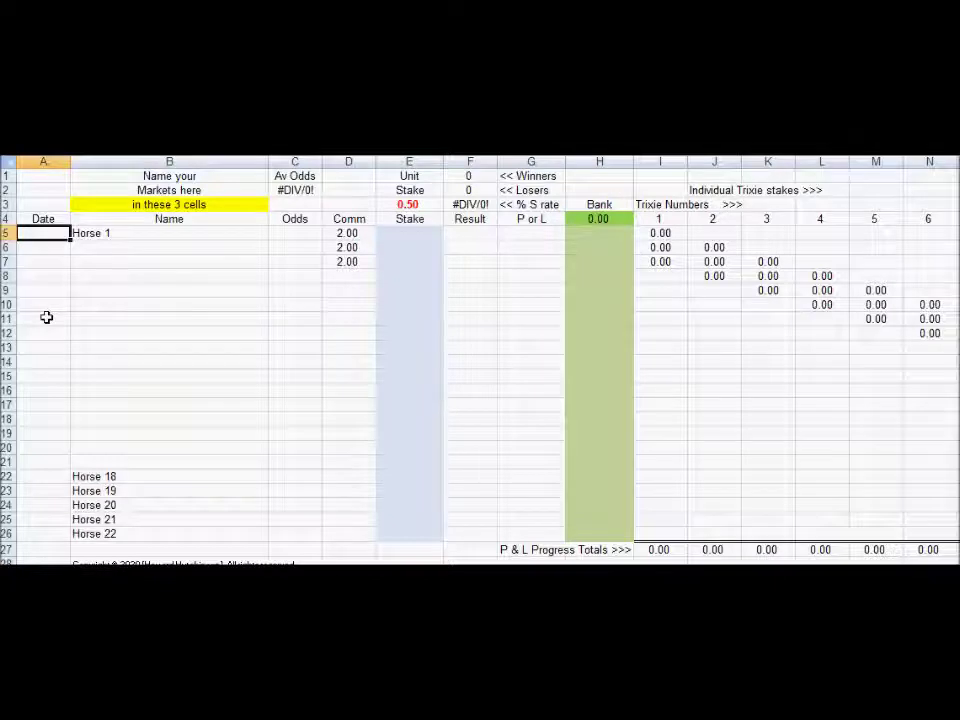
Enter 7/10 as the date for Horse 1.
text(7/10)
key(Return)
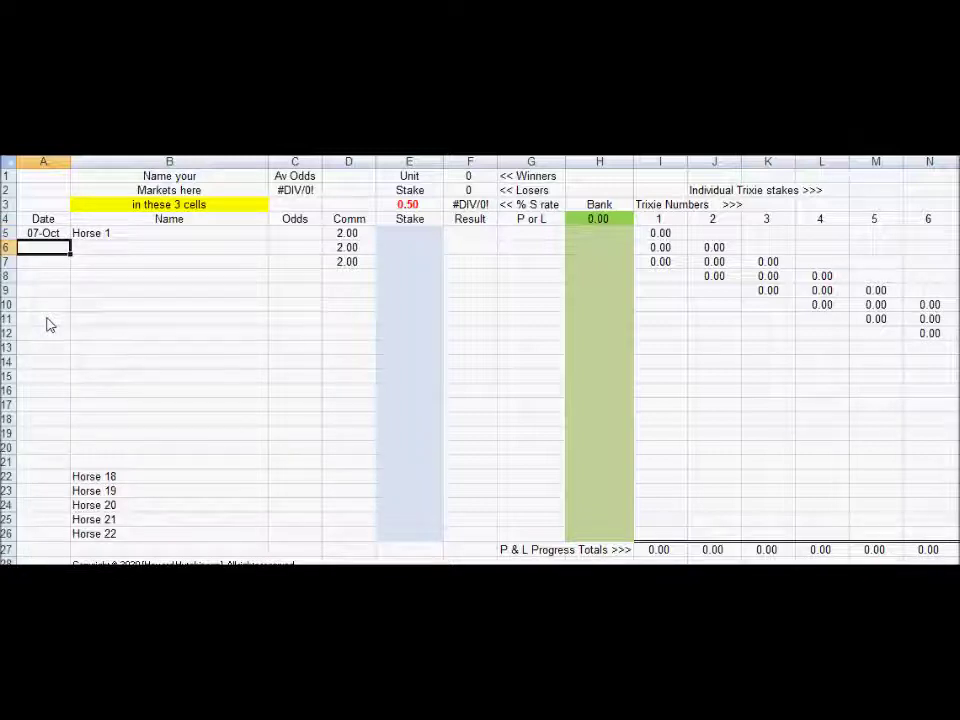
Enter 5/6 as a trial date in the row below Horse 1 and clear it again.
text(5/6)
key(Return)
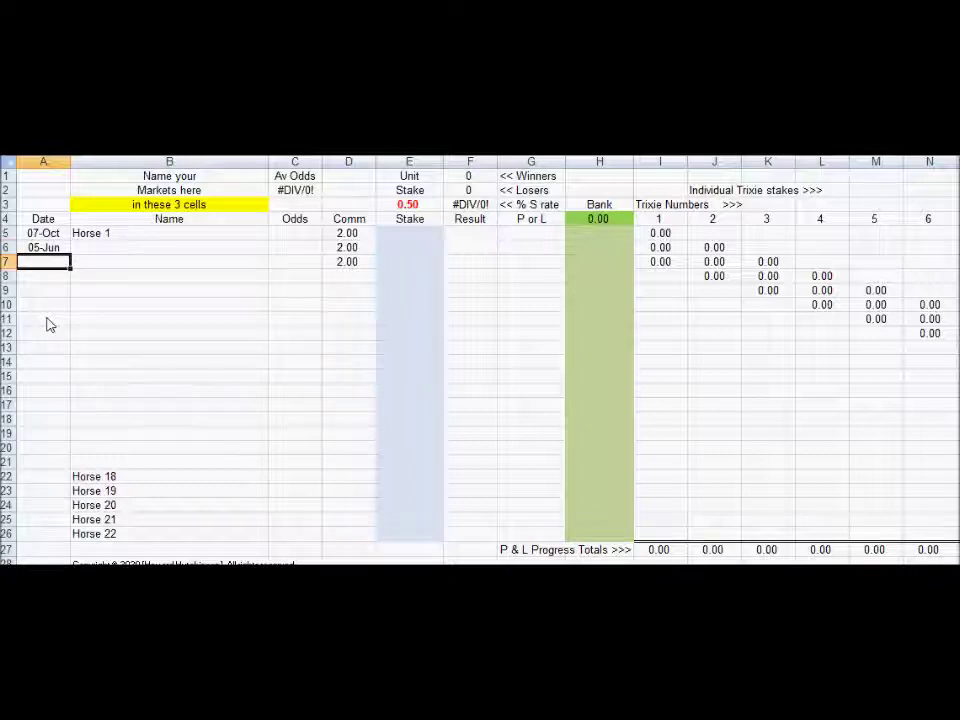
key(Up)
key(Down)
key(Up)
key(Up)
key(Right)
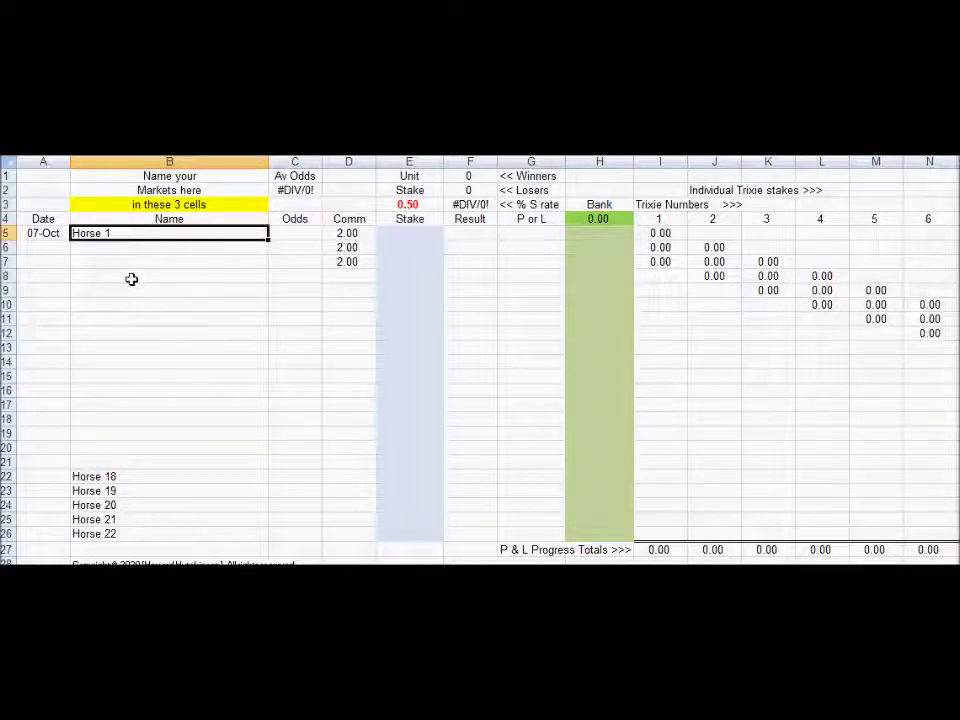
click(192, 248)
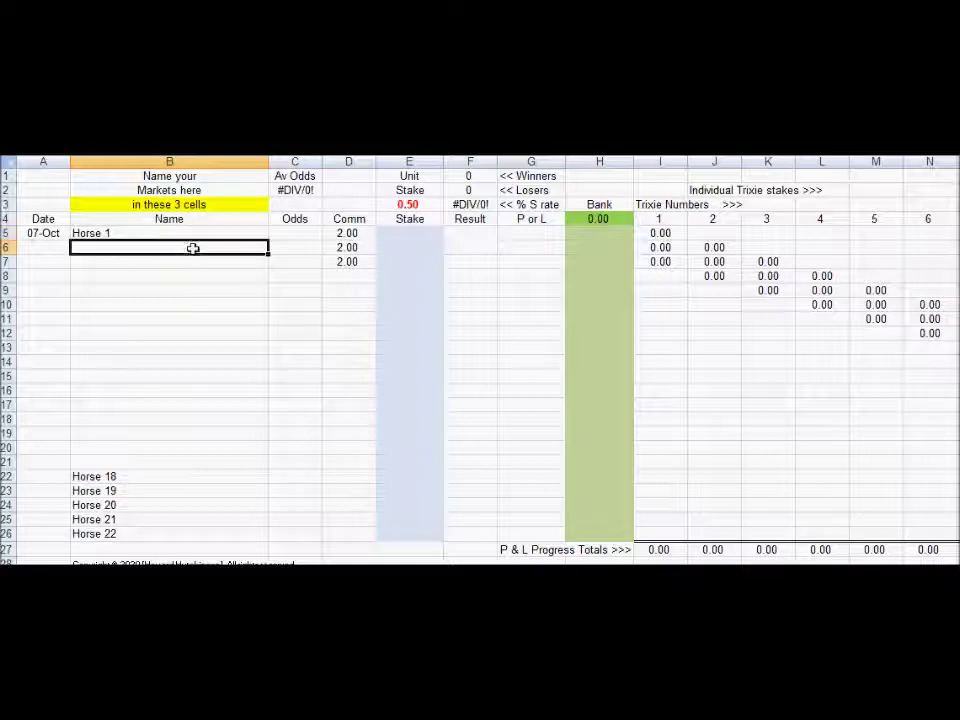
click(187, 262)
click(193, 279)
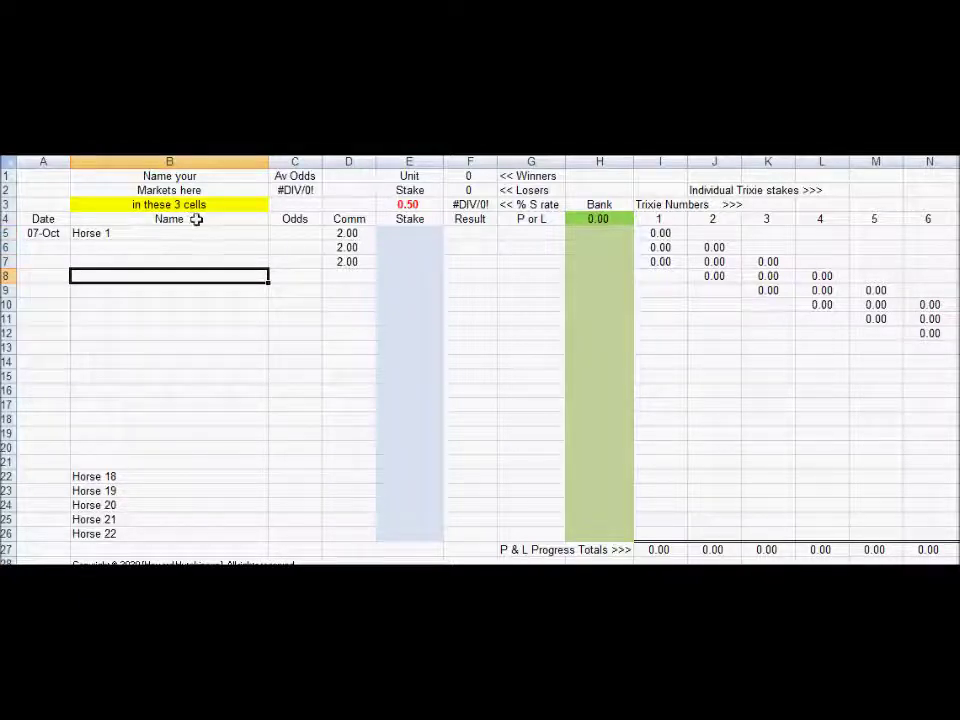
Try a unit stake of 1 in cell E3.
click(414, 205)
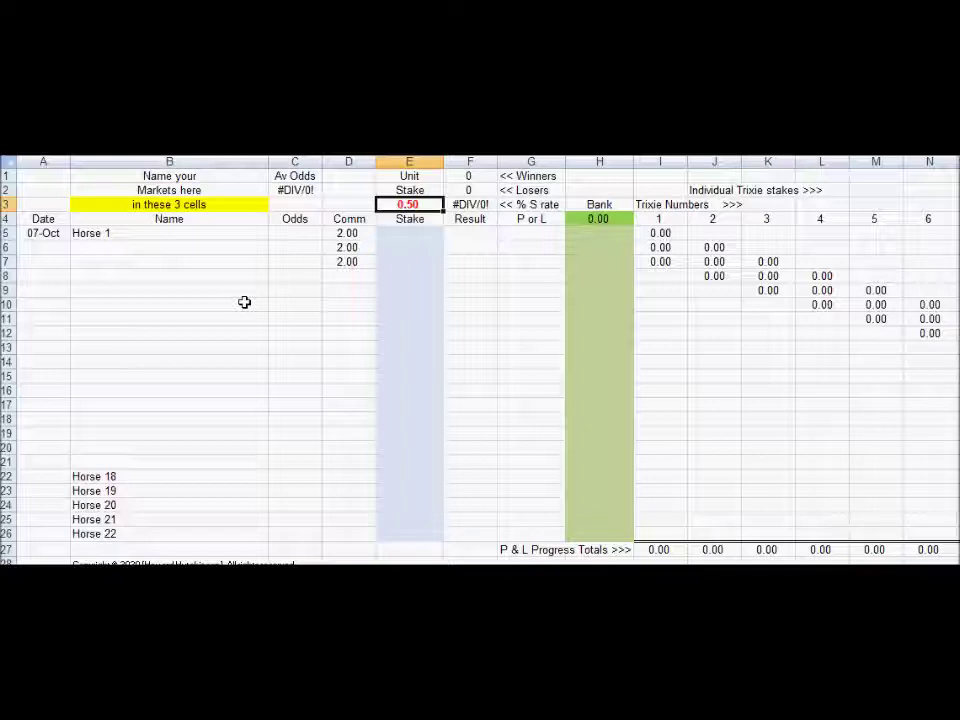
text(1)
key(Return)
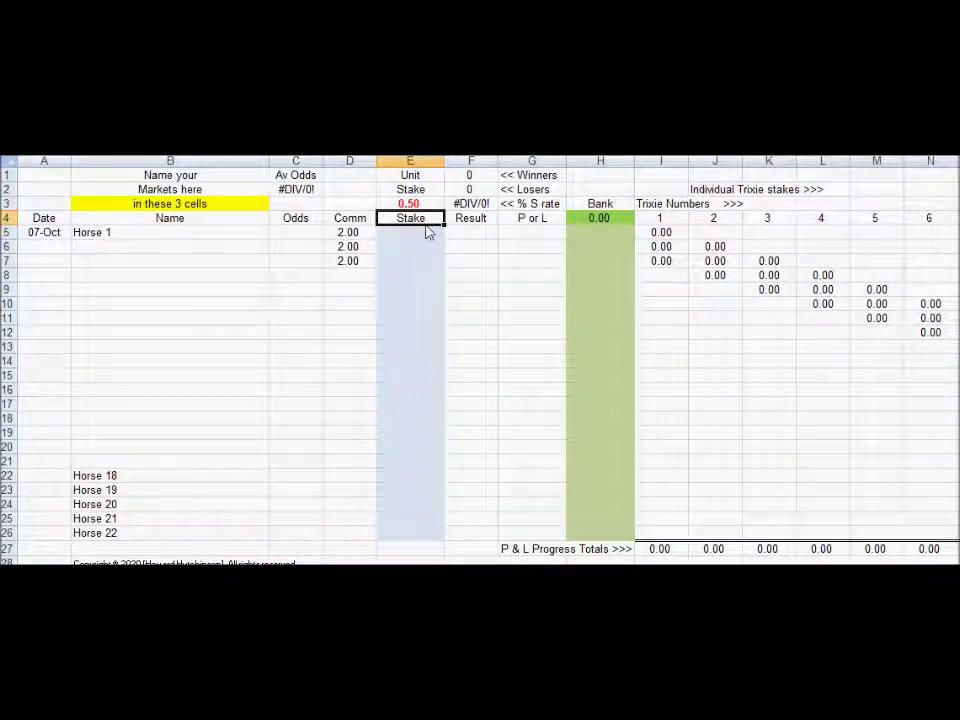
Try a starting bank of 100 in cell H4 and reset it to 0.
click(597, 219)
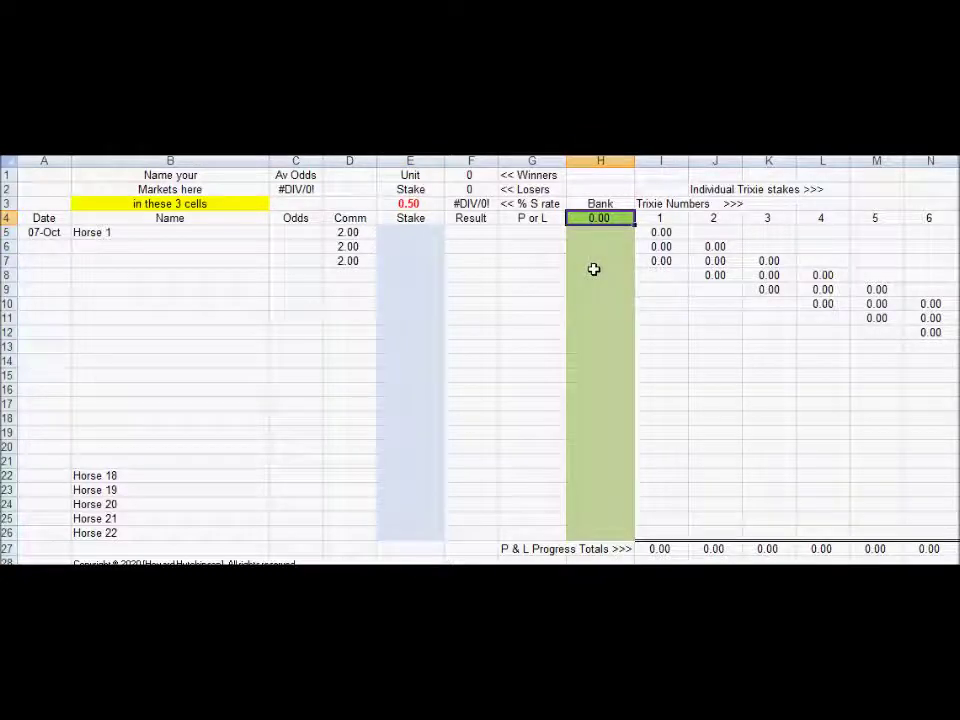
text(100)
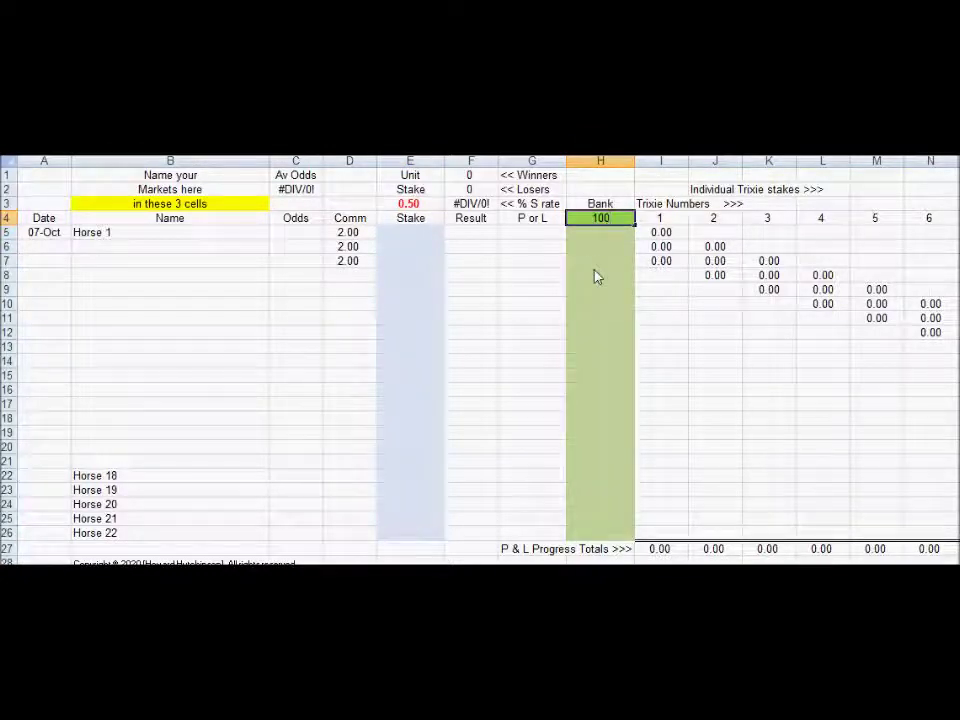
key(Return)
key(Up)
text(0)
key(Return)
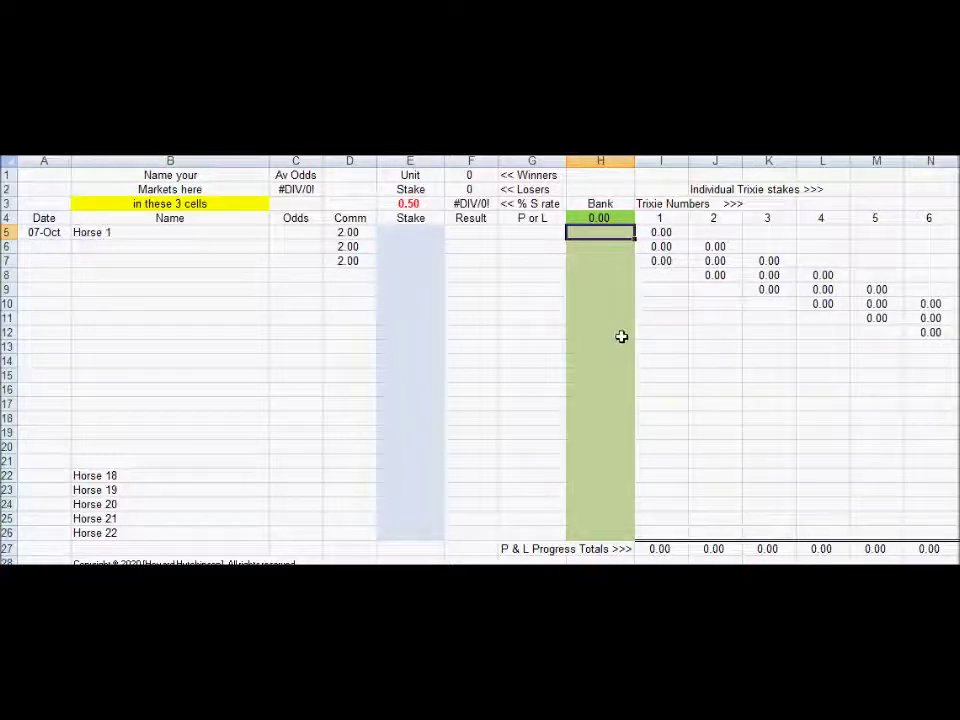
Set the unit stake to 1 and enter odds of 2 for Horse 1.
click(414, 219)
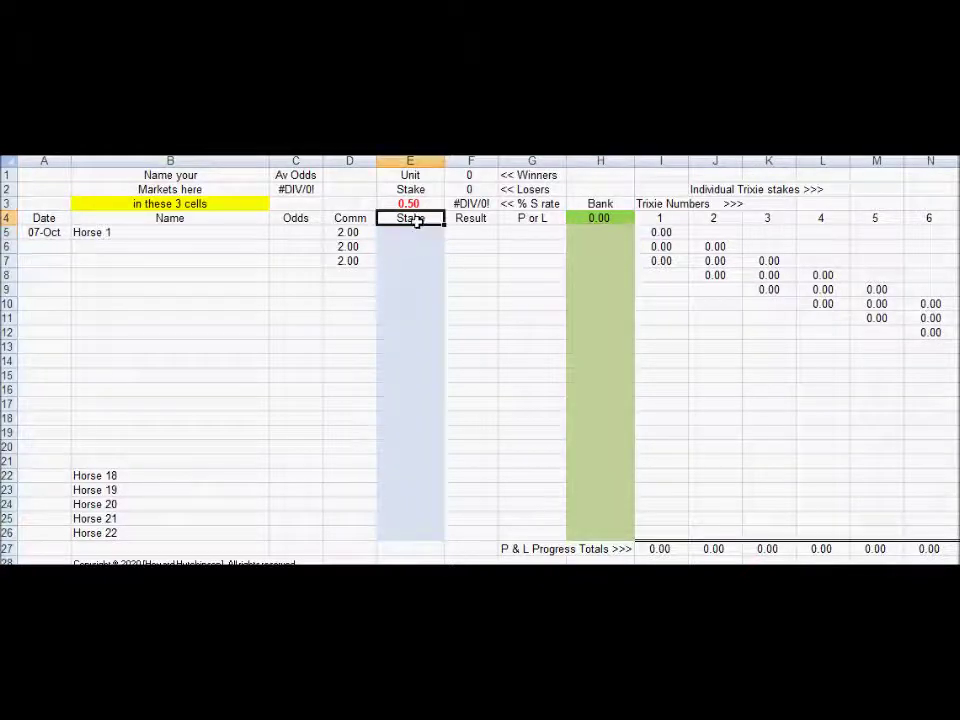
click(285, 233)
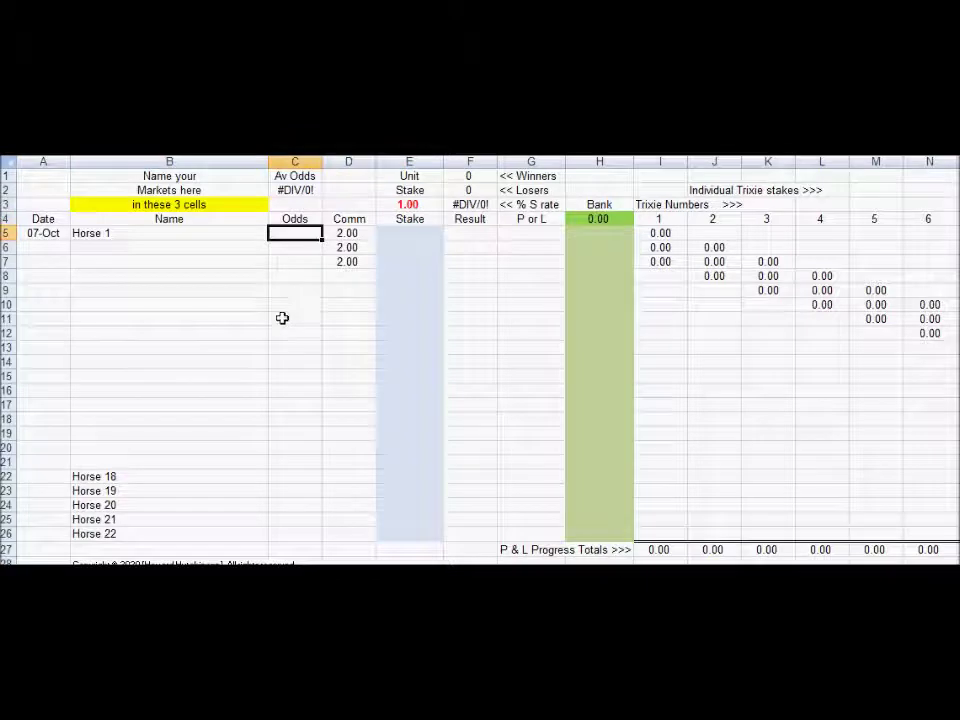
text(2)
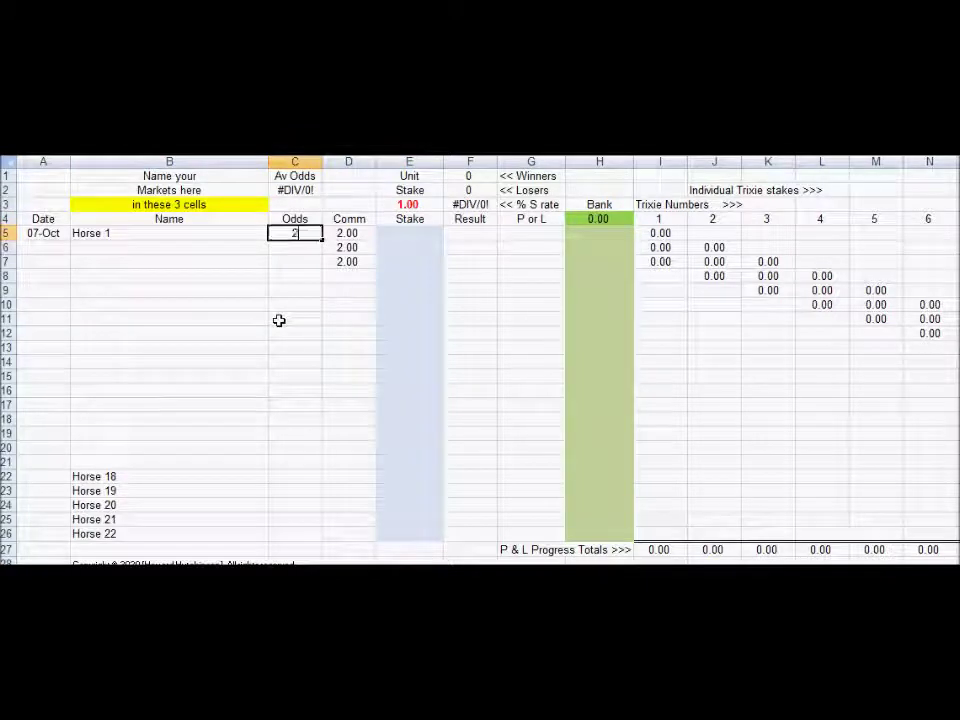
key(Return)
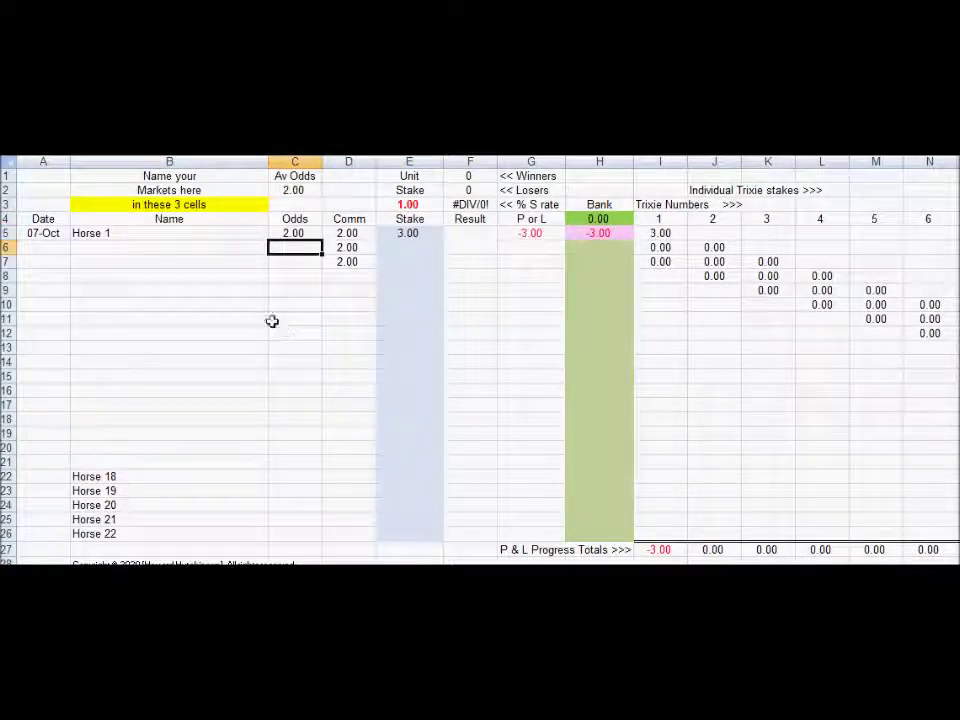
Clear the commission values in rows 5 to 7.
drag(347, 233, 347, 261)
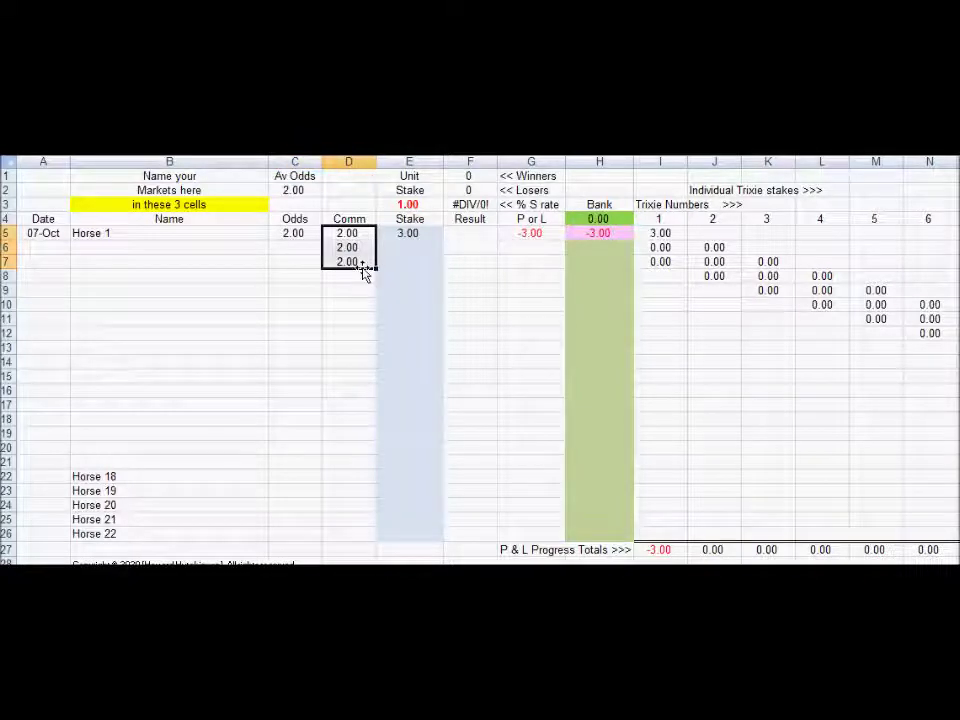
key(Delete)
key(Down)
key(Up)
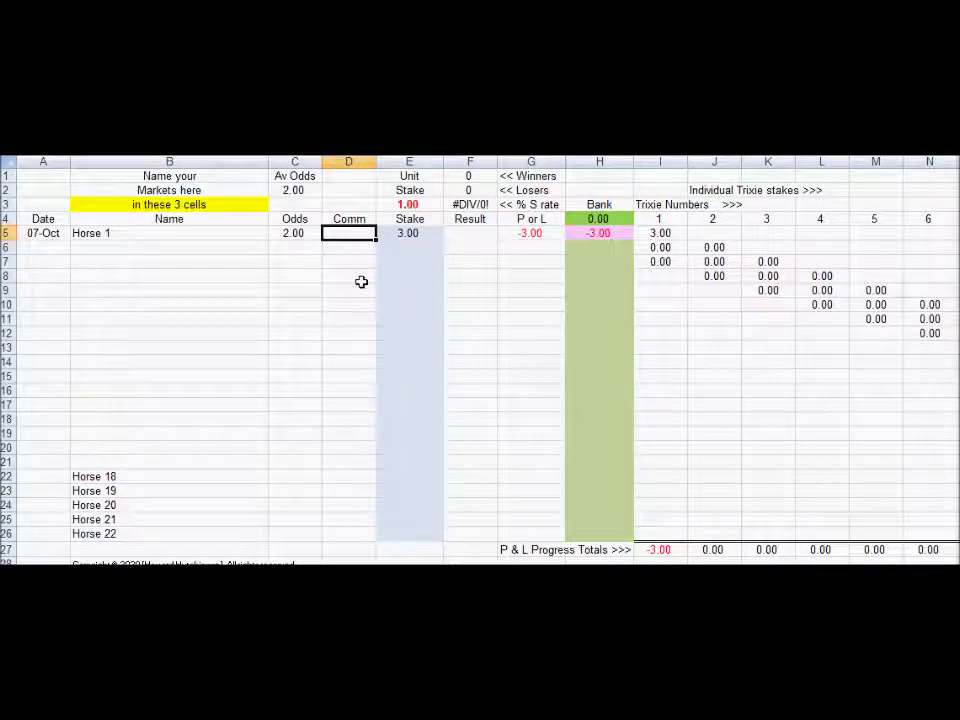
click(300, 190)
drag(473, 184, 468, 205)
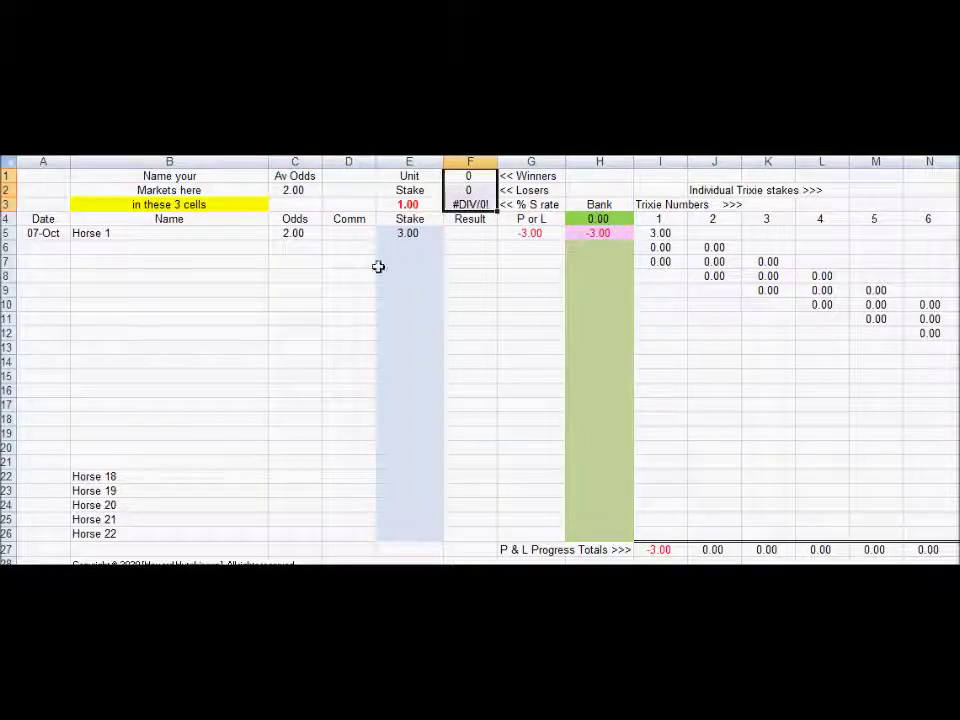
click(302, 232)
click(403, 233)
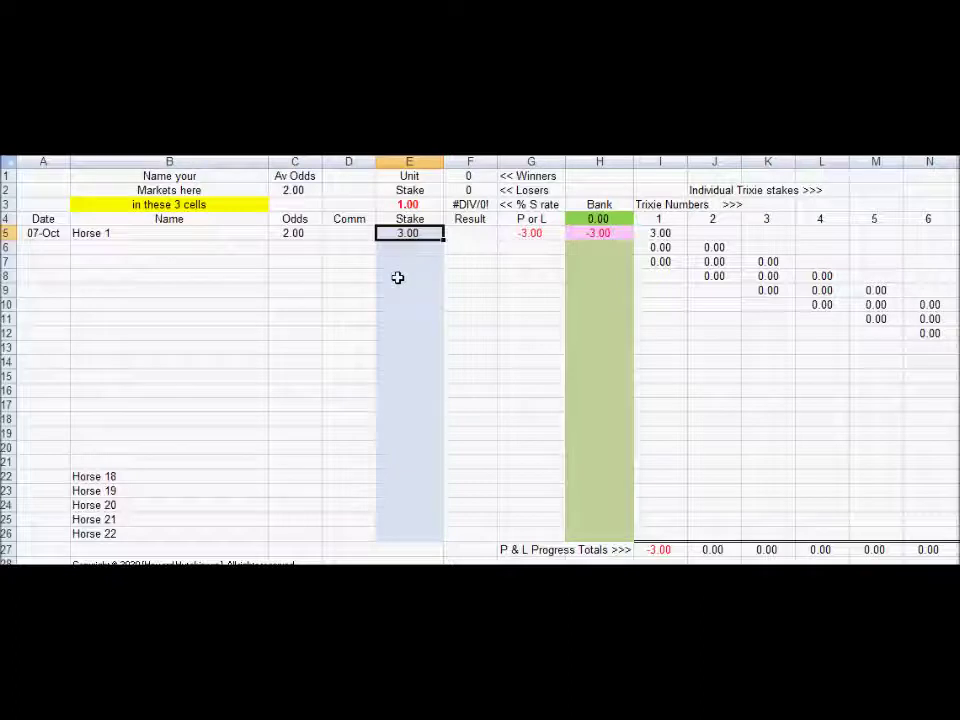
Record Horse 1 as a winner by entering a result of 1.
click(476, 232)
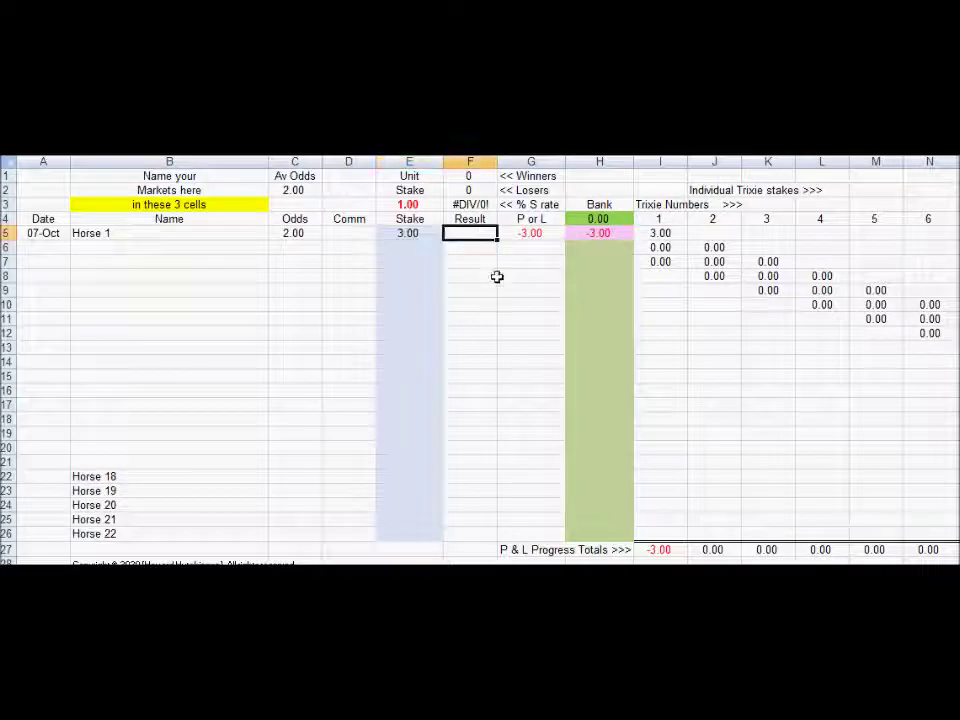
text(1)
key(Return)
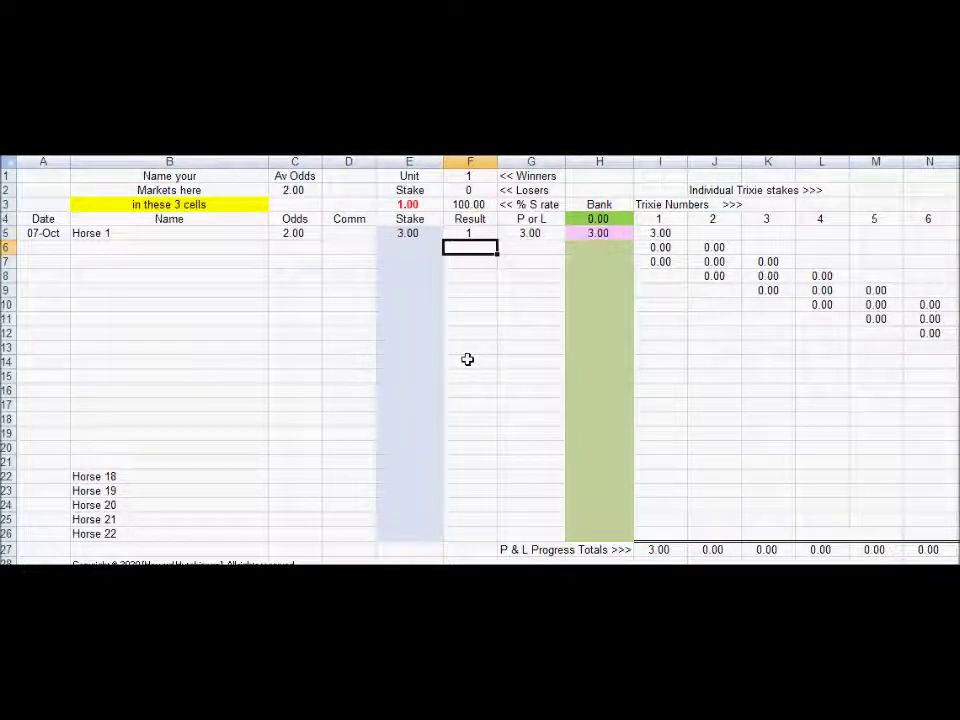
Record Horse 1 as a loser by setting its result to 0.
key(Up)
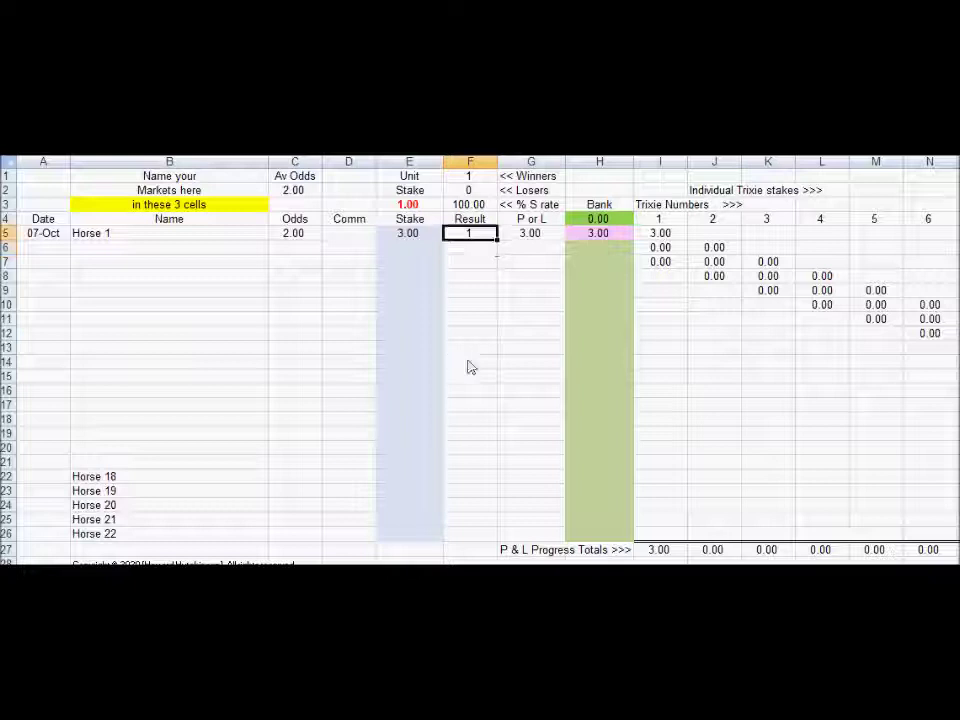
text(0)
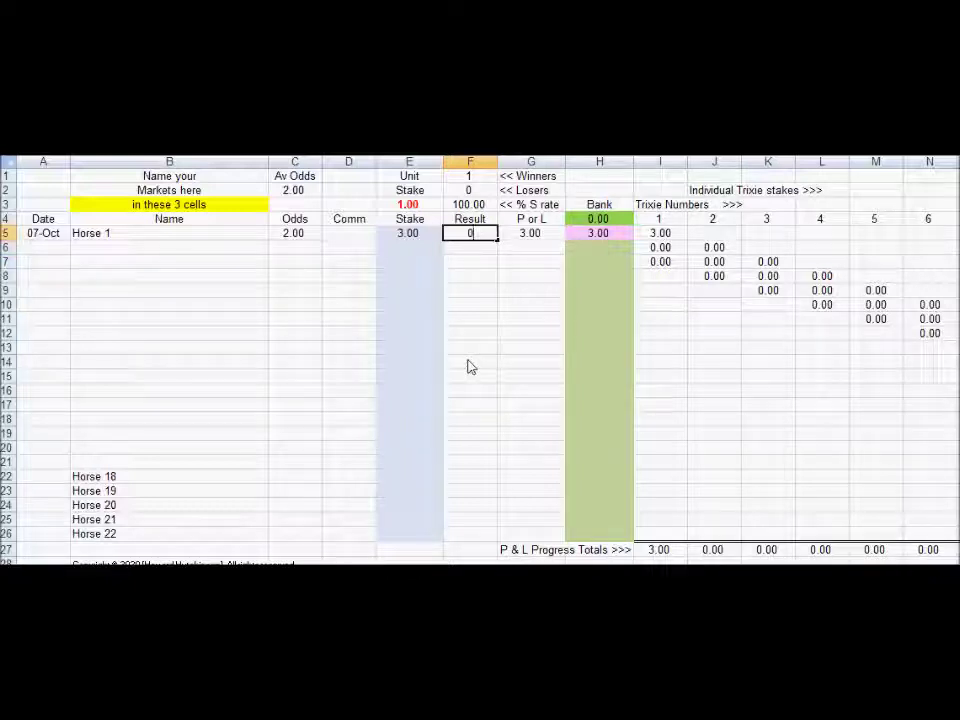
key(Return)
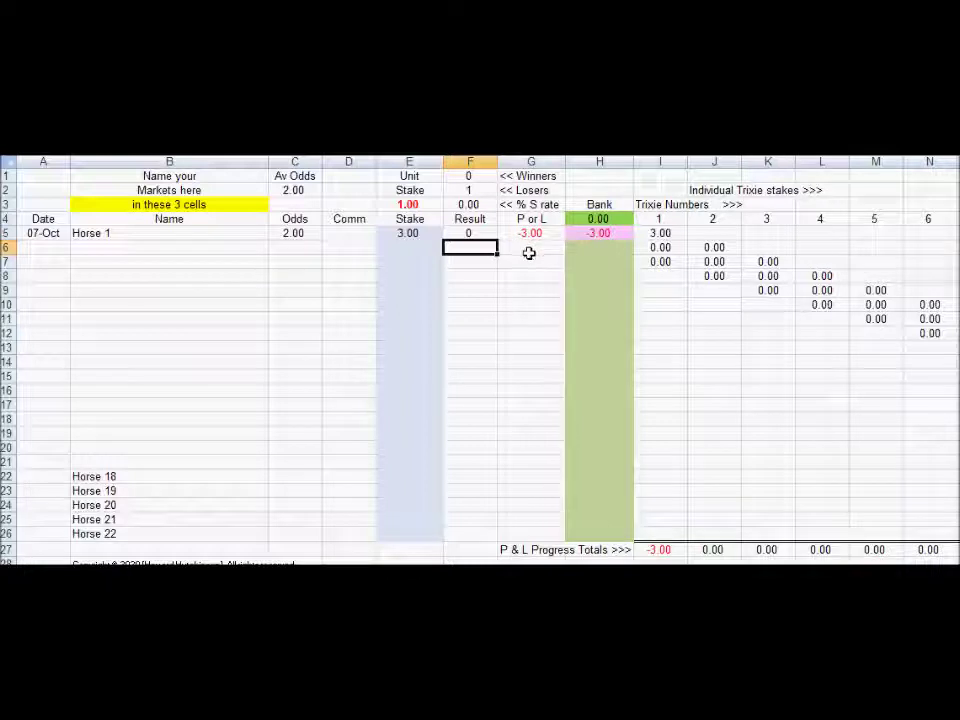
Examine Horse 1's odds and stake, the trixie numbers, and the individual stakes of trixie 1 in rows 5 to 7.
click(285, 231)
click(409, 234)
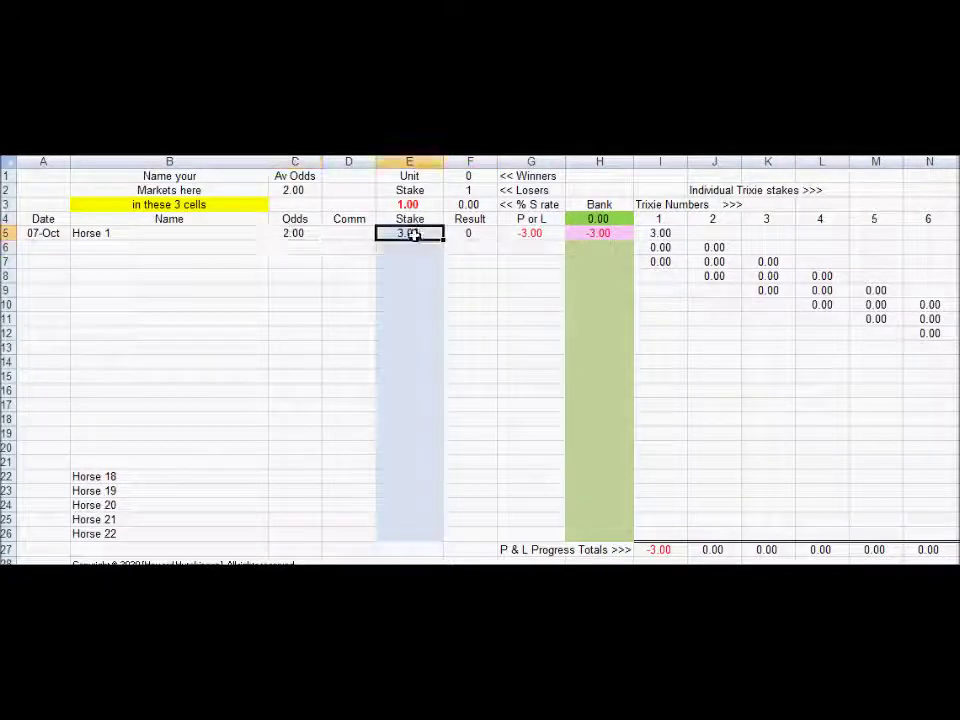
click(664, 219)
click(713, 219)
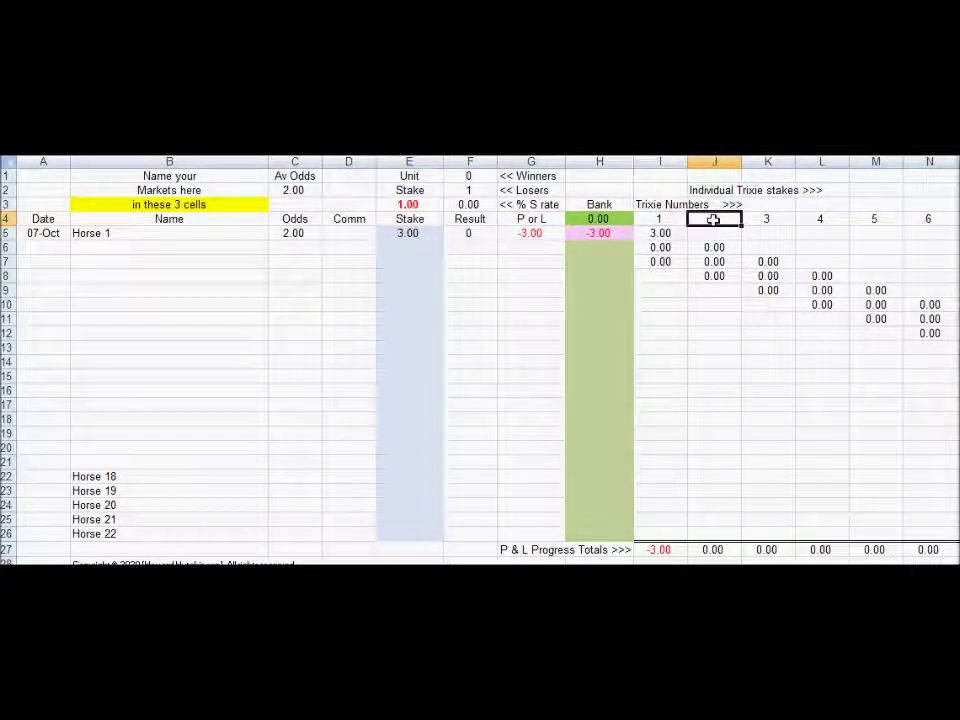
click(768, 219)
click(818, 219)
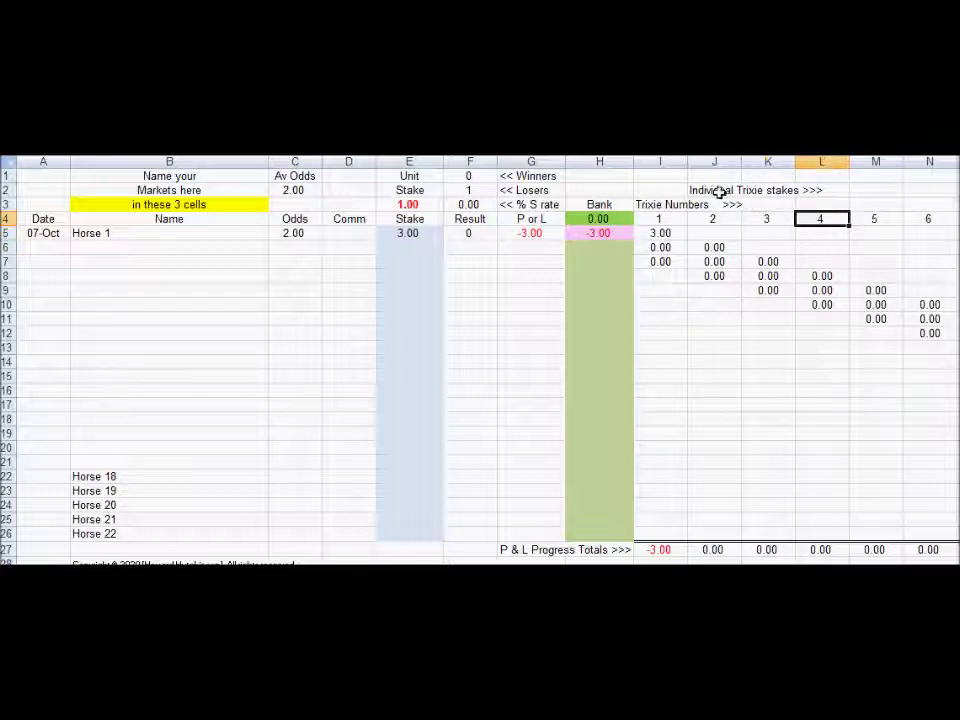
drag(666, 233, 670, 256)
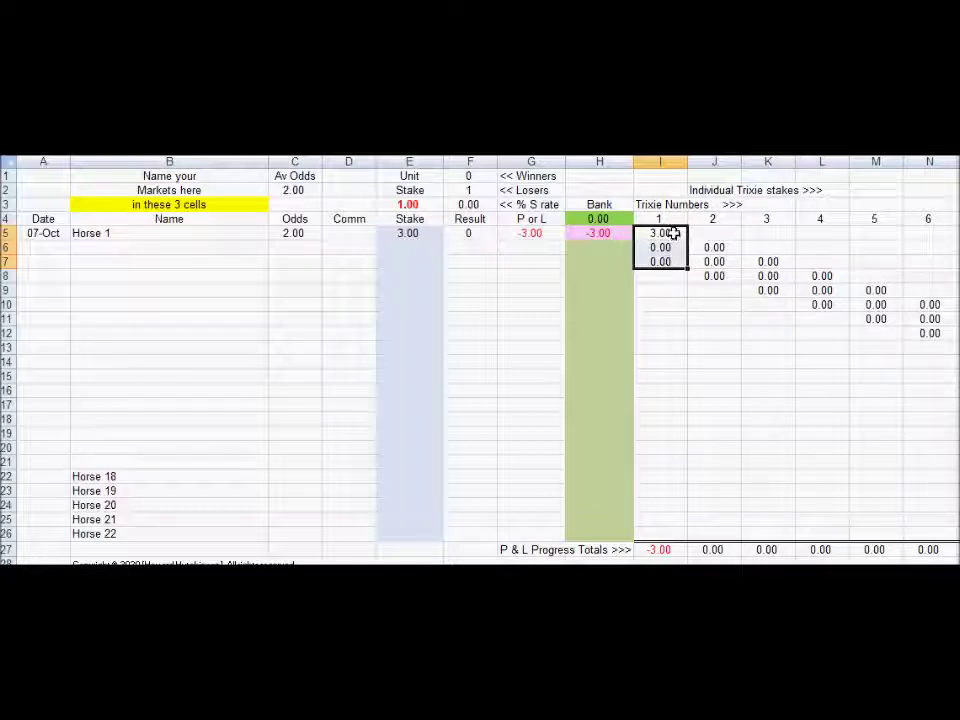
click(670, 232)
click(663, 249)
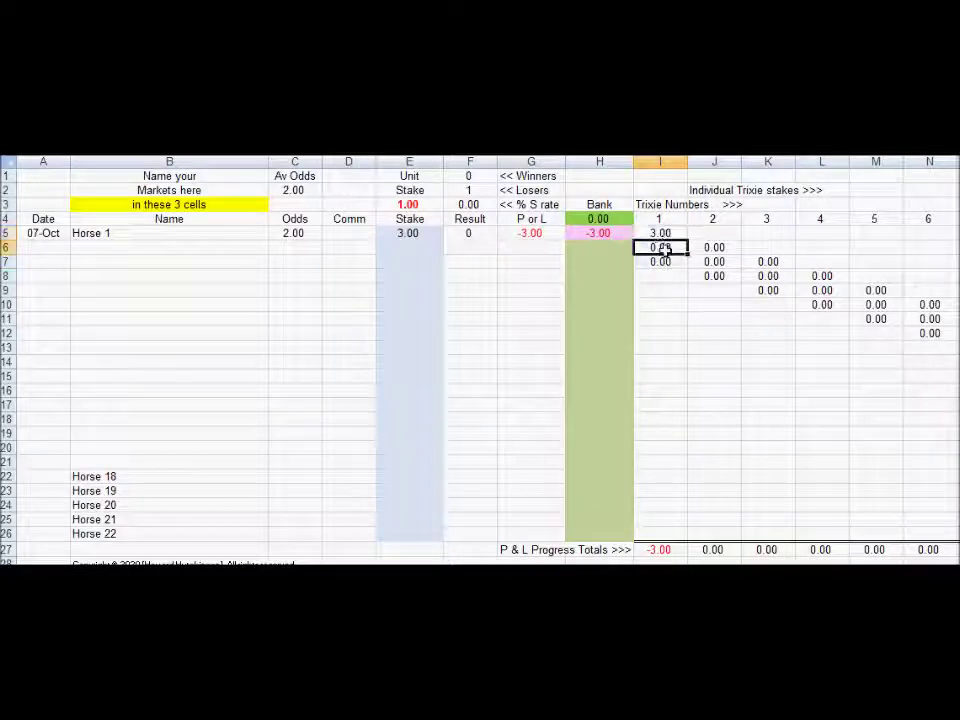
click(670, 261)
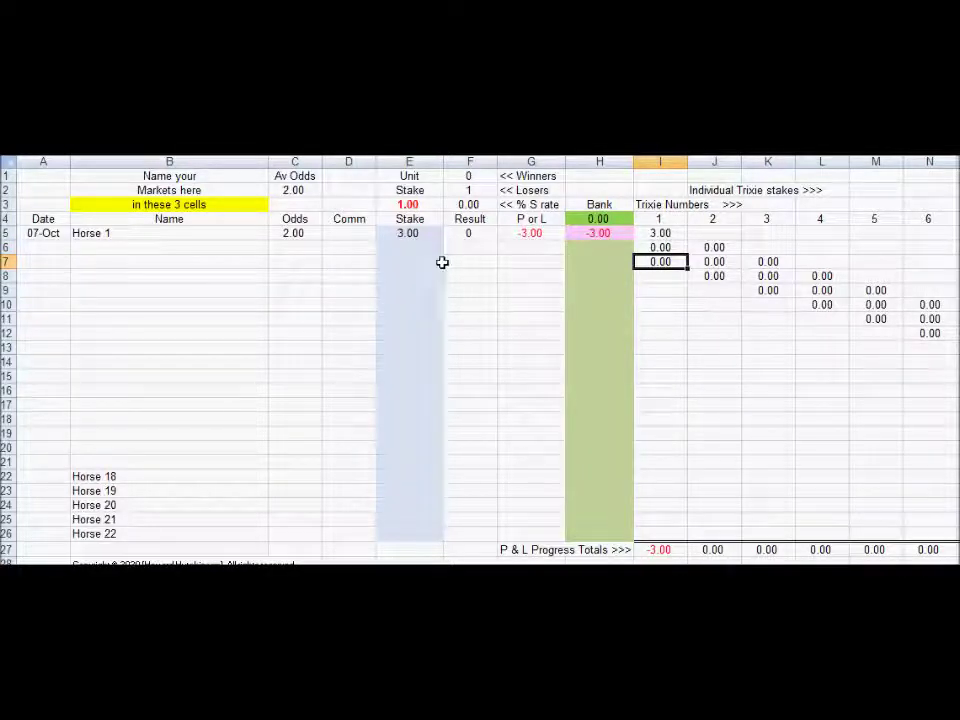
Enter odds of 2 in row 6 and check how its stake is divided between trixies 1 and 2.
click(298, 247)
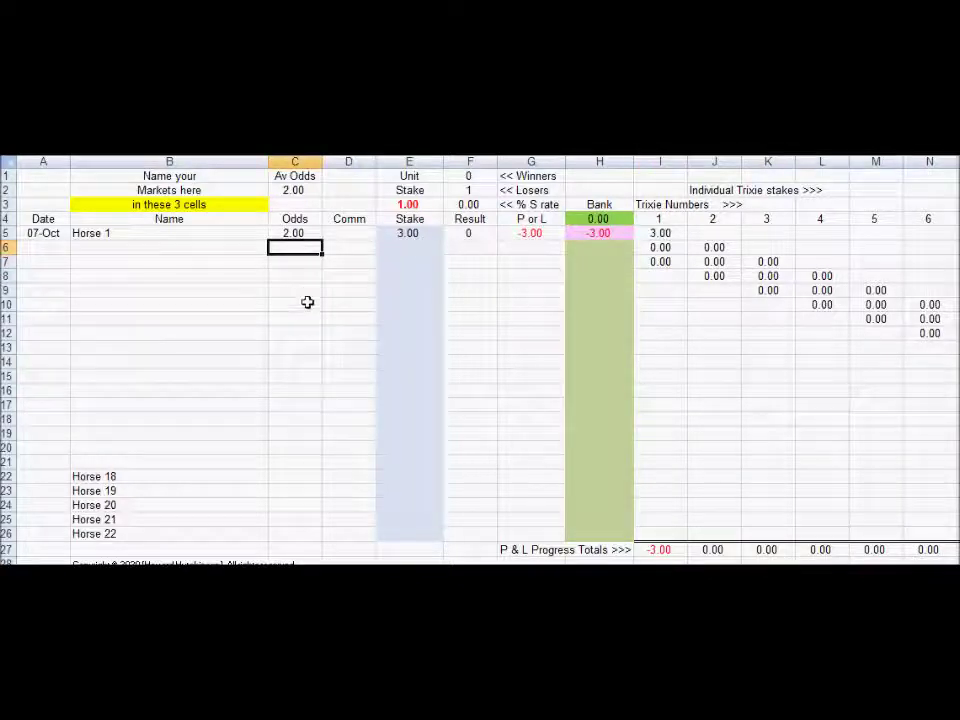
text(2)
key(Return)
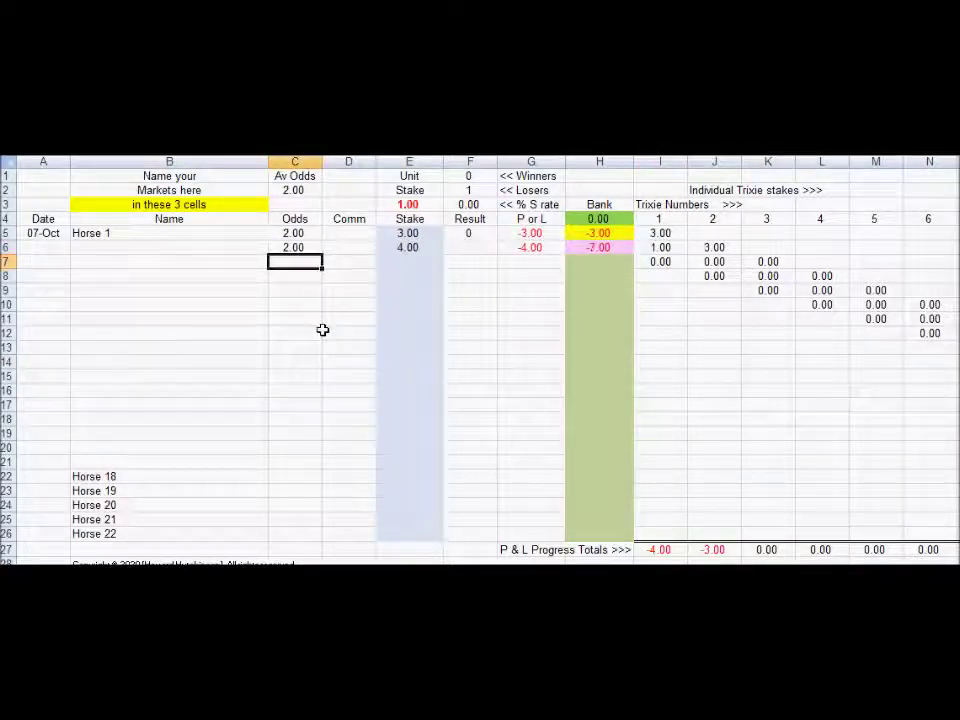
click(407, 247)
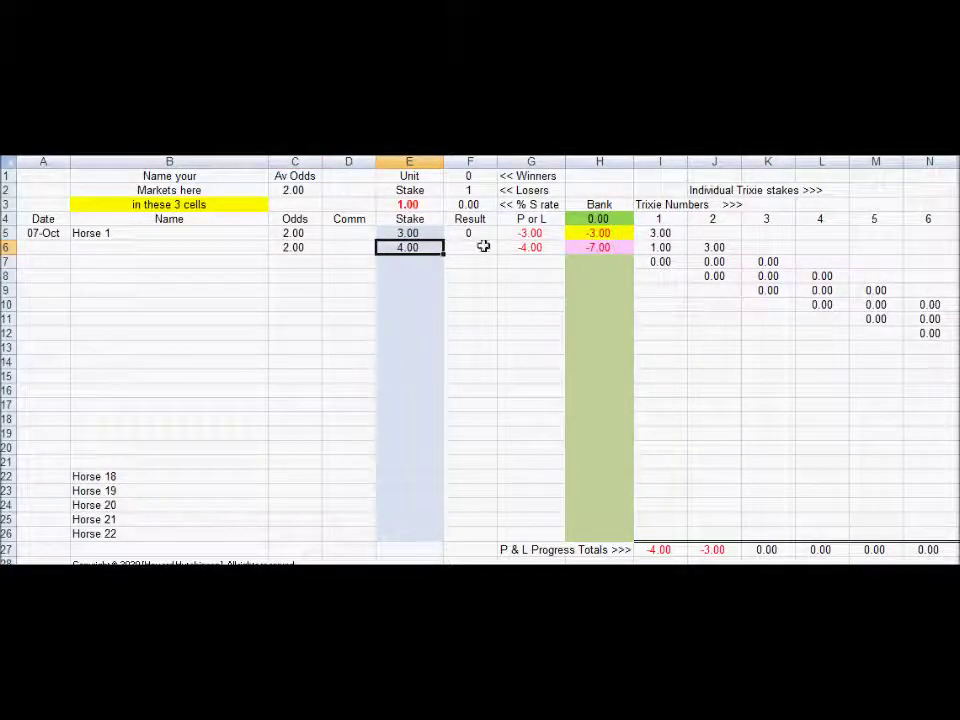
click(715, 249)
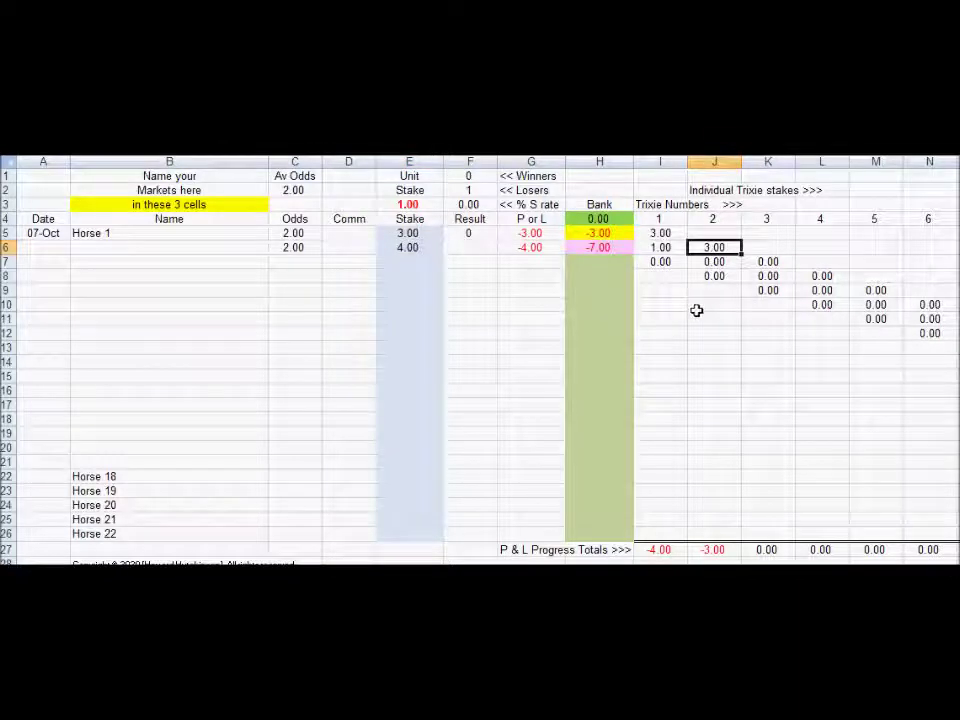
click(664, 248)
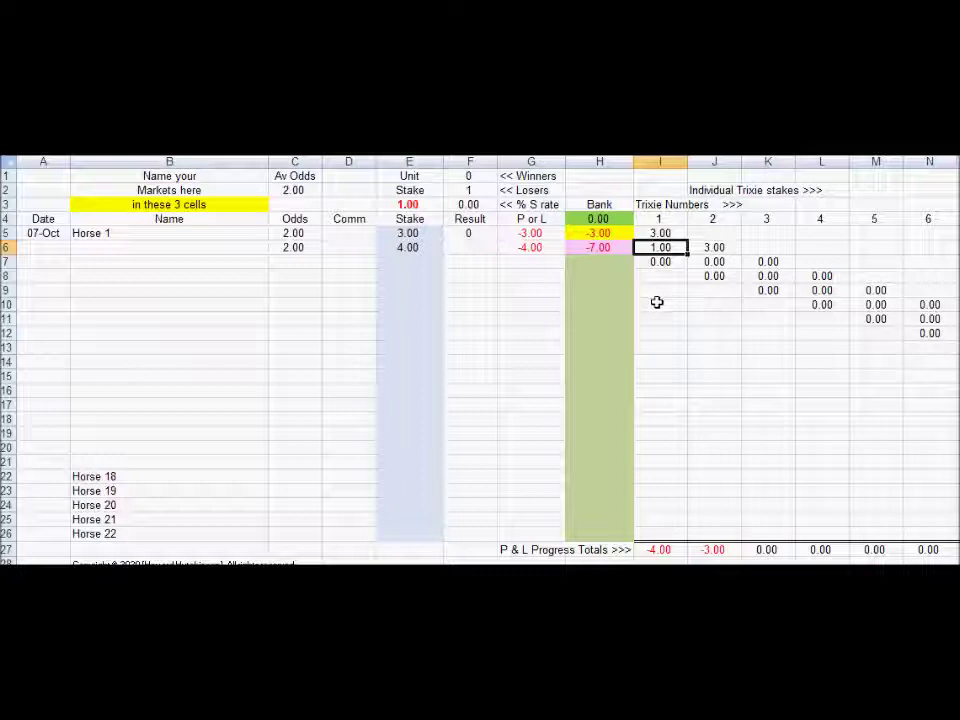
shift+click(714, 248)
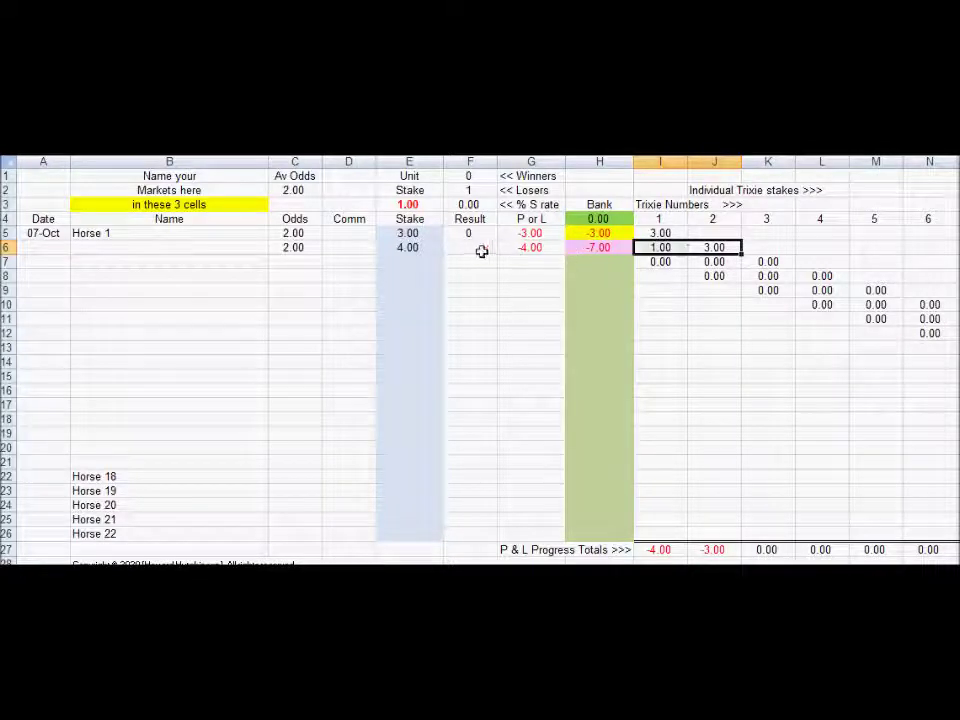
Examine the row 6 total stake and the individual stake ranges of trixies 1 and 2.
click(403, 246)
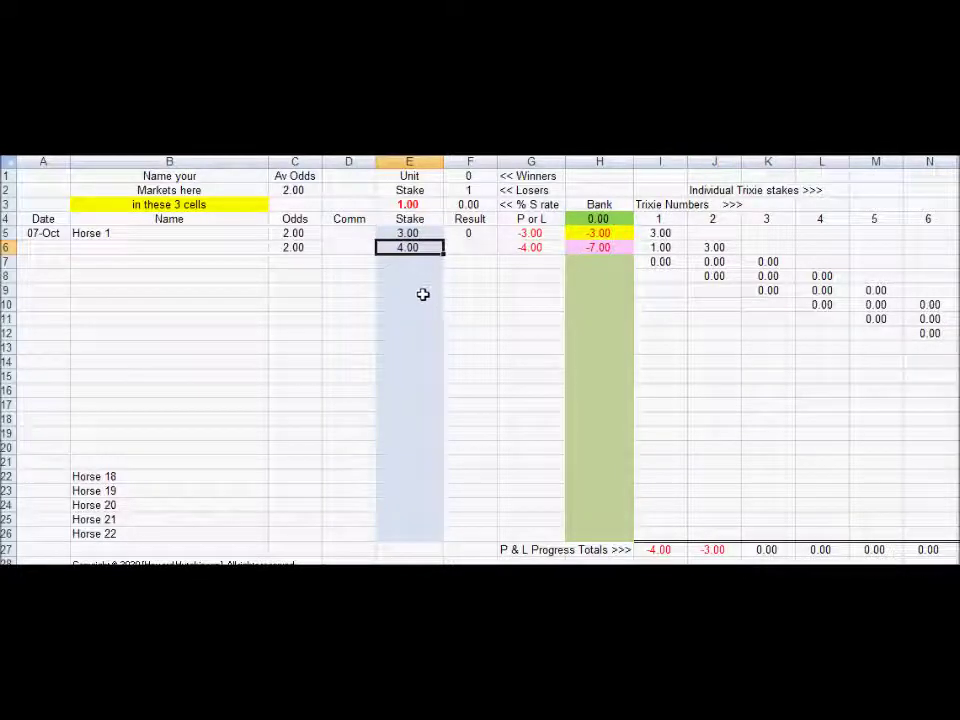
click(662, 231)
drag(662, 231, 655, 261)
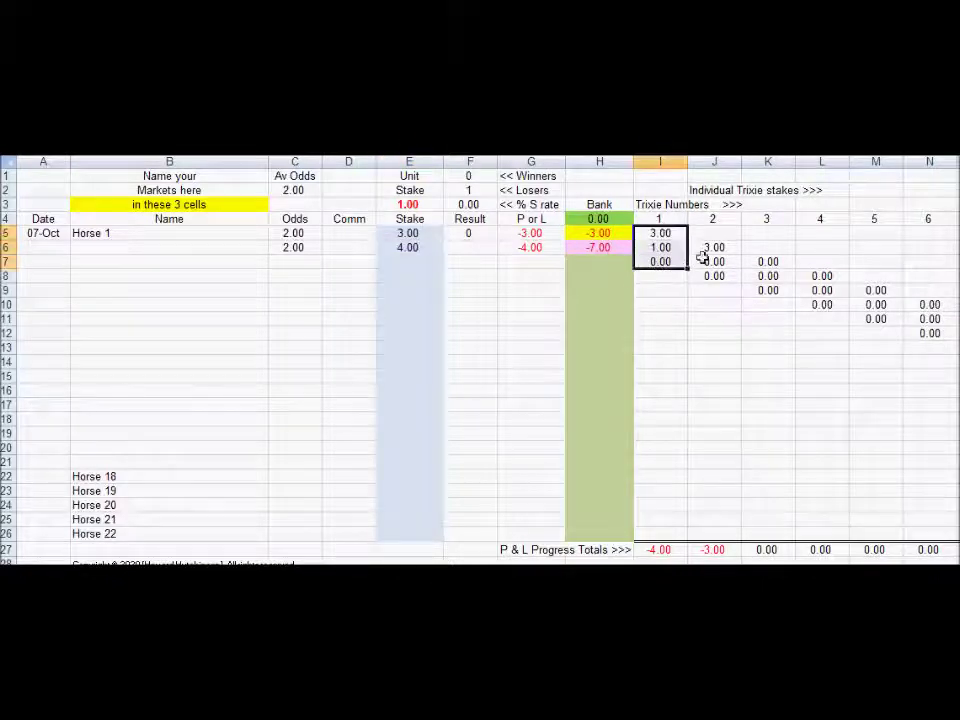
drag(713, 246, 716, 278)
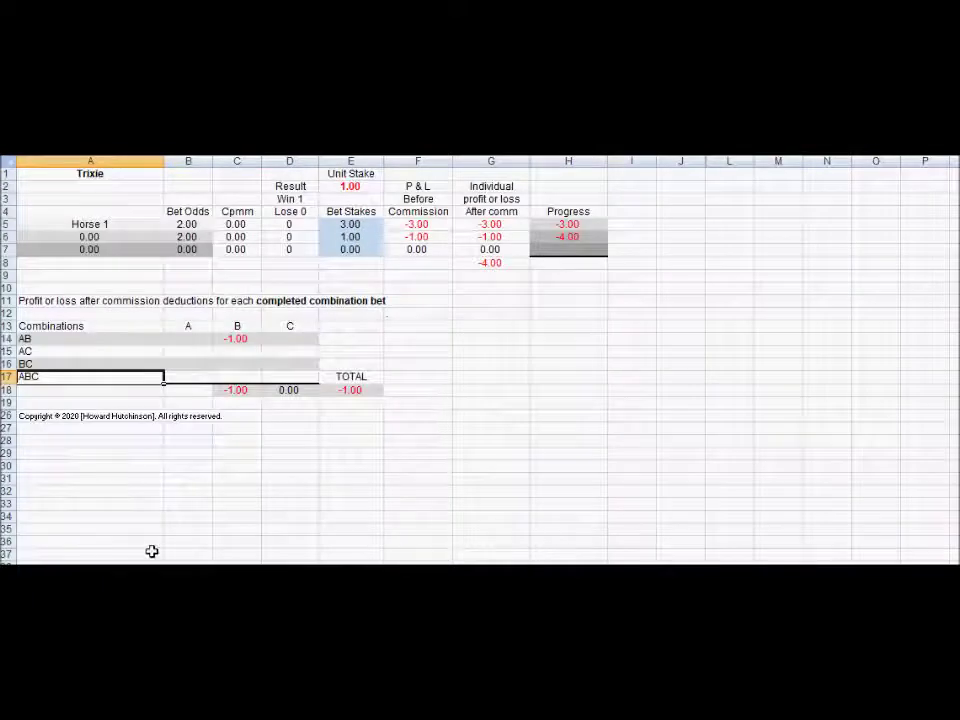
Inspect Horse 1, the first two bet odds and their progress figures on the single Trixie sheet, and return to the rolling sheet.
click(121, 229)
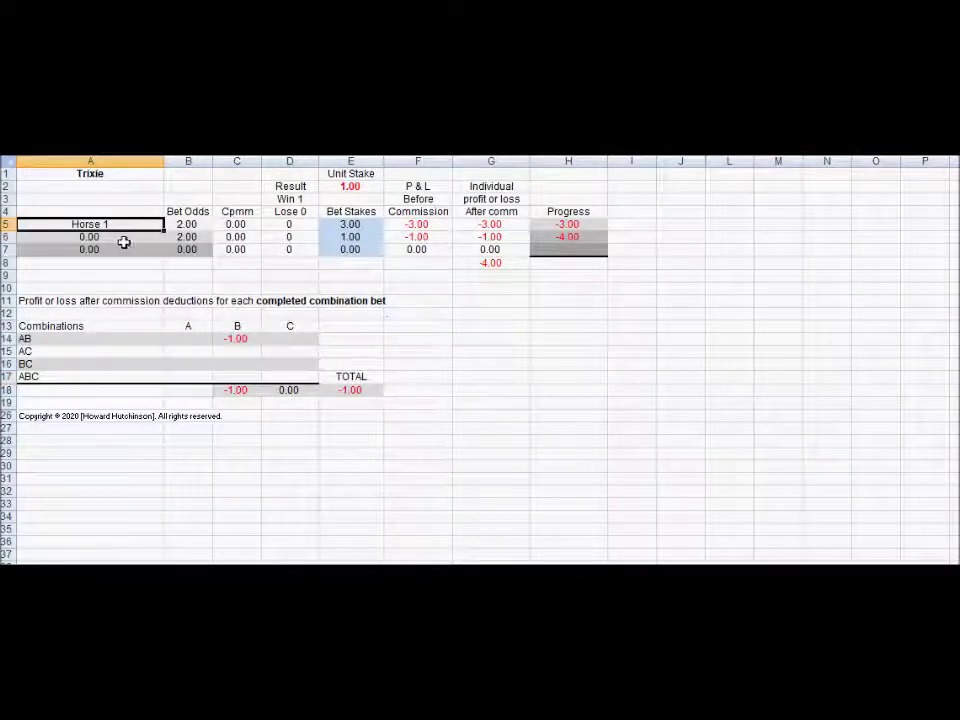
click(187, 227)
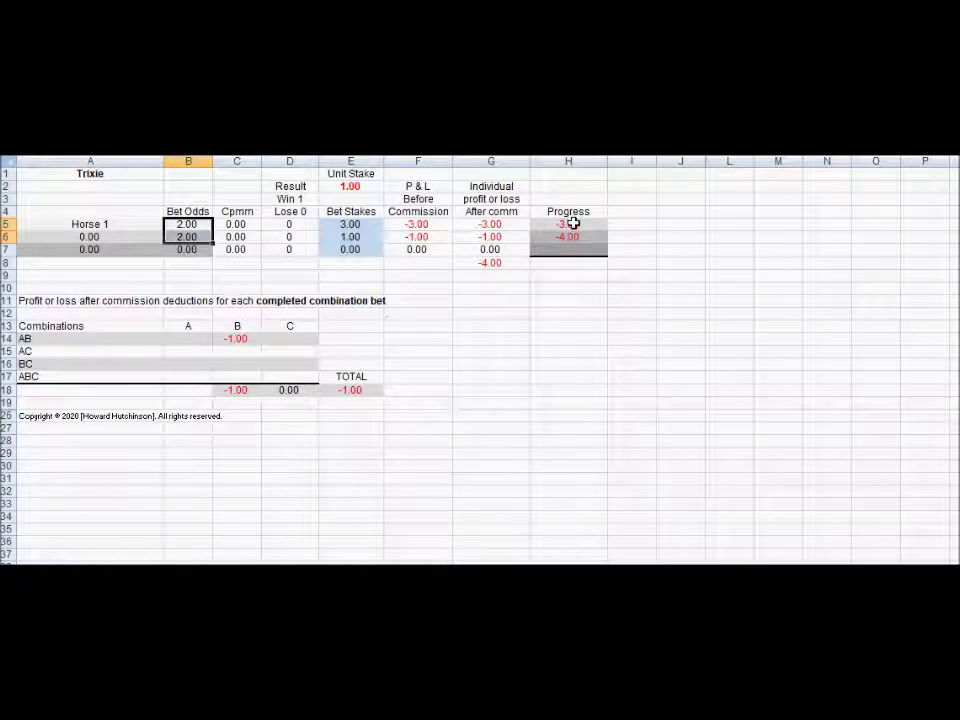
drag(572, 222, 590, 235)
key(Return)
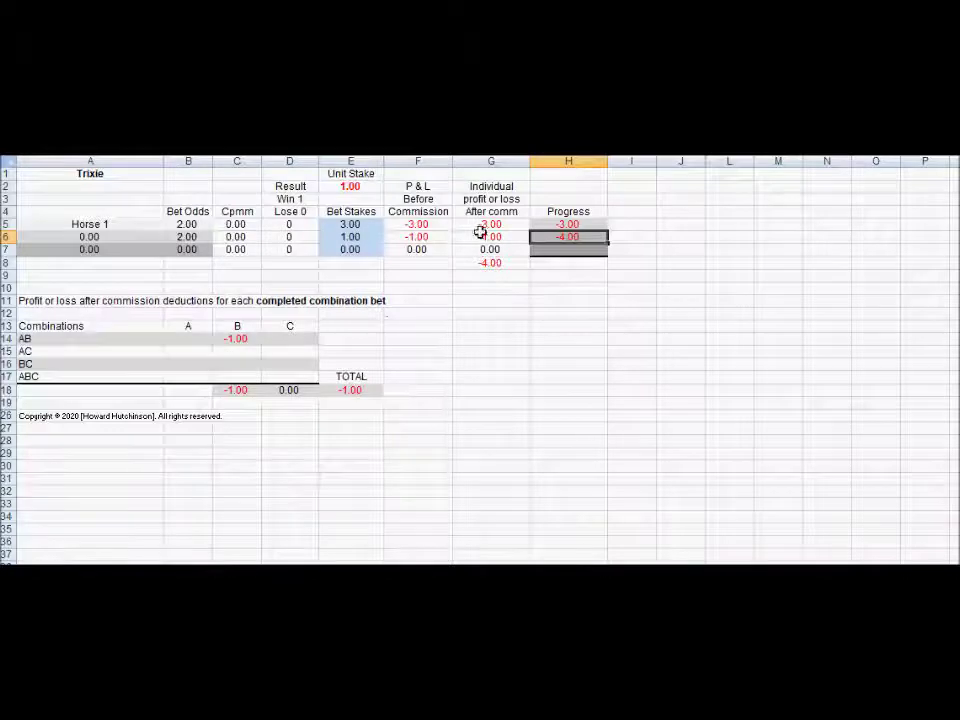
click(138, 573)
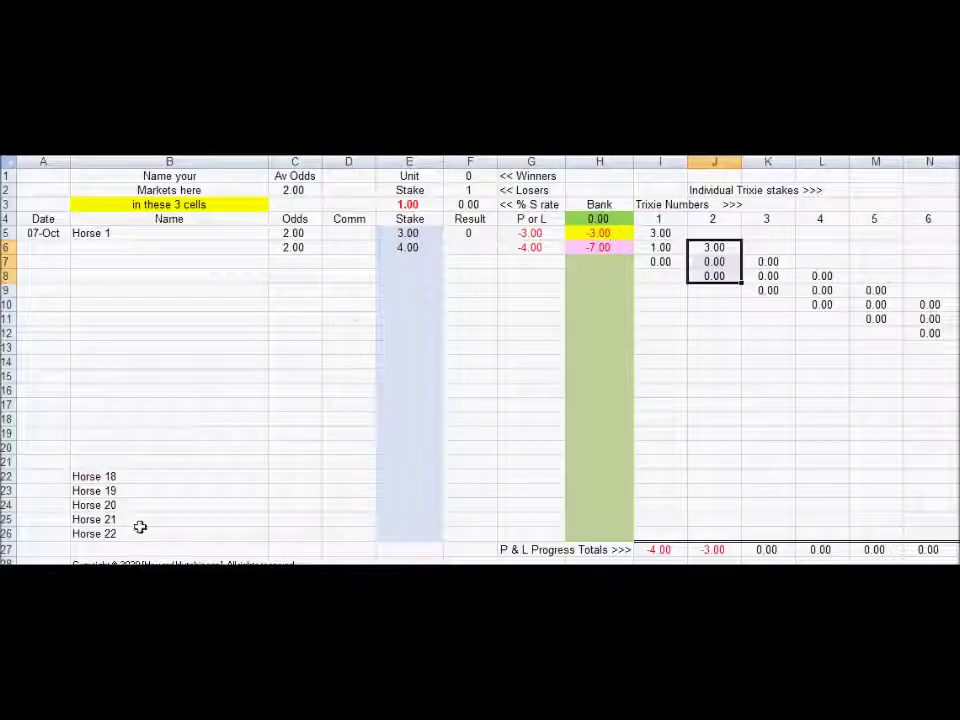
Fill the horse name series down from Horse 1 to Horse 6 in rows 5 to 10.
click(288, 257)
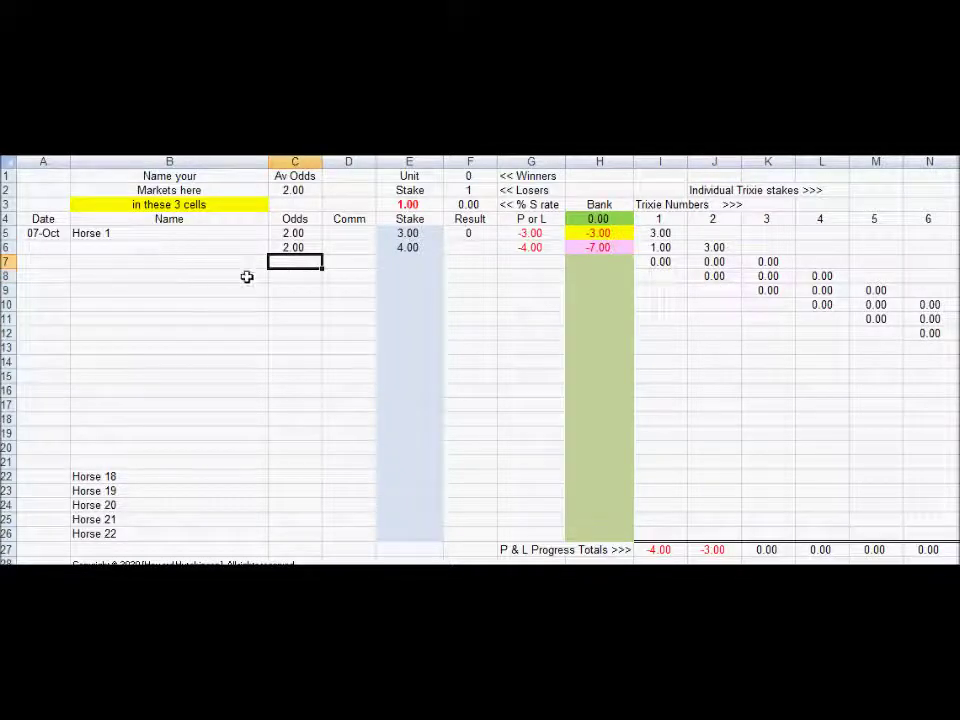
click(154, 238)
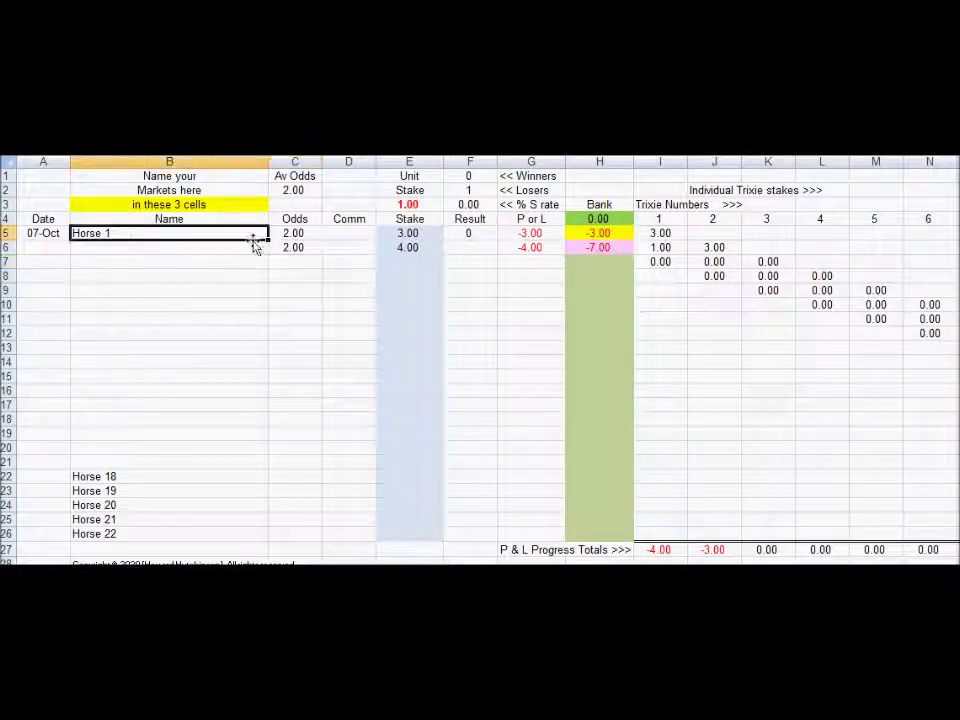
drag(266, 241, 256, 310)
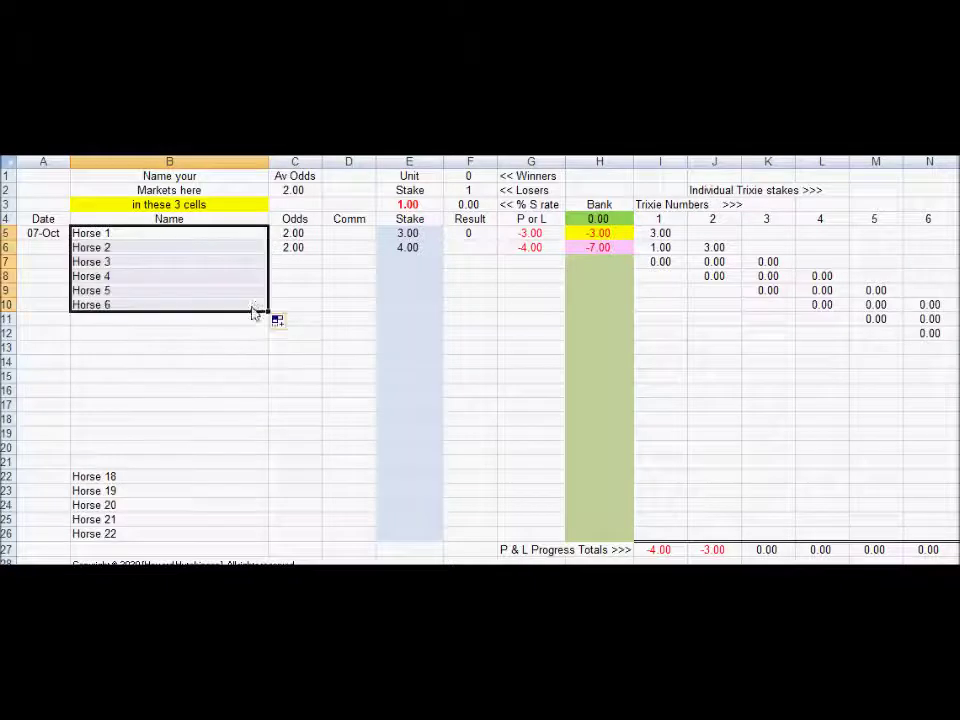
Enter odds of 2 for Horse 3 and Horse 4.
click(292, 260)
text(2)
key(Return)
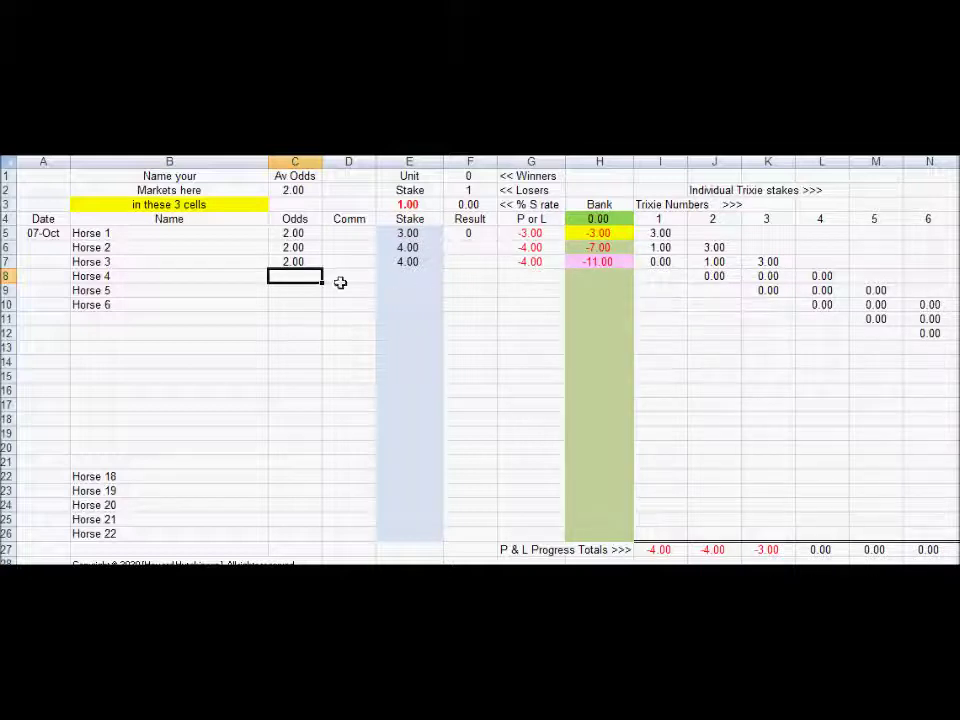
text(2)
key(Return)
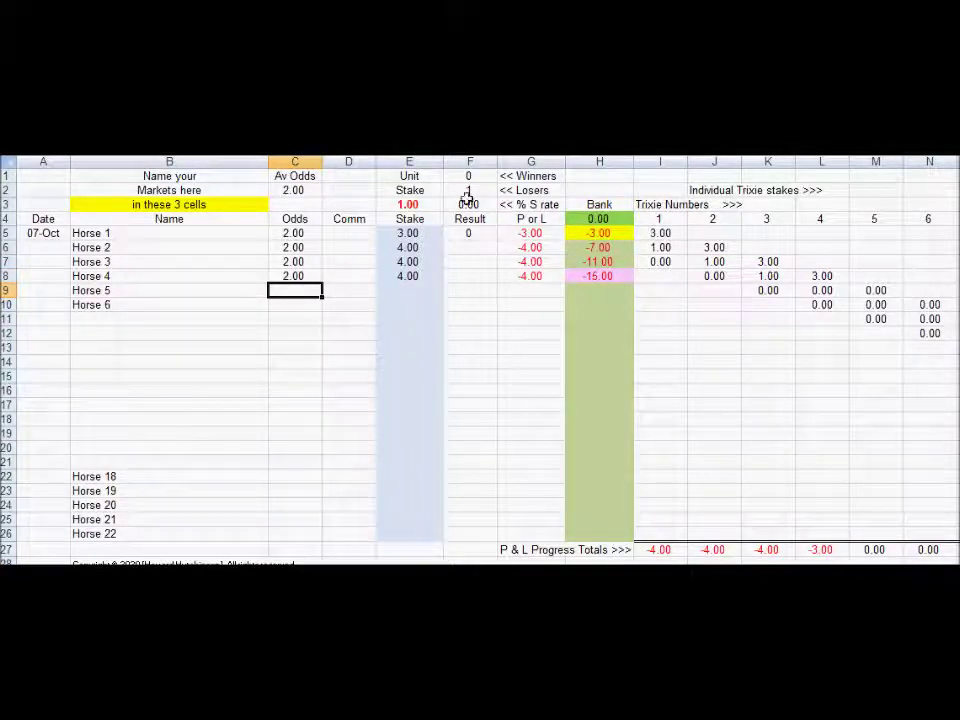
Compare trixie 1's individual stakes with the P & L progress totals of trixies 1 to 4.
click(665, 551)
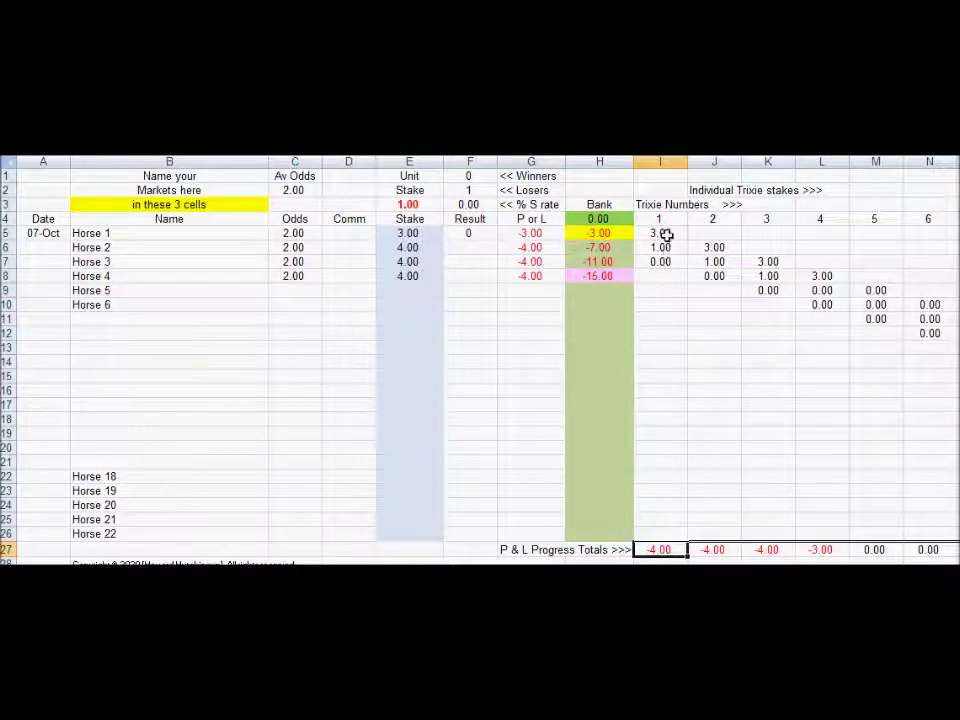
drag(667, 234, 665, 261)
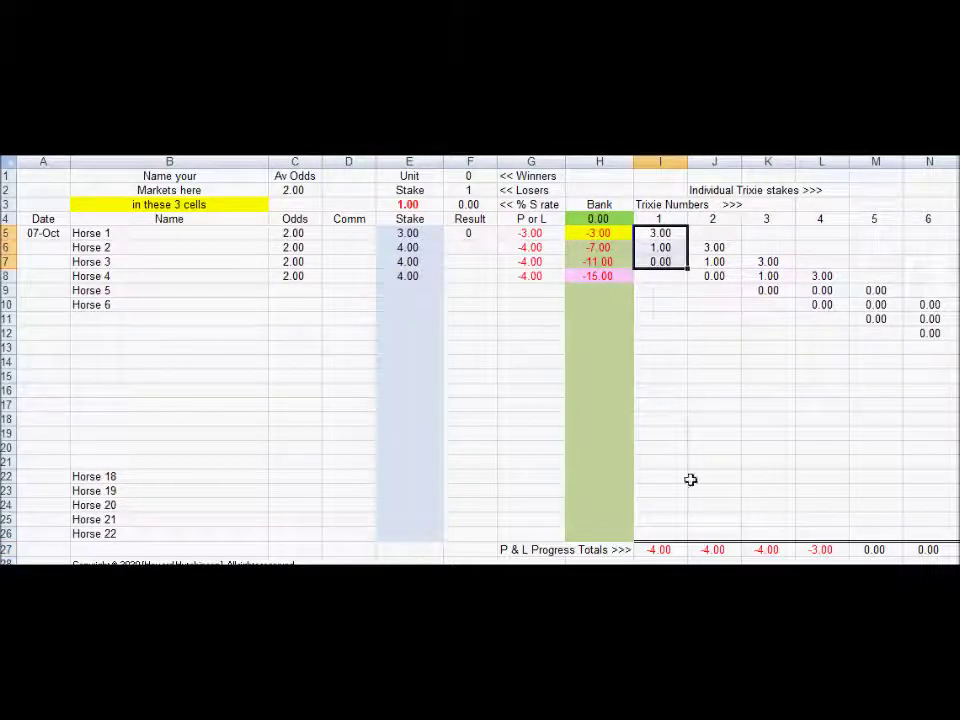
drag(660, 550, 848, 550)
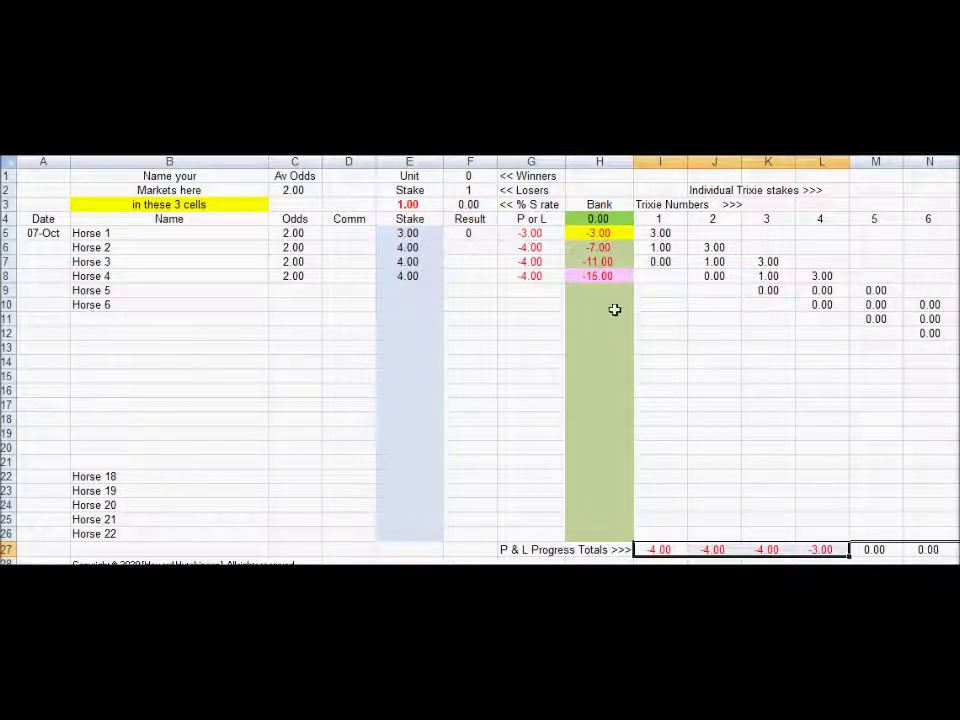
Examine the Bank column, comparing its yellow and pink highlighted cells in rows 5 and 8.
click(607, 276)
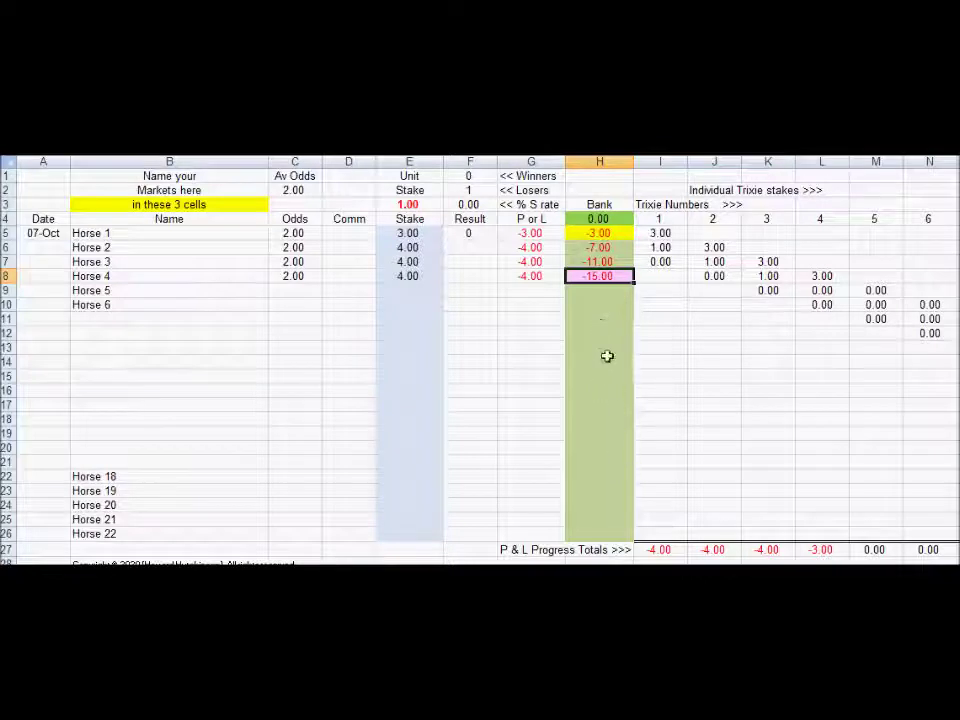
click(600, 204)
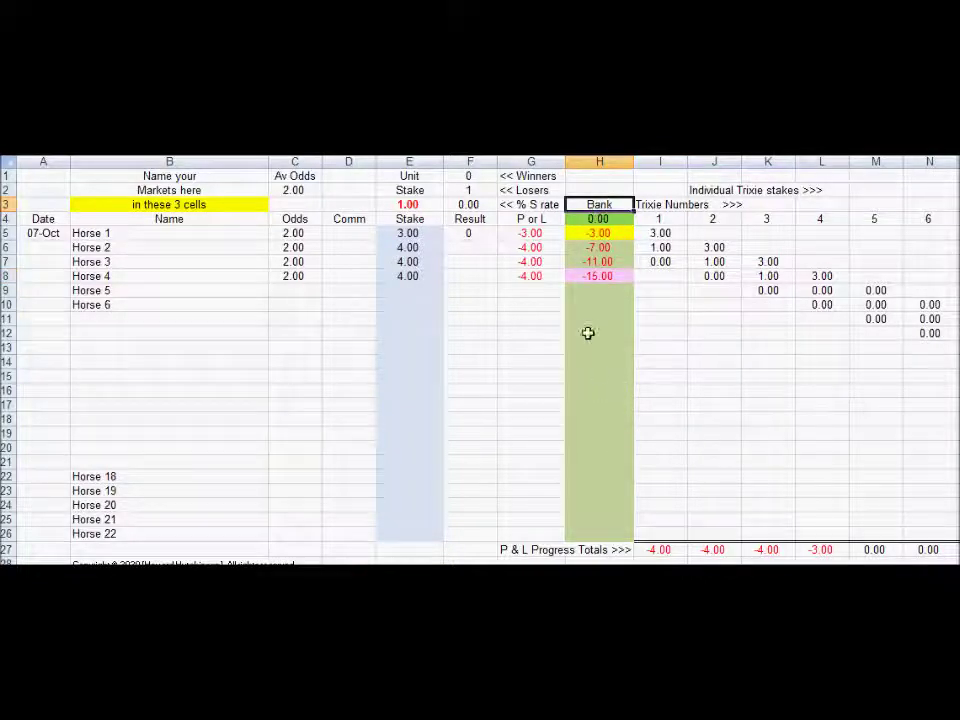
click(602, 235)
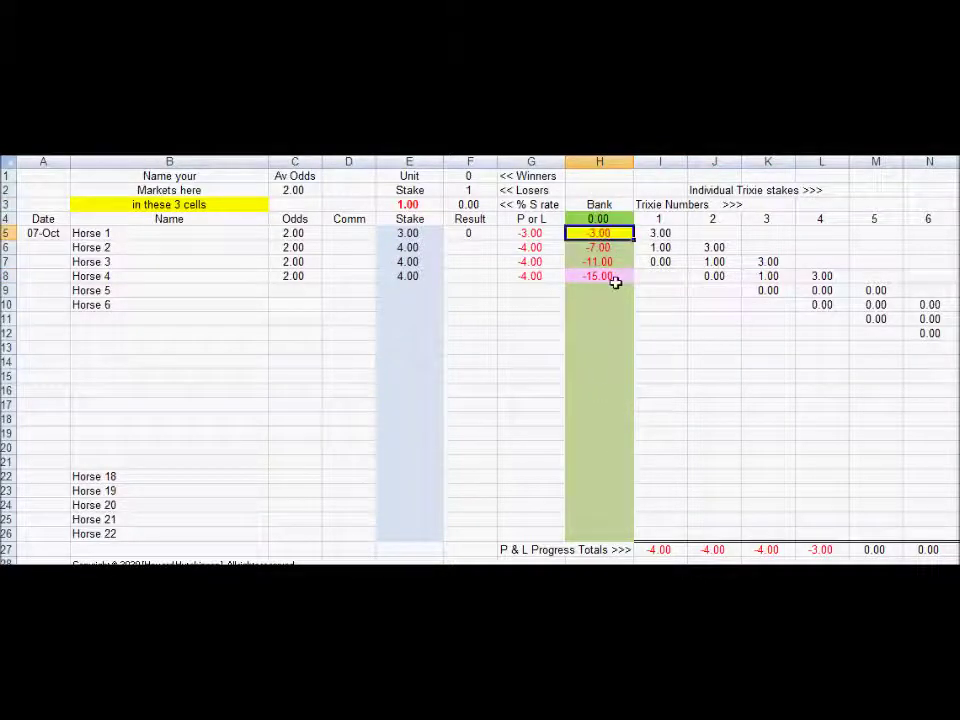
click(612, 277)
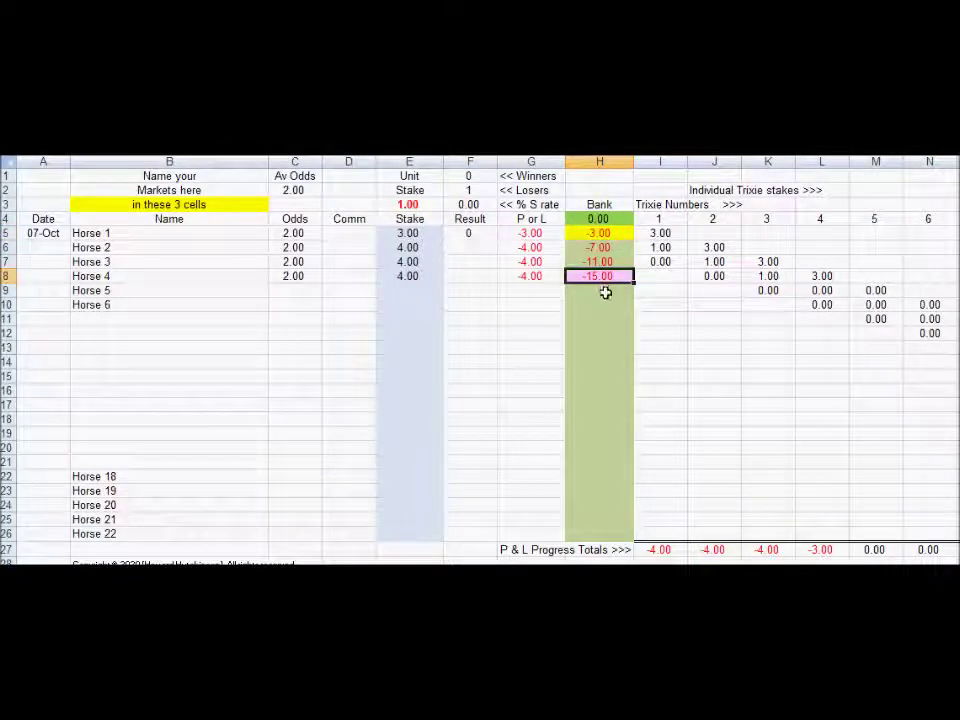
click(591, 234)
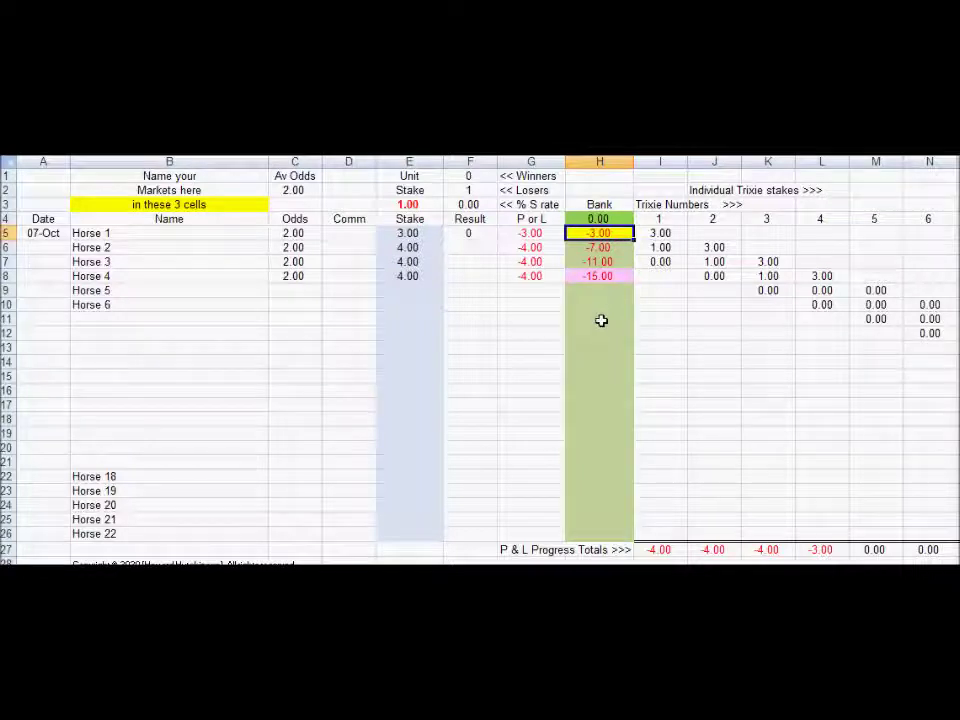
Record Horses 1 to 4 as winners by entering a result of 1 for each.
click(471, 233)
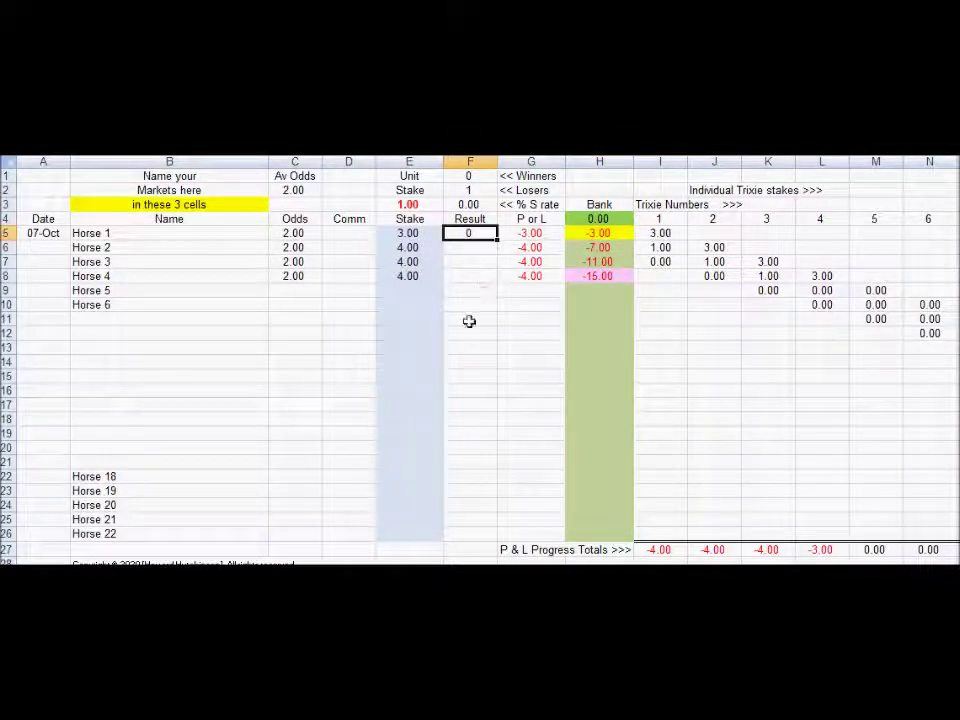
text(1)
key(Return)
text(1)
key(Return)
text(1)
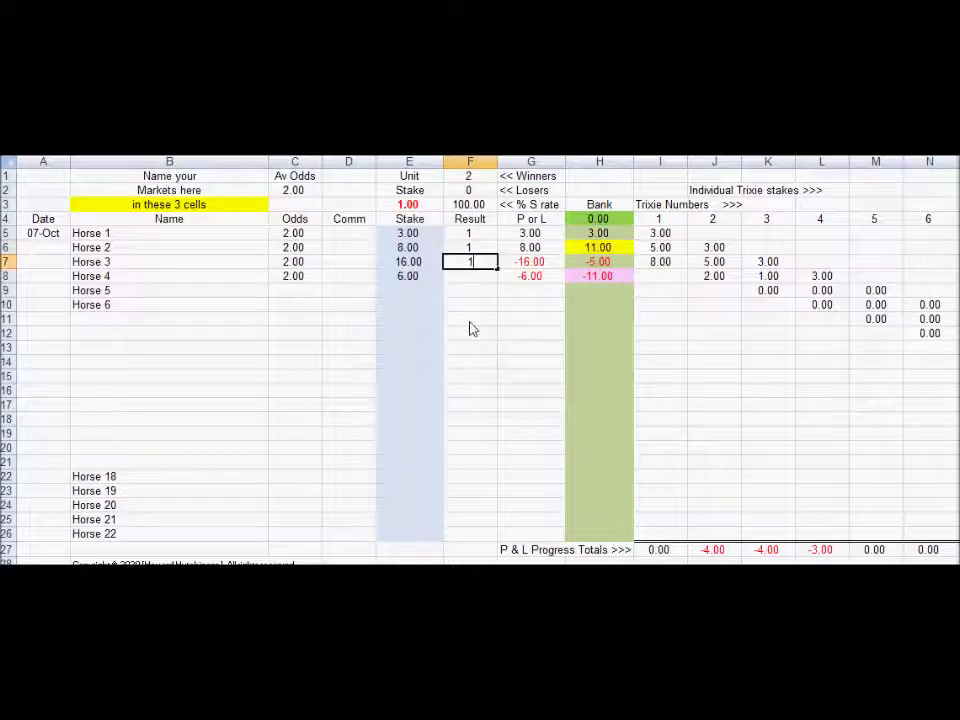
key(Return)
text(1)
key(Return)
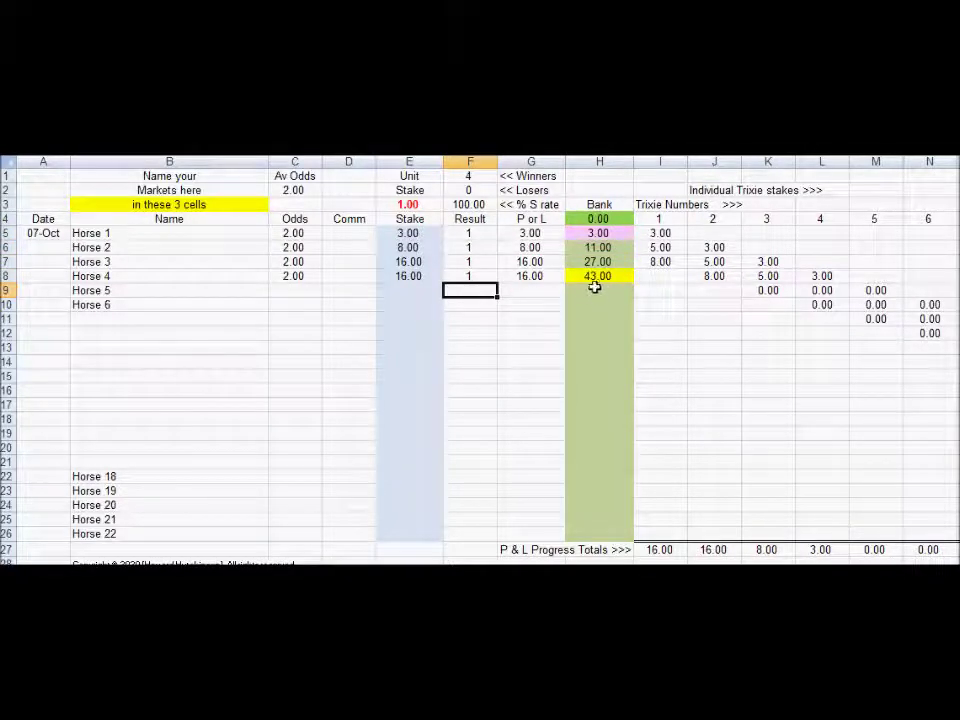
Check the highlighted bank figures for Horses 1 and 4, the odds of the first three horses, and the unit stake.
click(597, 236)
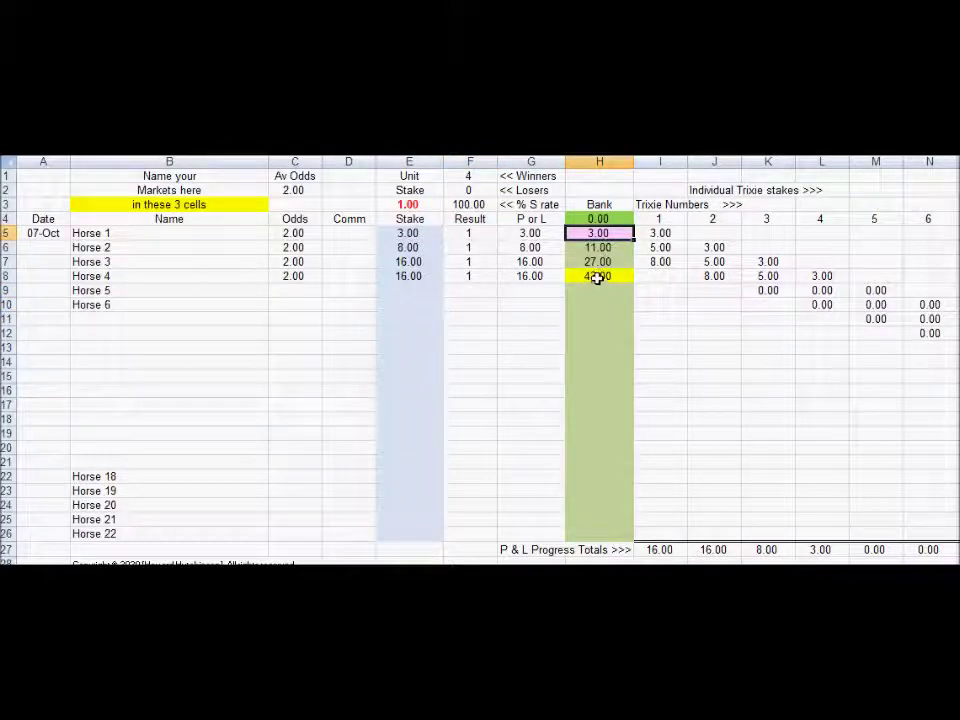
click(597, 278)
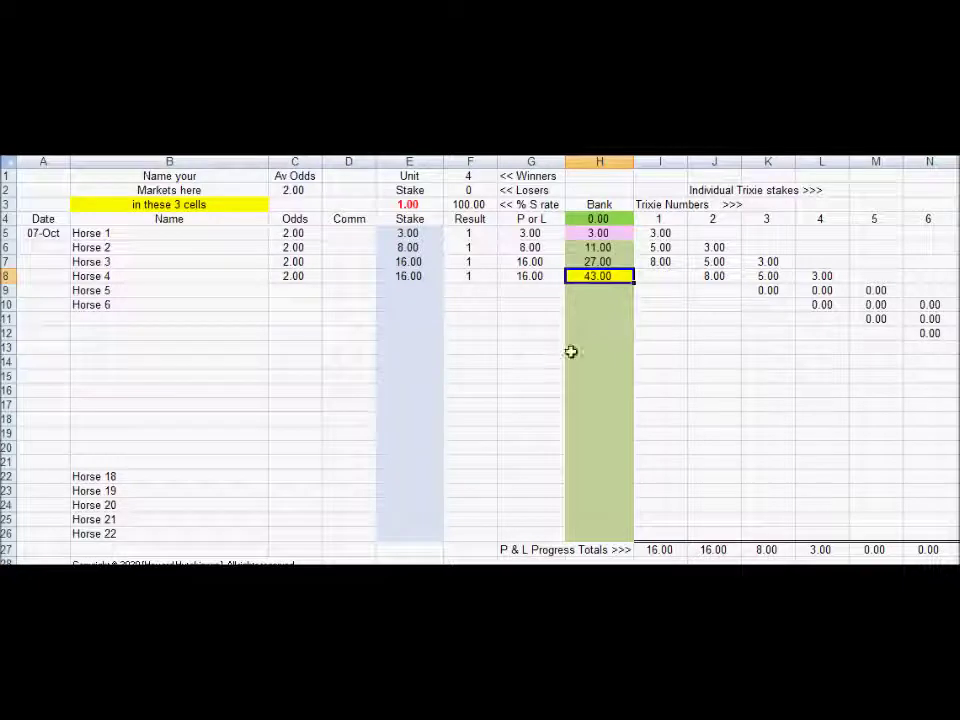
drag(302, 236, 305, 262)
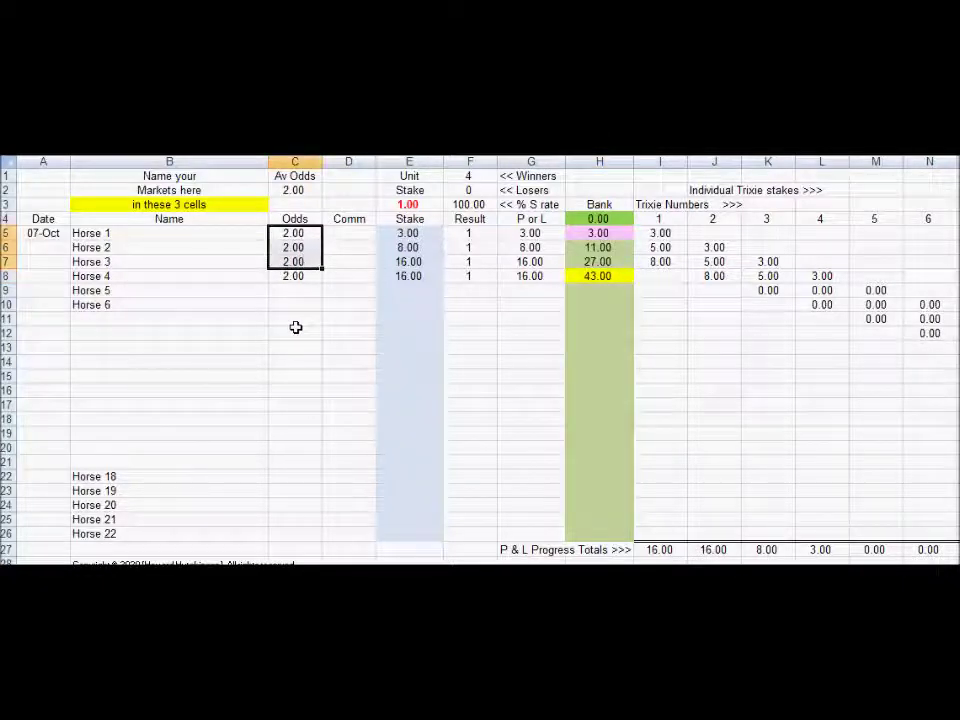
click(413, 201)
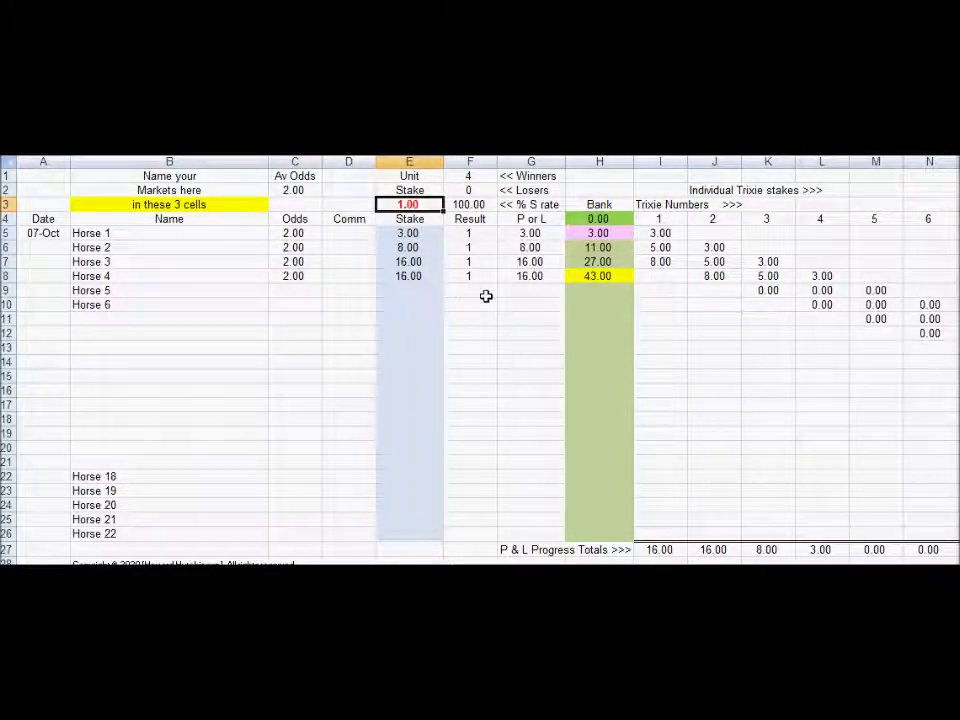
Check trixie 1's P & L progress total against its individual stakes in rows 5 to 7.
click(670, 549)
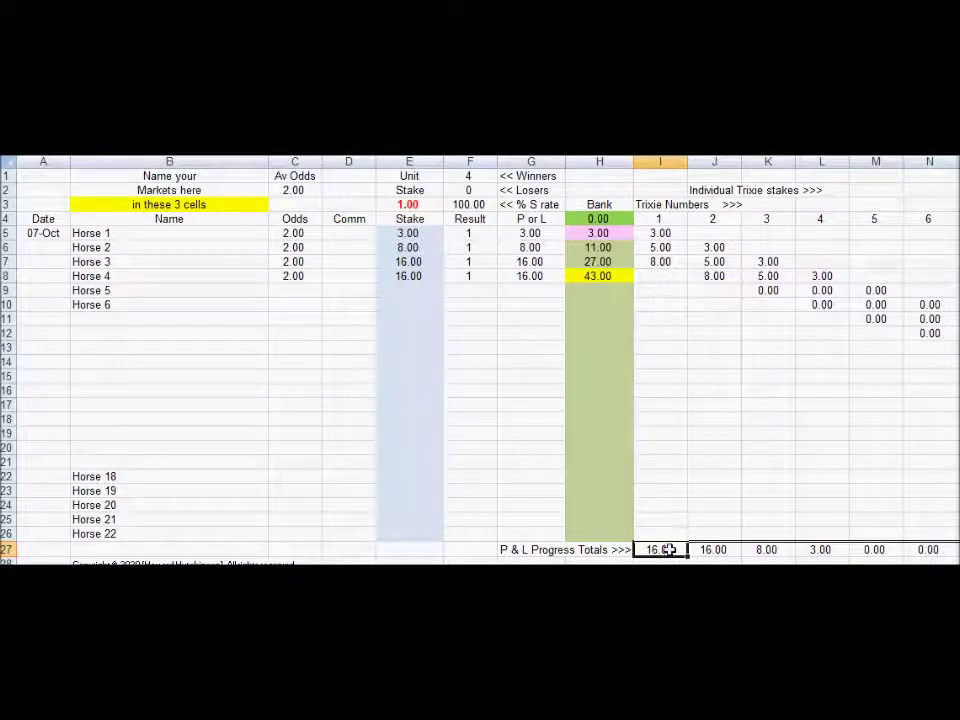
click(660, 233)
click(658, 248)
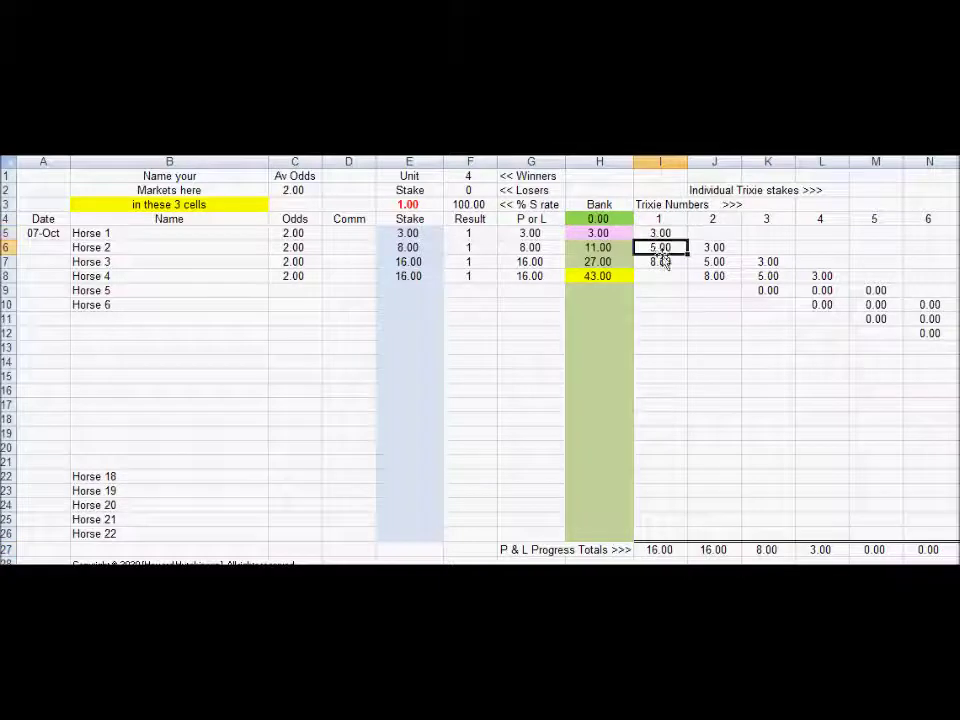
click(662, 262)
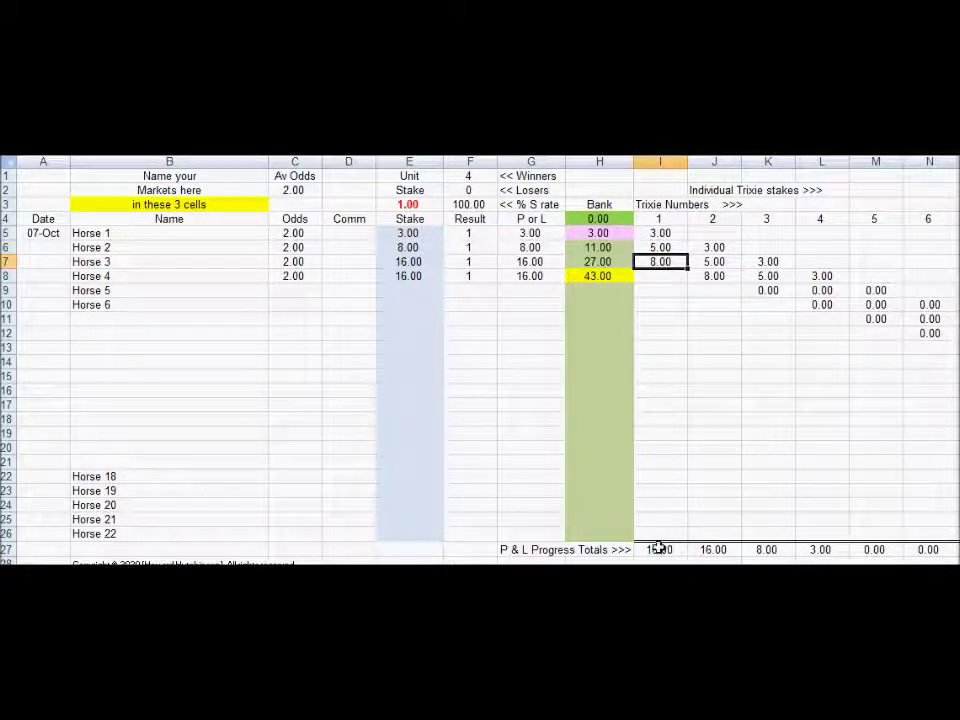
Enter a commission of 10 for each of Horses 1 to 4 and check trixie 1's P & L progress total.
click(353, 233)
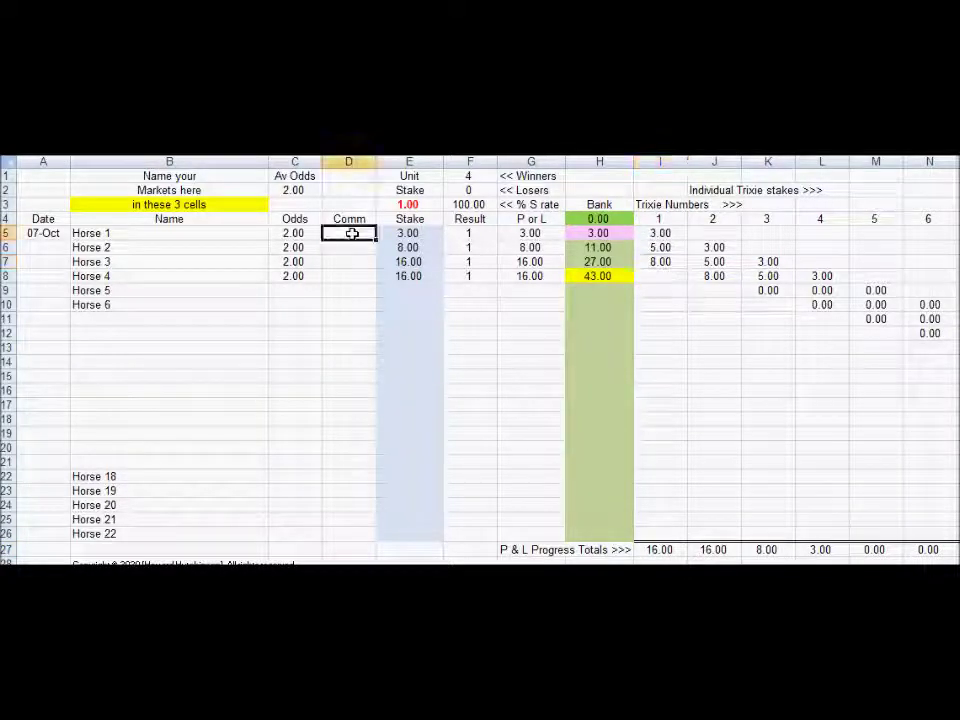
text(10)
key(Return)
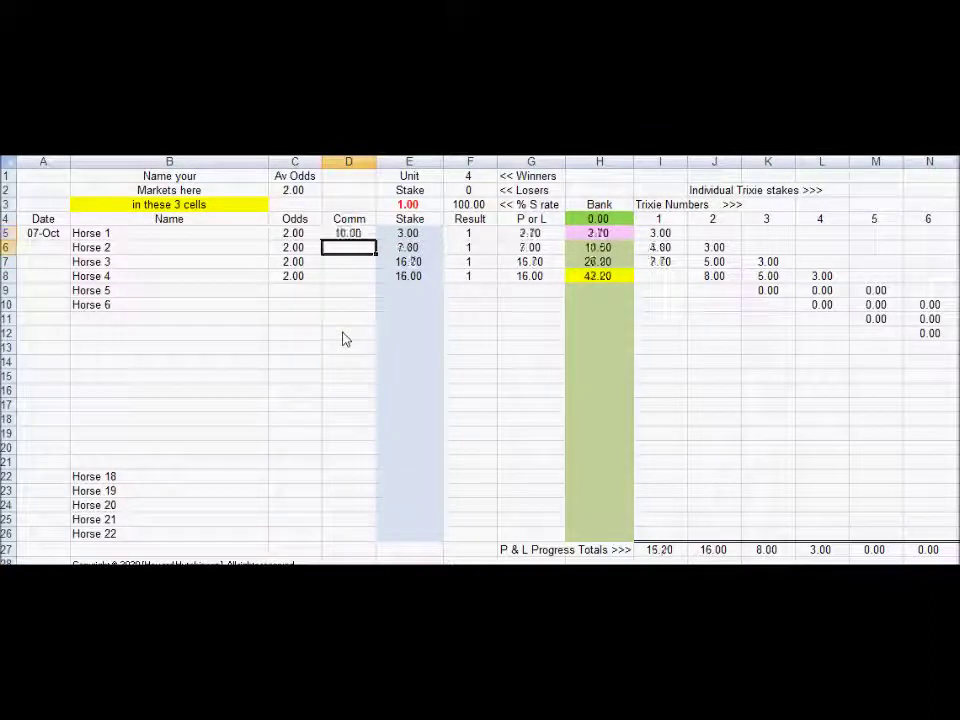
text(10)
key(Return)
text(10)
key(Return)
text(10)
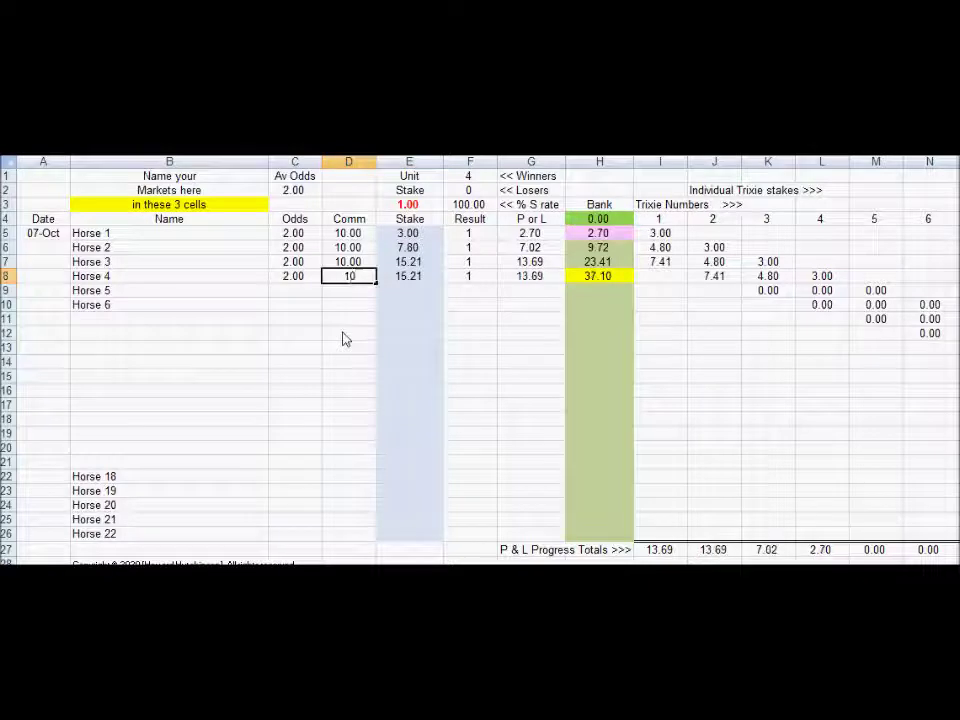
key(Return)
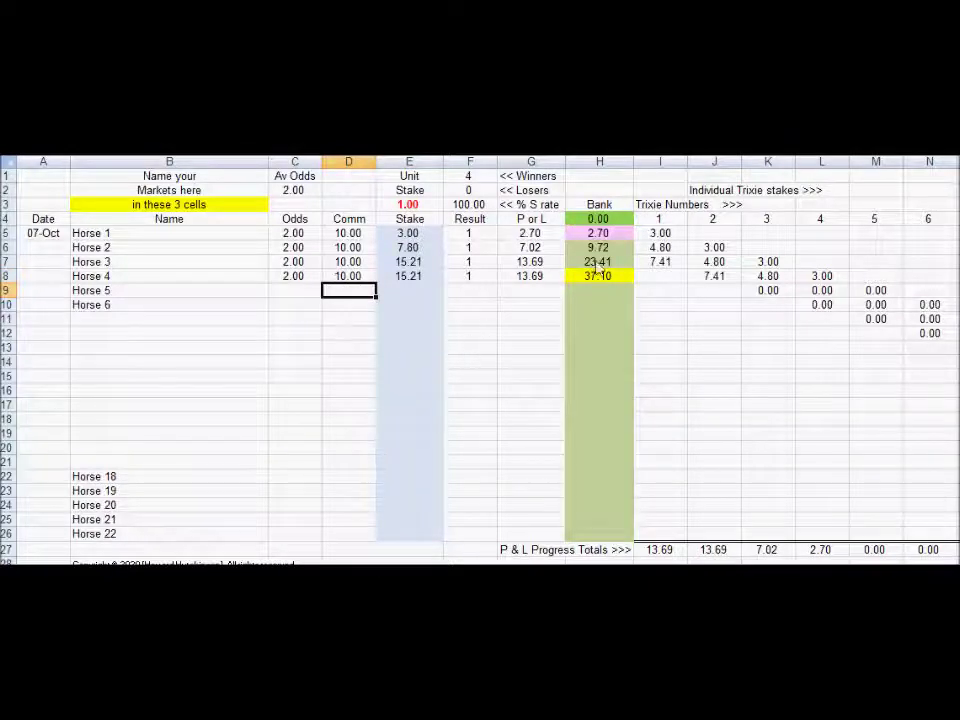
click(665, 553)
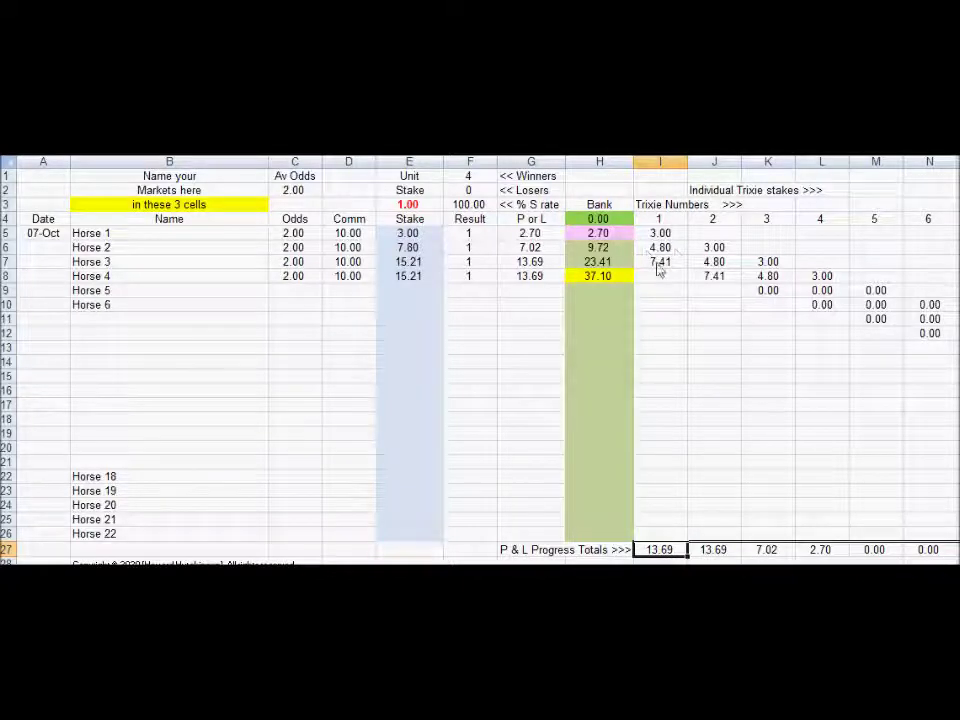
Review trixie 1's three individual stakes and clear the commission values for Horses 1 to 4.
click(674, 234)
click(669, 250)
click(668, 262)
drag(348, 233, 348, 276)
key(Delete)
key(Down)
key(Down)
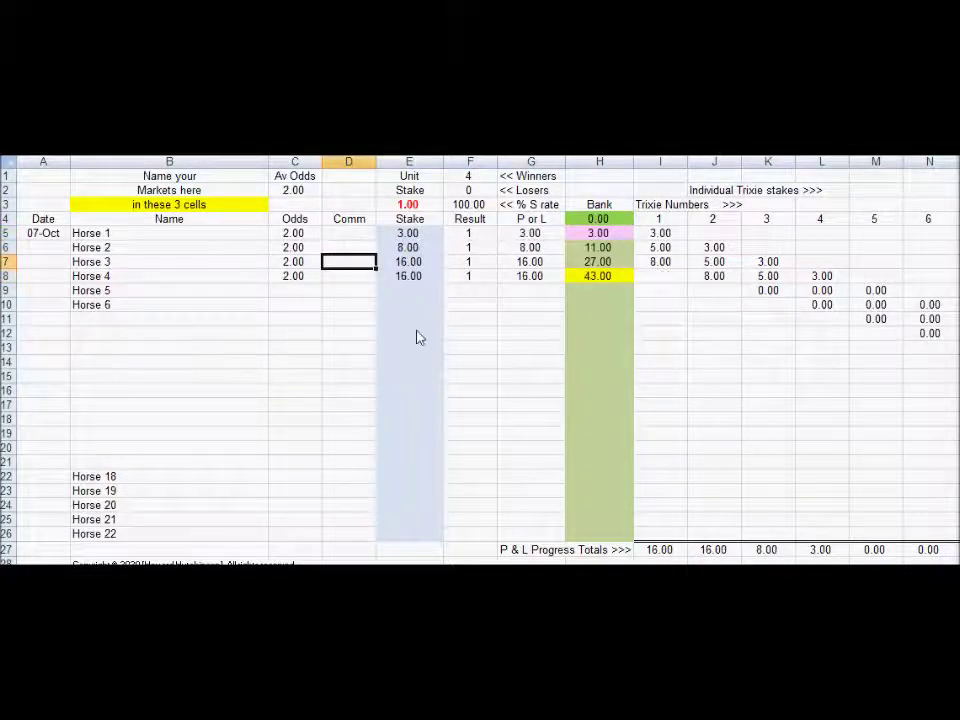
Enter odds of 2 for Horse 5 and record it as a loser with a result of 0.
click(301, 295)
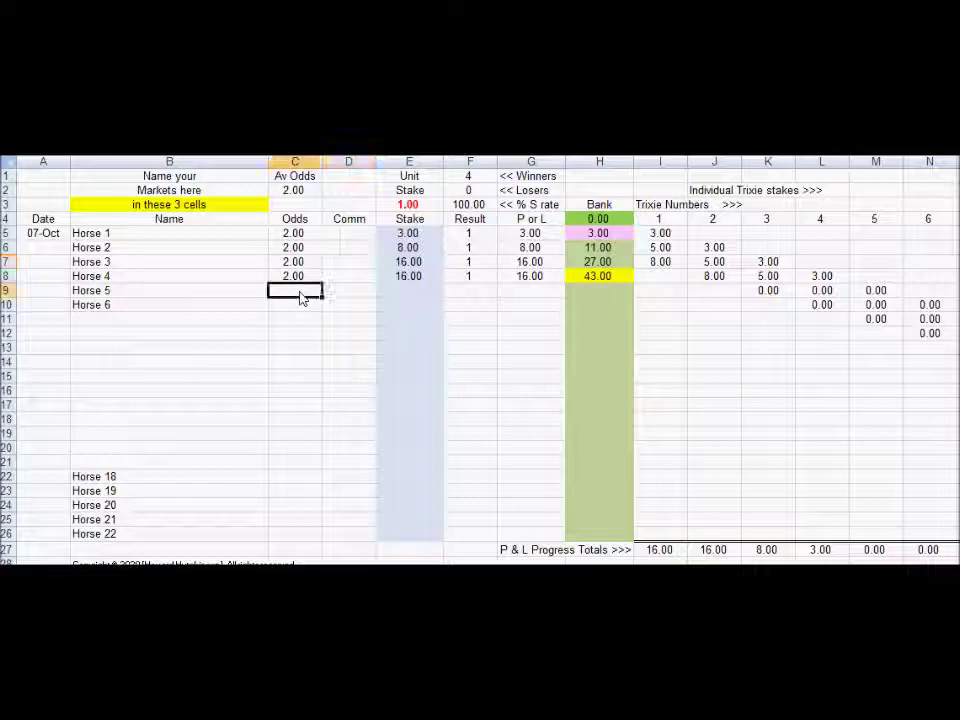
text(2)
key(Return)
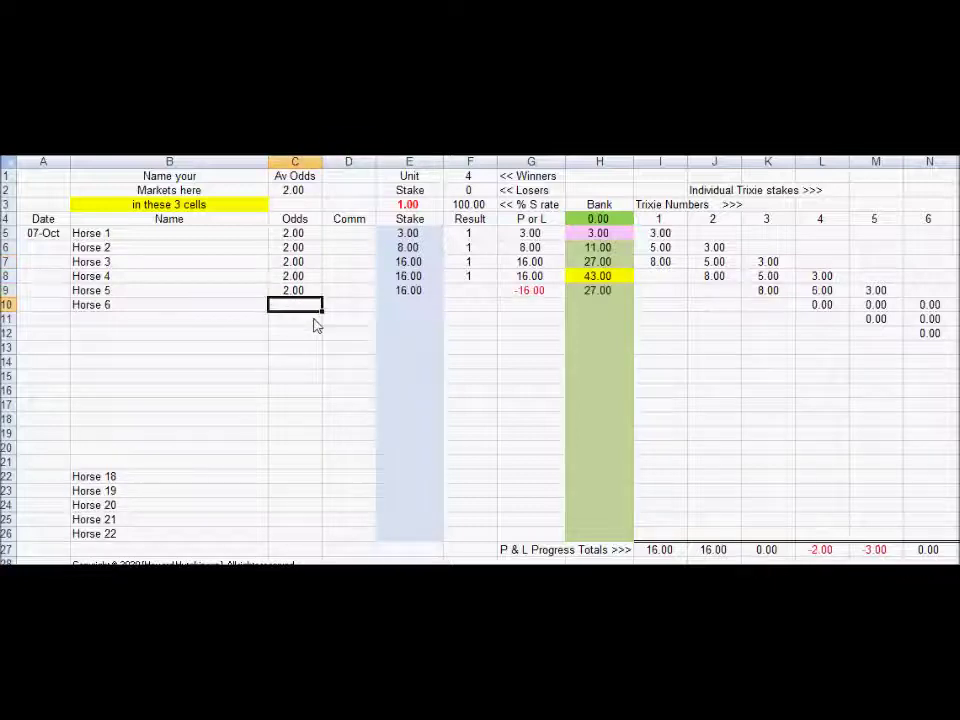
click(416, 296)
click(473, 300)
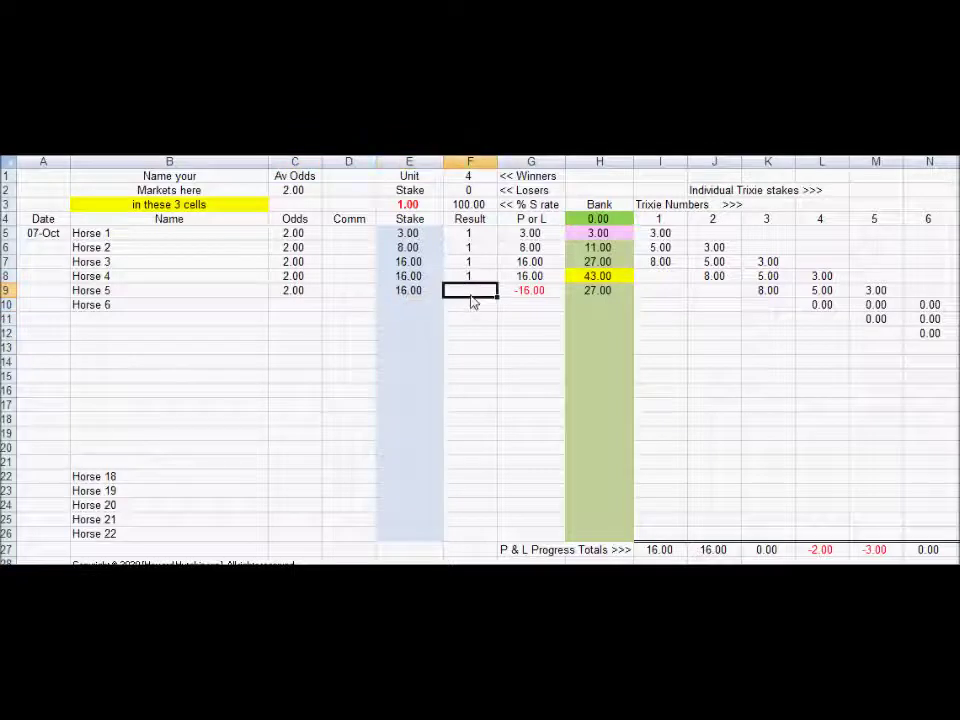
text(0)
key(Return)
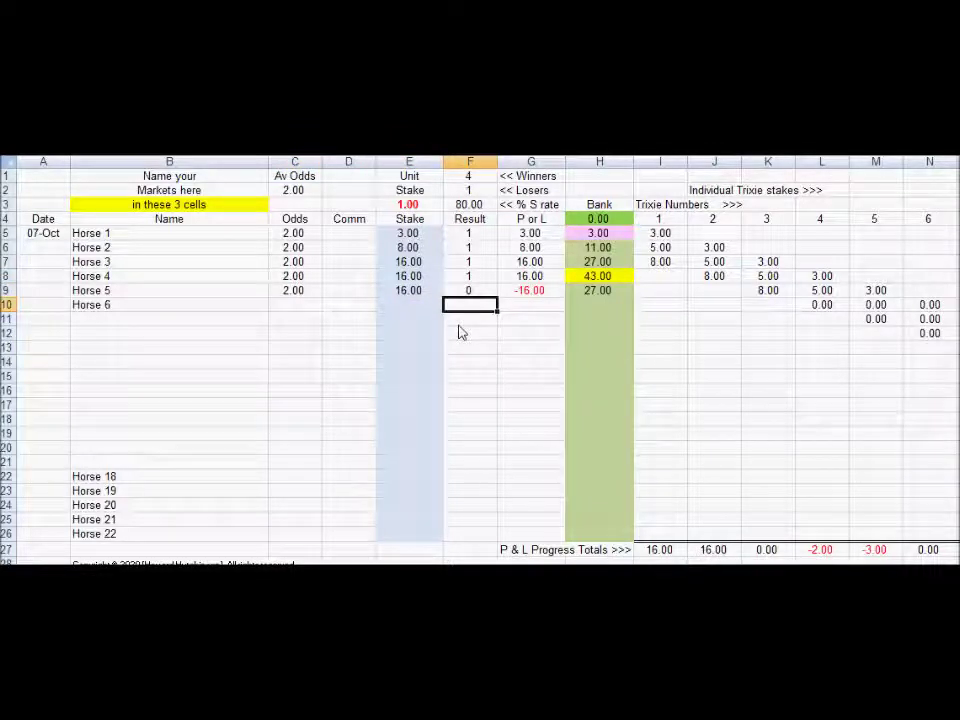
Enter odds of 2 for Horse 6 and record it as a winner with a result of 1.
click(302, 305)
text(2)
key(Return)
key(Up)
key(Right)
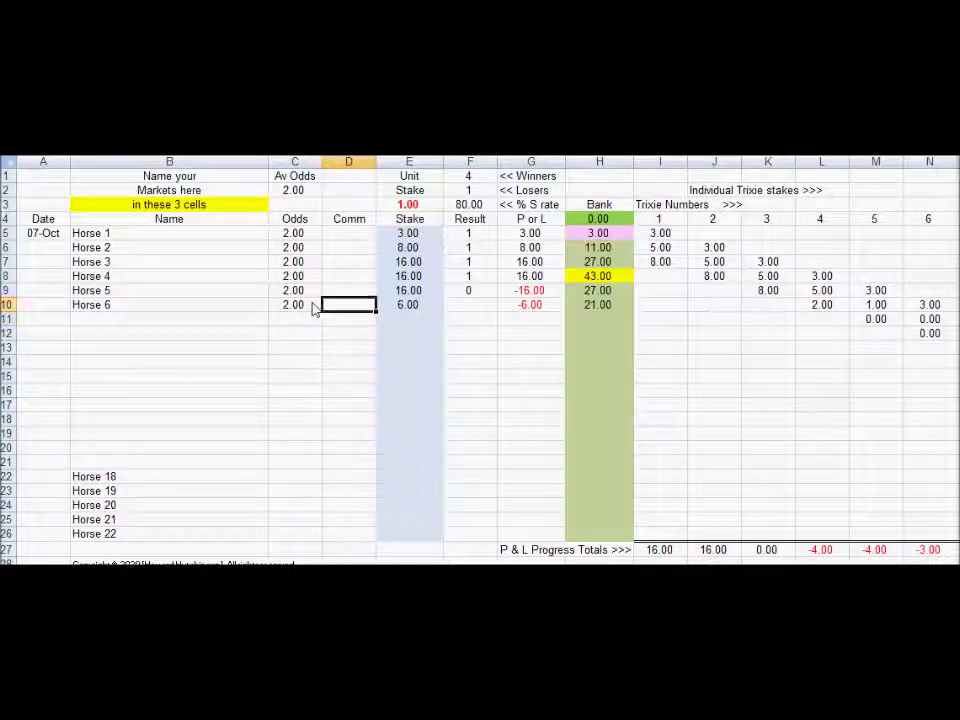
key(Right)
key(Right)
text(1)
key(Return)
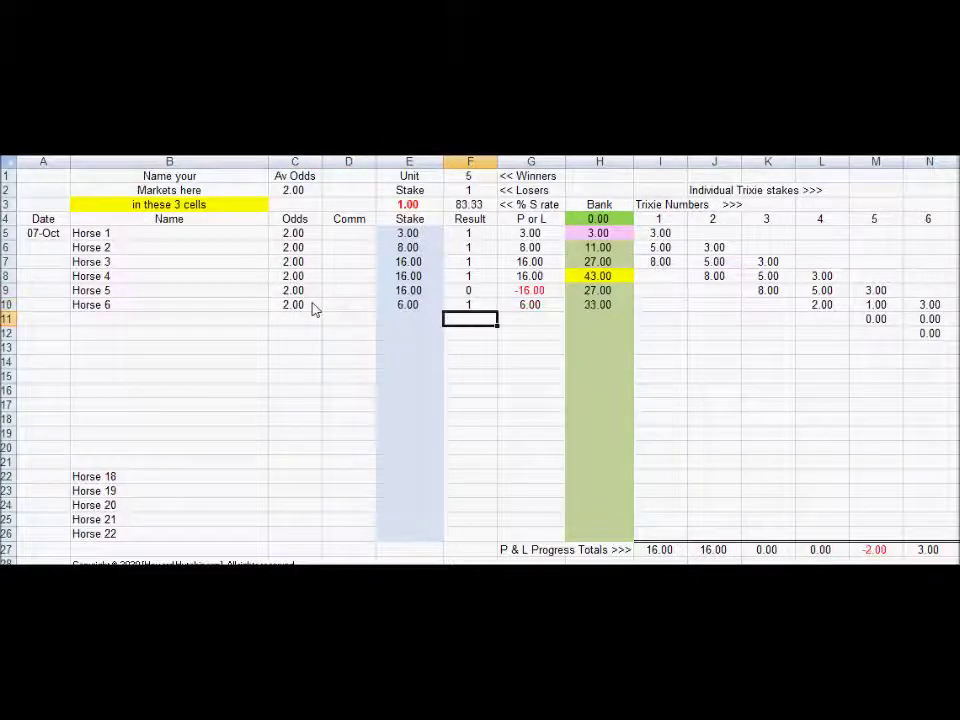
Examine the opening stakes of trixies 2 to 6 and the row of Horse 6.
click(296, 250)
click(716, 250)
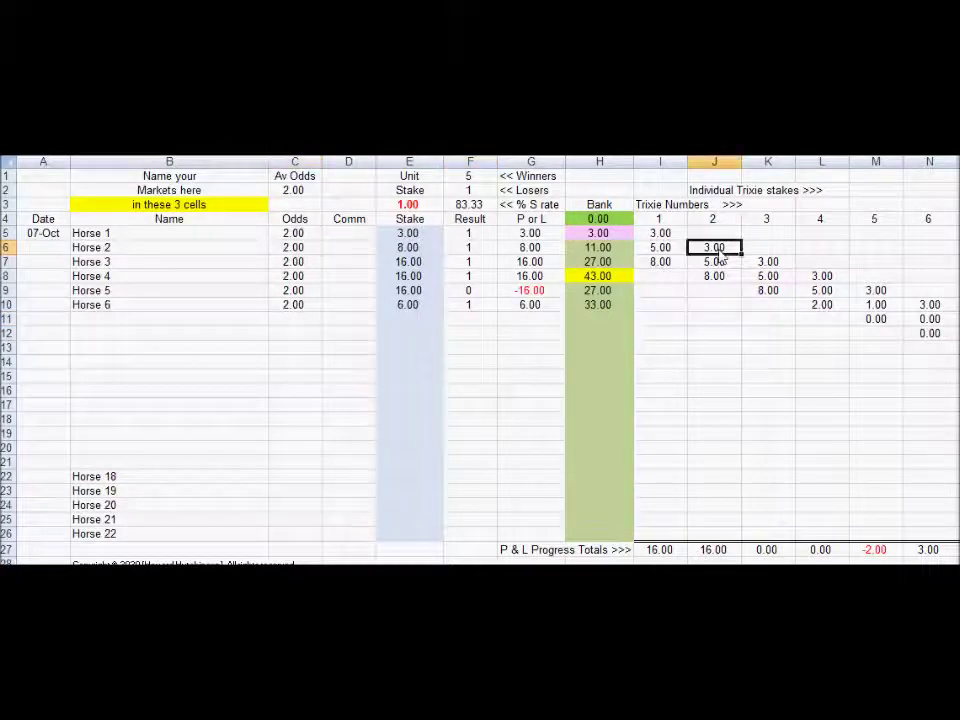
click(763, 263)
click(826, 279)
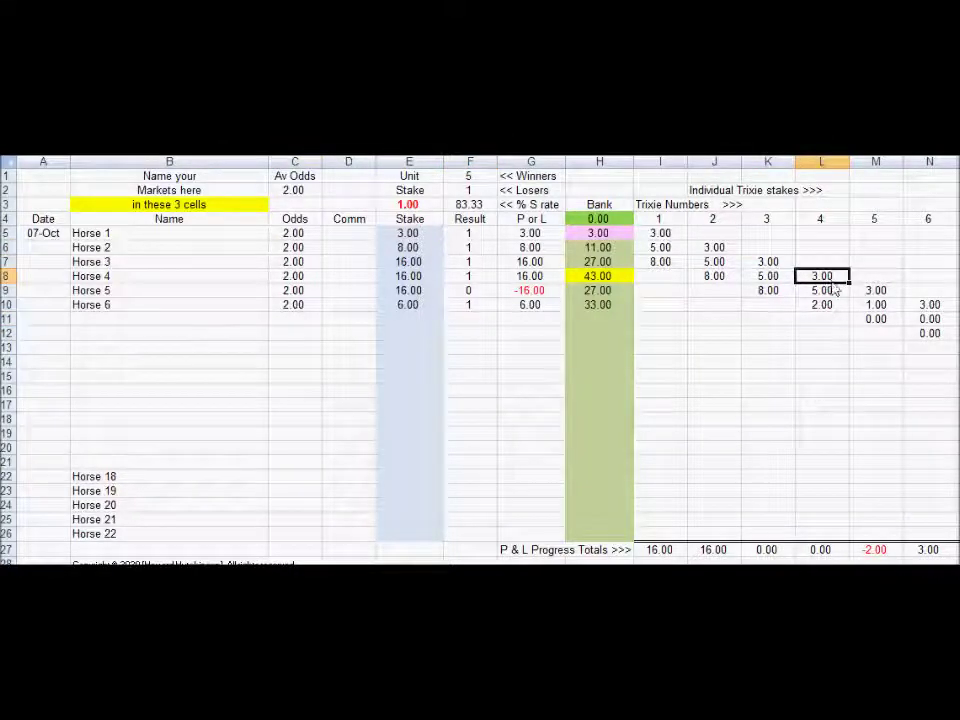
click(875, 293)
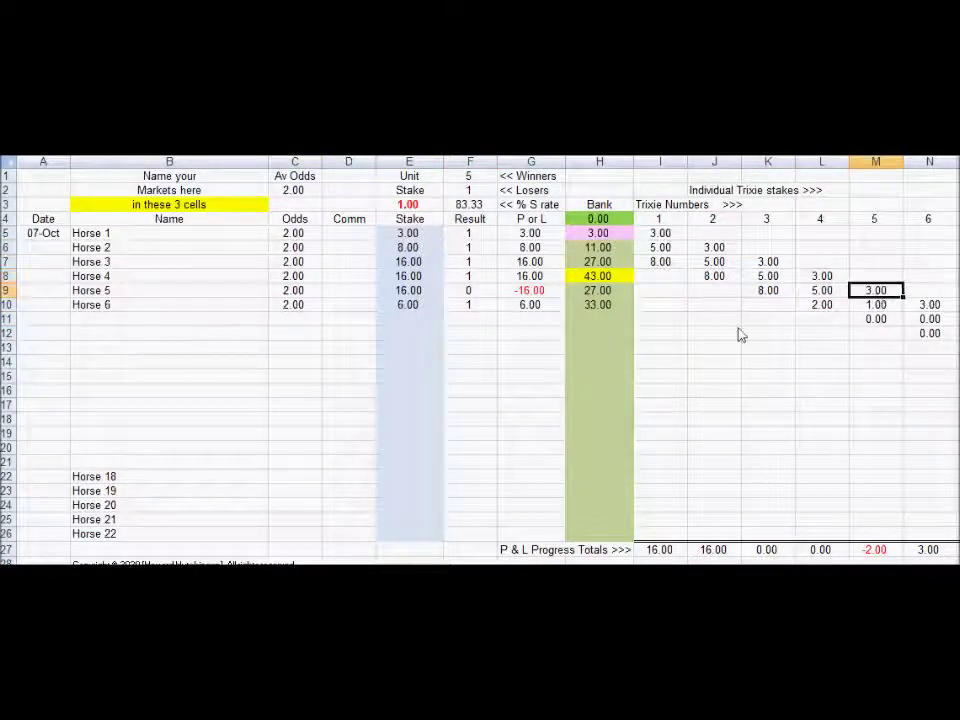
click(116, 310)
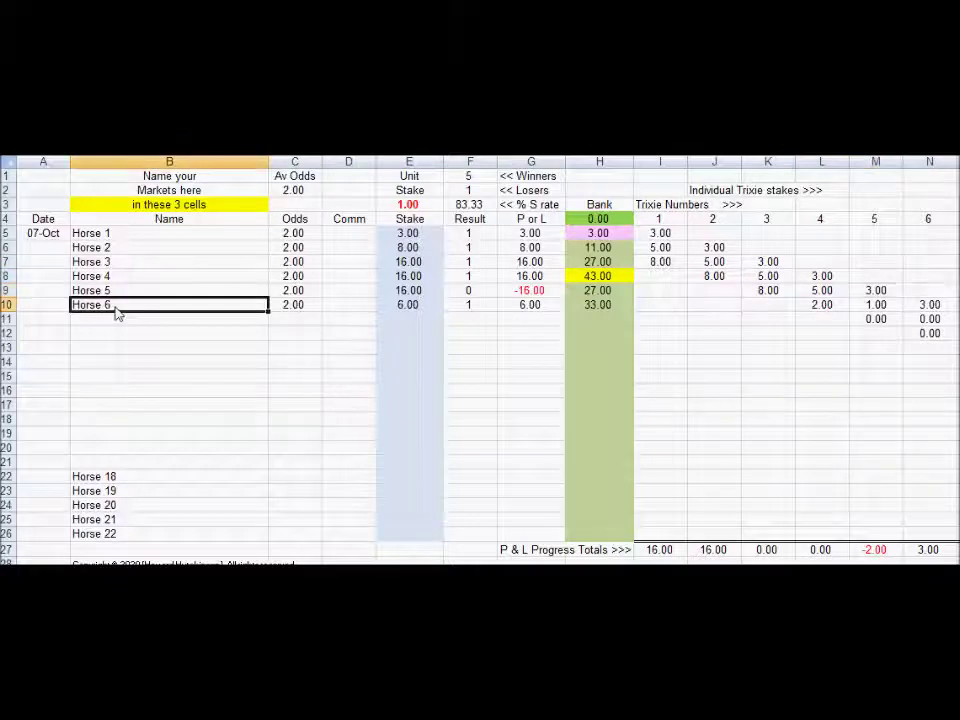
click(14, 305)
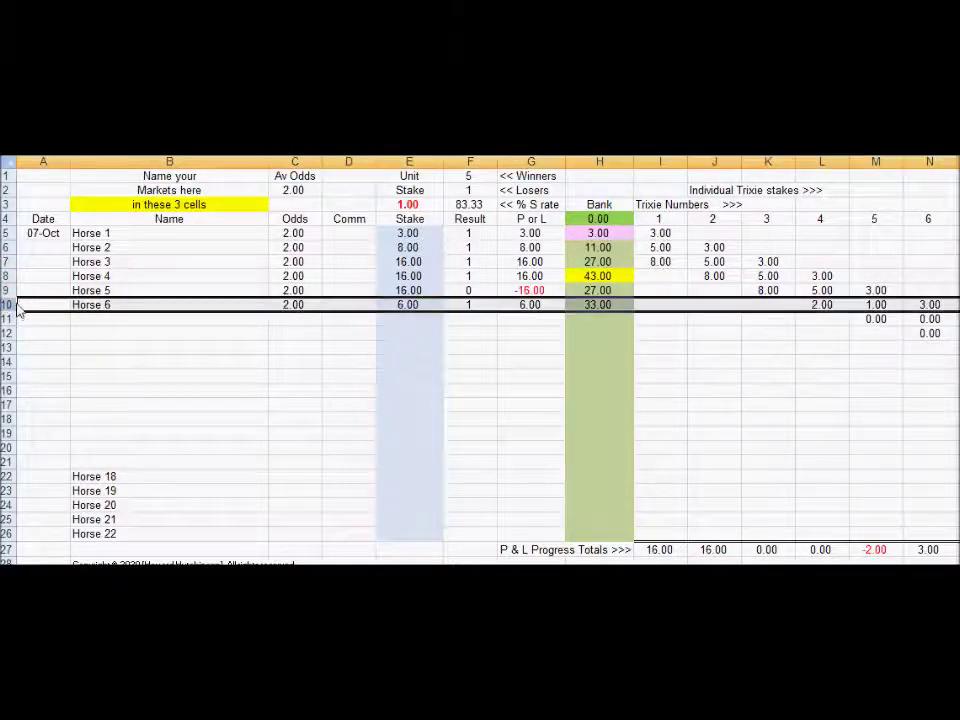
click(937, 306)
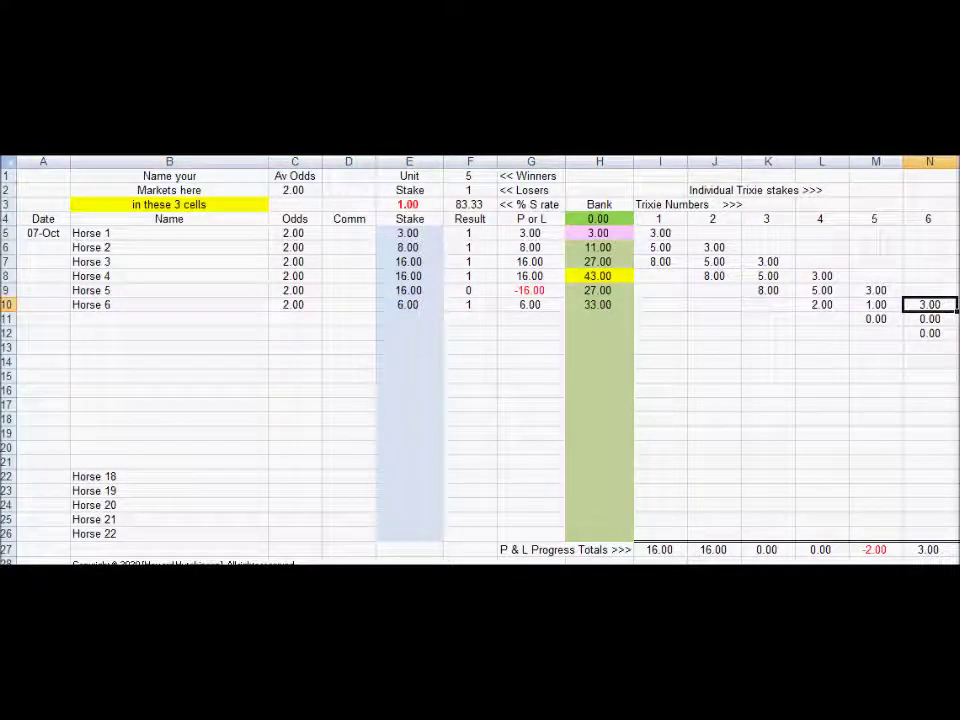
Examine trixie 4's individual stakes against the rows of Horses 4 to 6.
drag(660, 234, 822, 304)
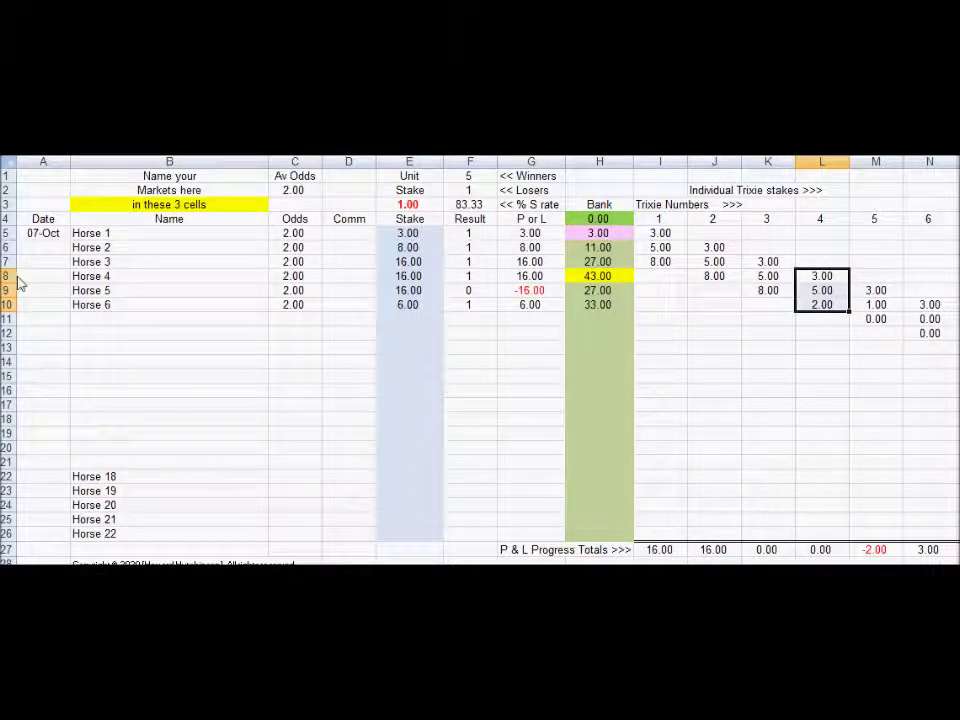
drag(8, 277, 8, 306)
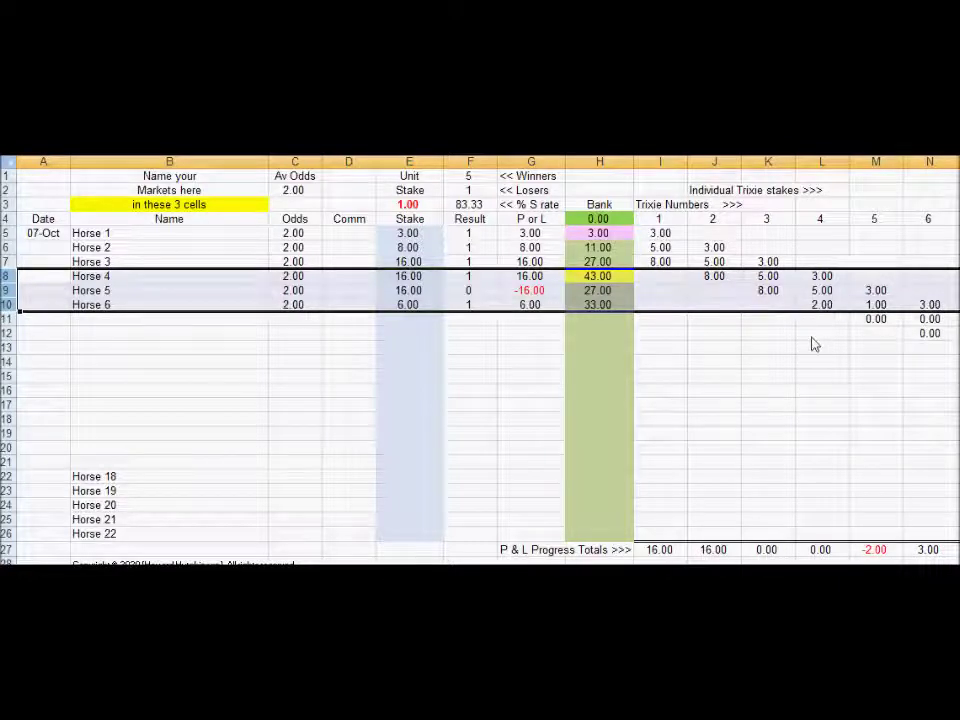
click(295, 338)
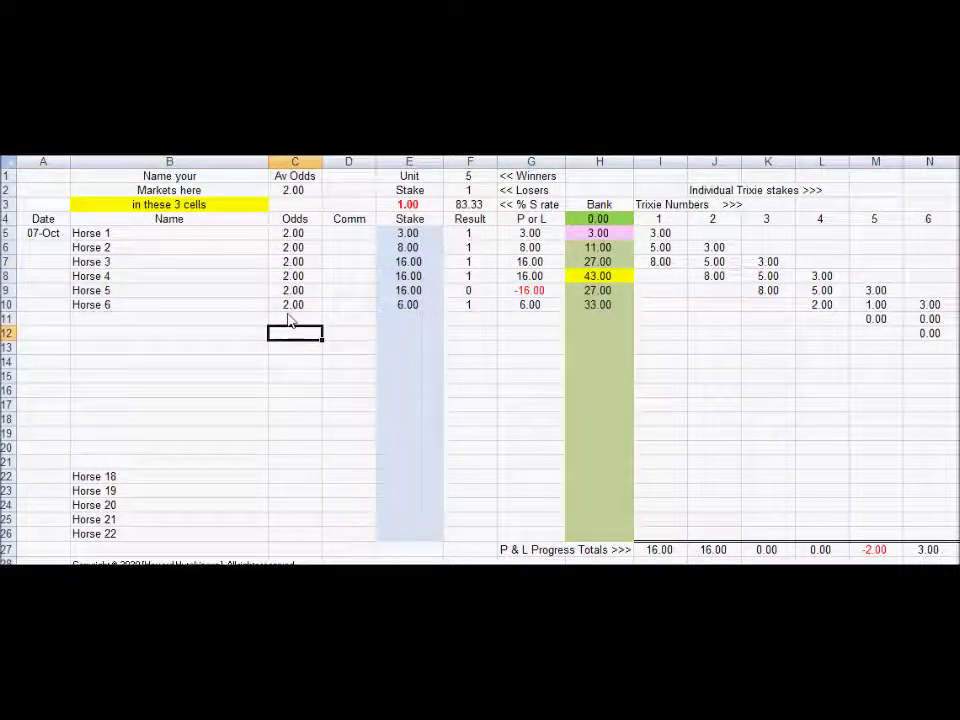
click(291, 320)
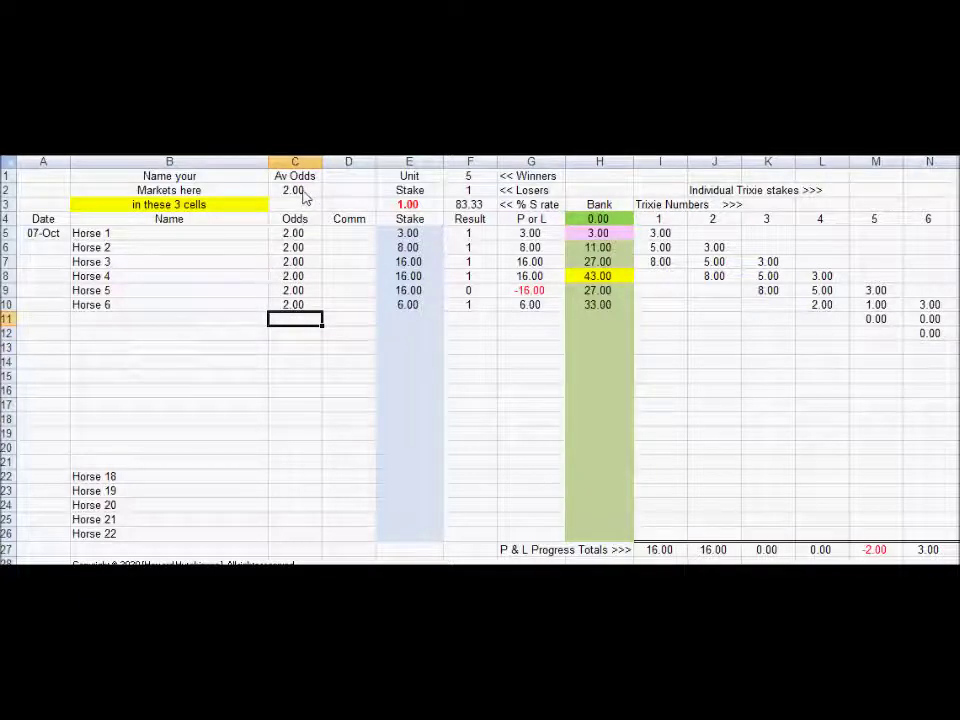
Change the results of Horses 3 and 2 to 0 and check the average odds.
click(467, 261)
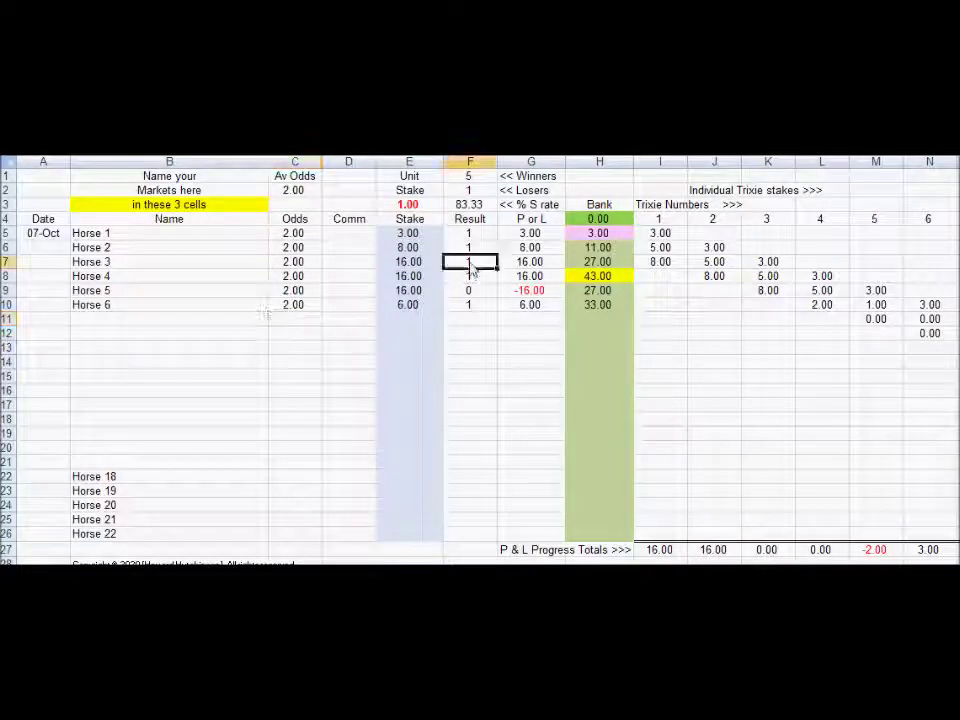
text(0)
key(Up)
text(0)
key(Return)
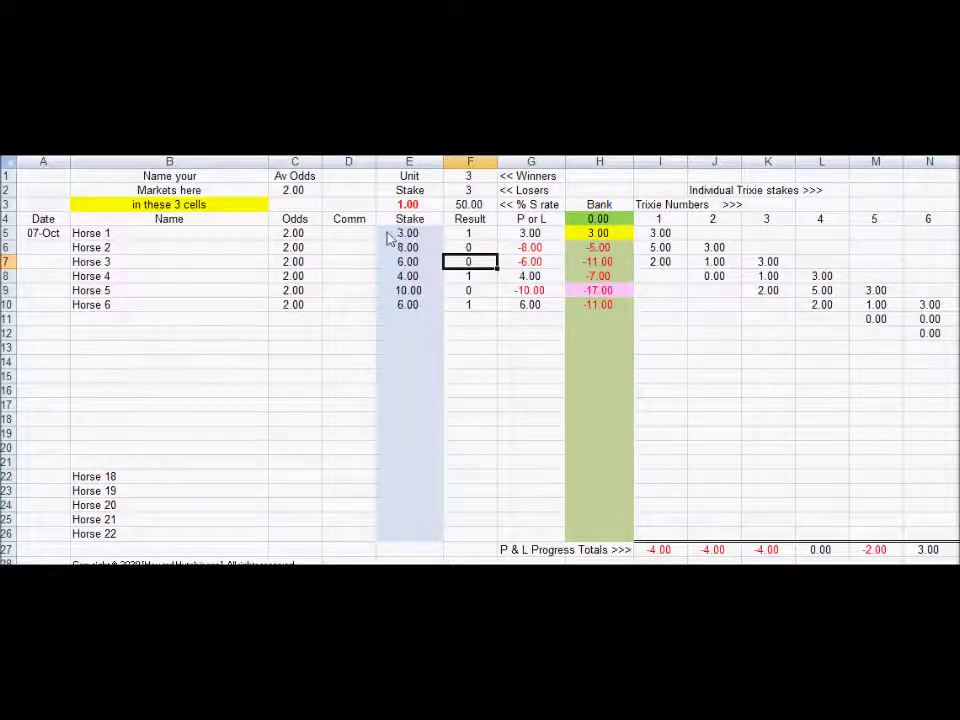
click(301, 193)
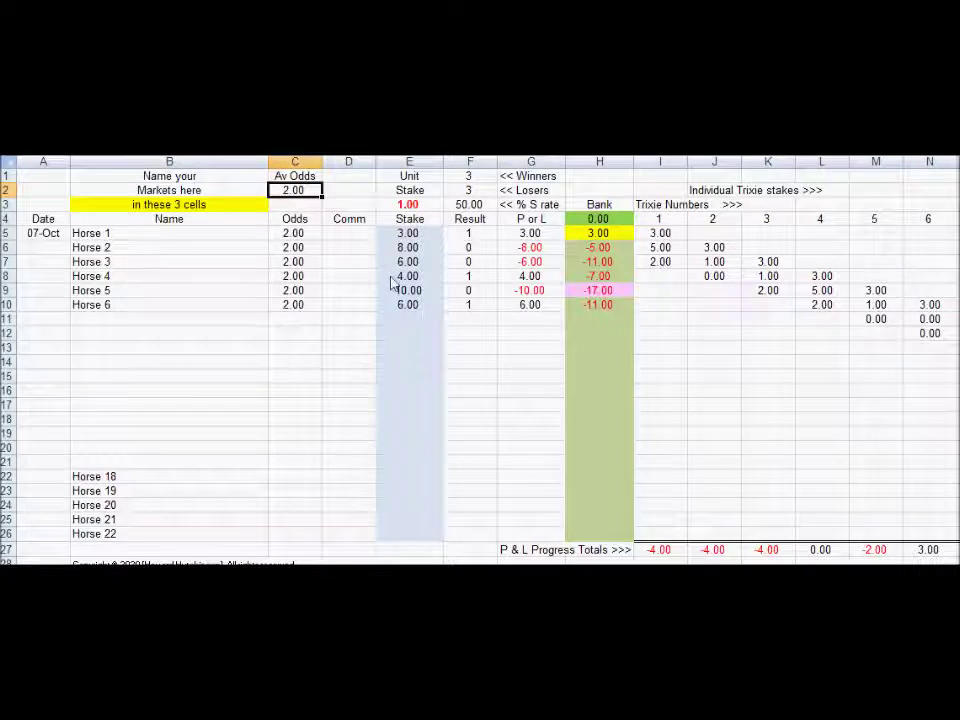
Record Horse 3 as a winner again by setting its result to 1.
click(489, 262)
text(1)
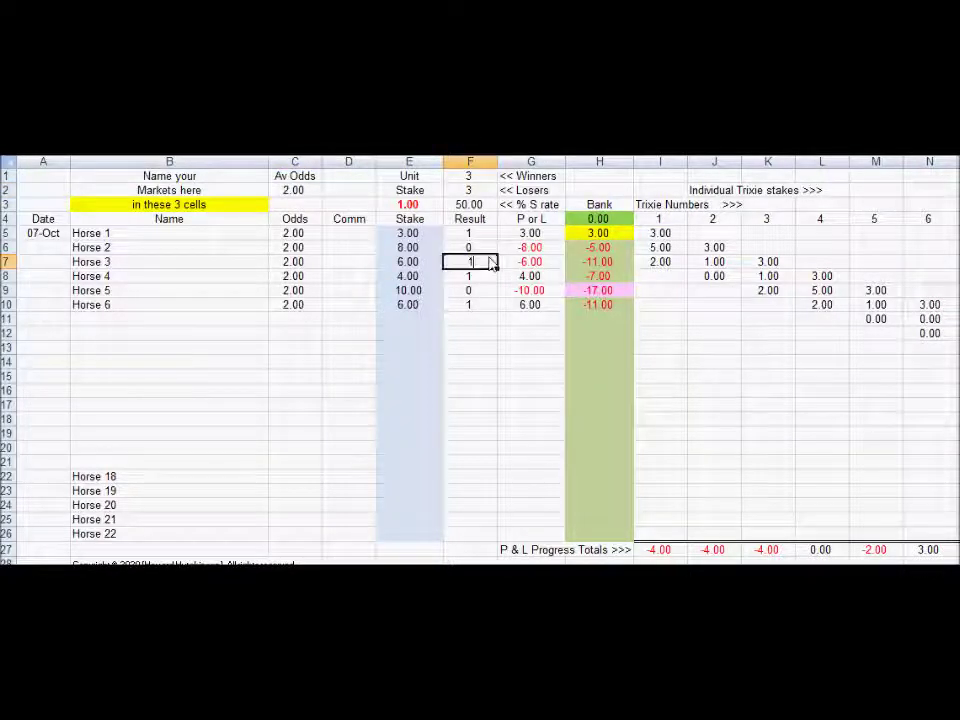
key(Return)
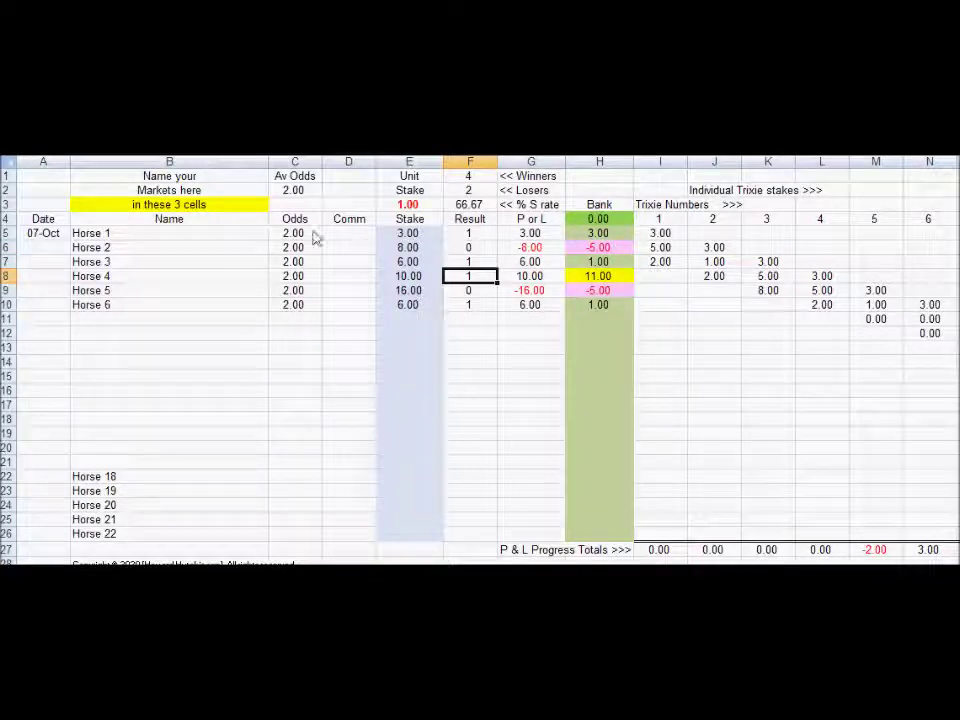
Set Horse 1's odds to 1.5 and copy them down to Horse 6.
drag(305, 238, 296, 310)
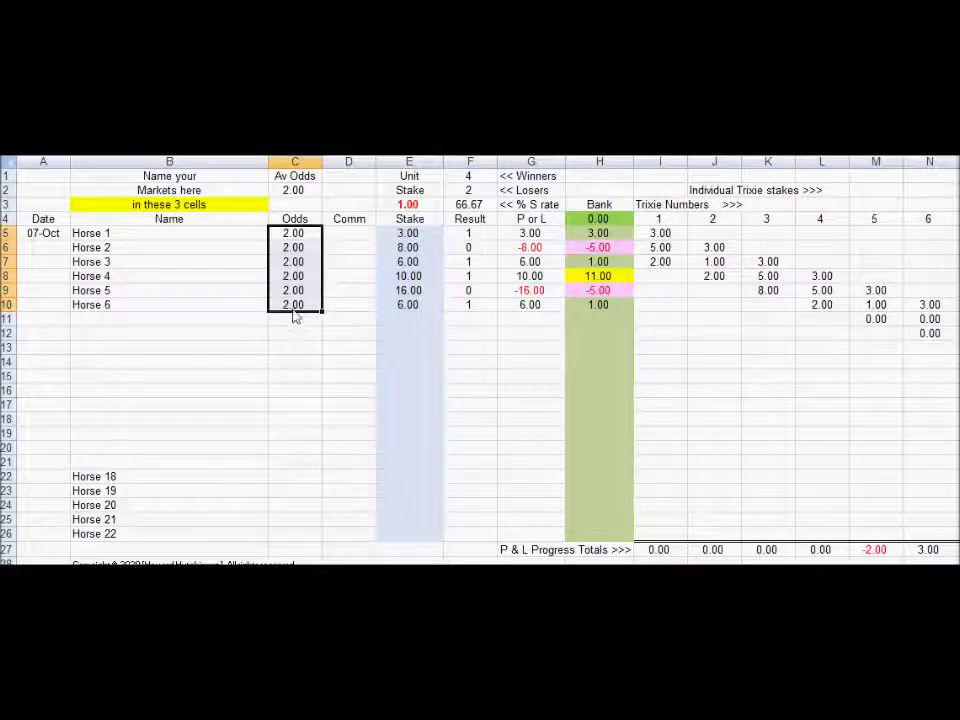
click(295, 234)
text(1.5)
key(Return)
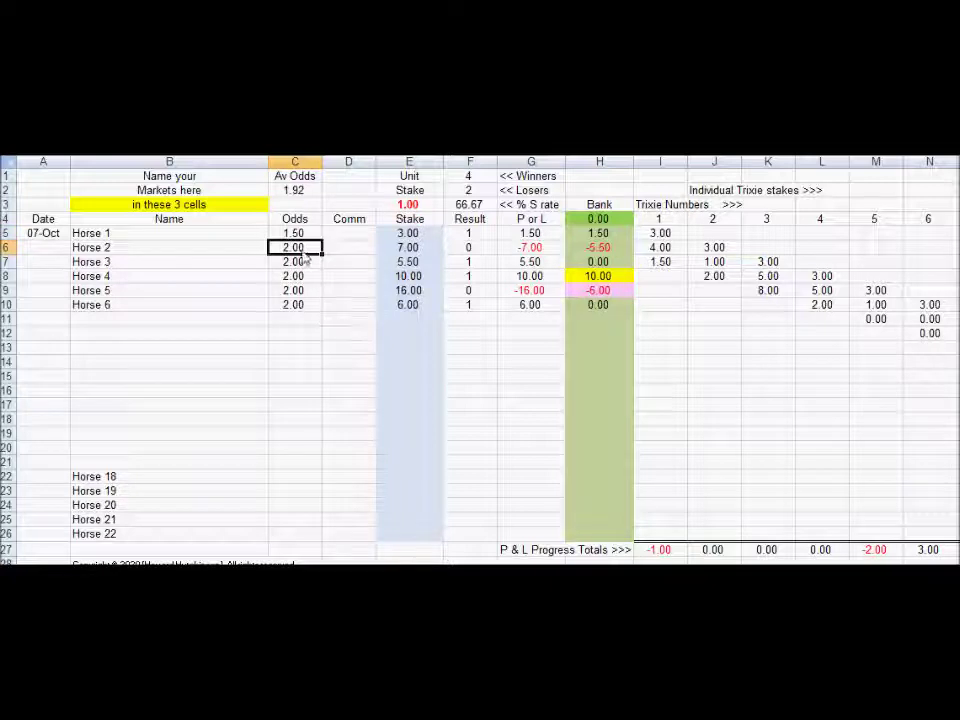
key(Up)
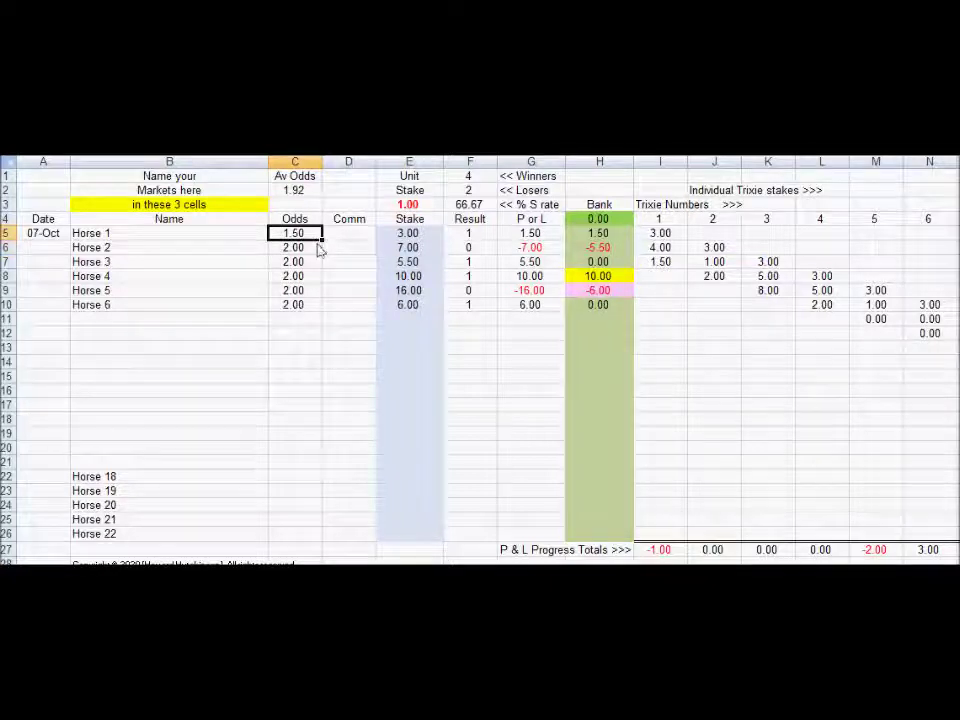
drag(322, 243, 320, 309)
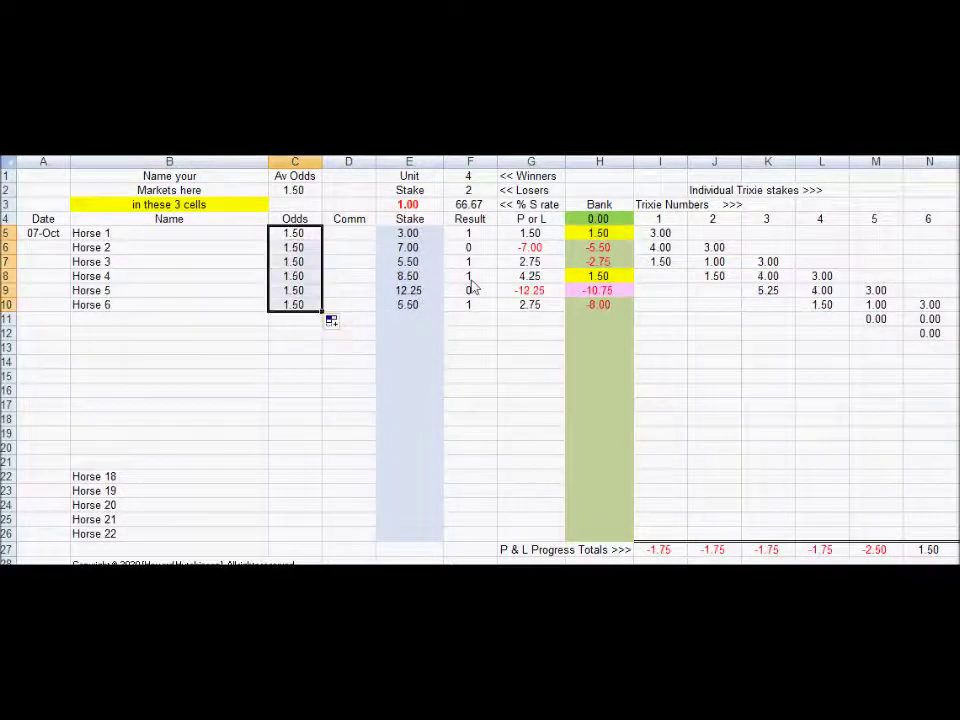
Check the P & L progress totals of trixies 1 and 3 against the horses' odds and the average odds.
click(662, 550)
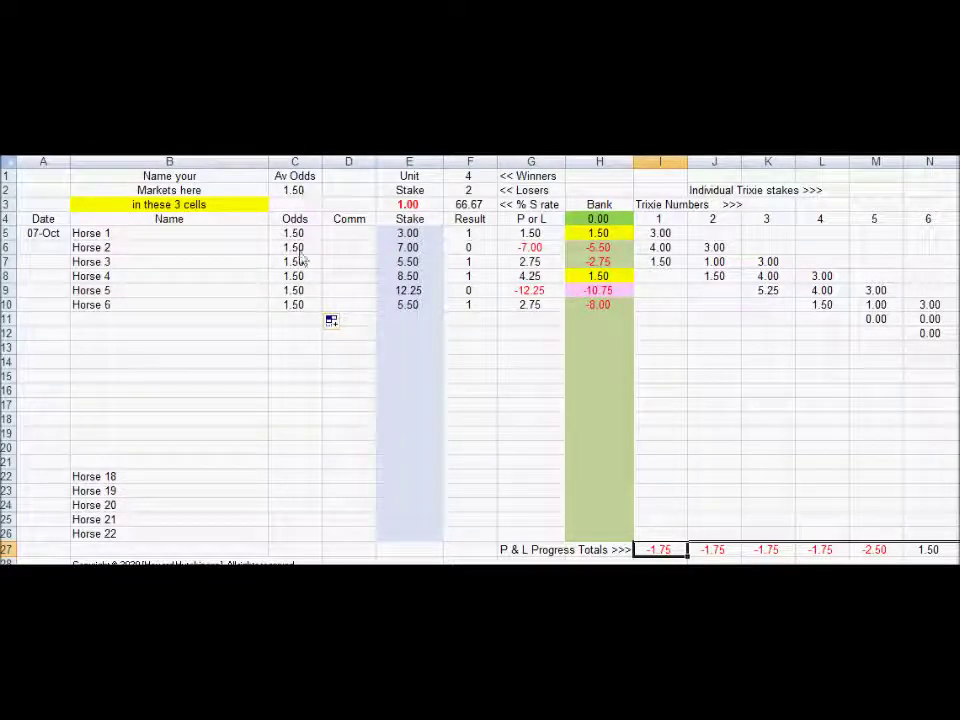
drag(306, 250, 303, 294)
click(665, 551)
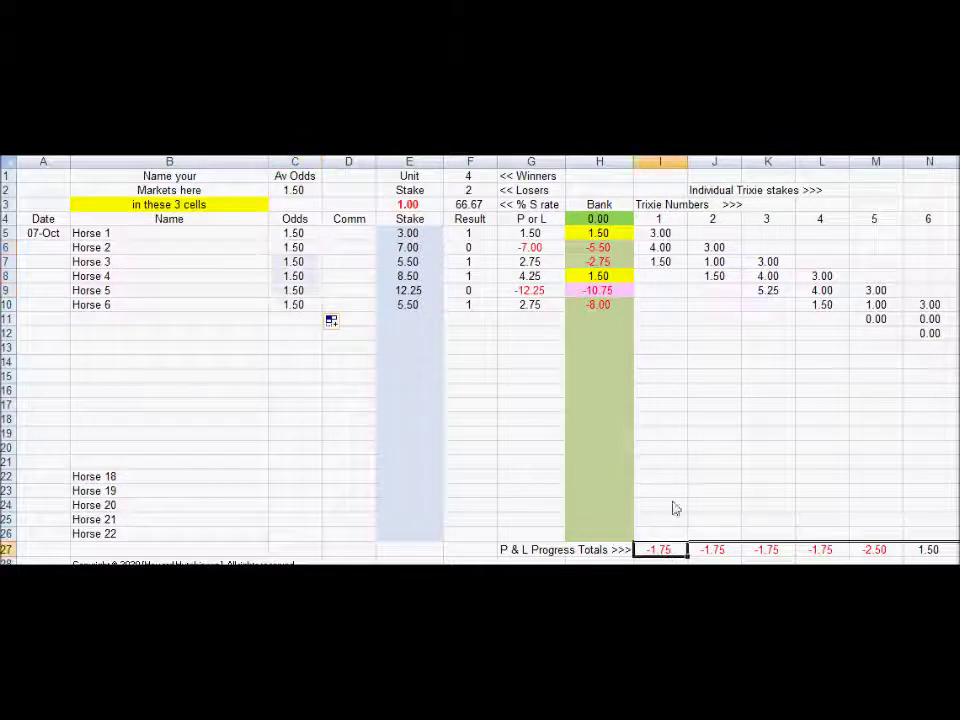
click(770, 551)
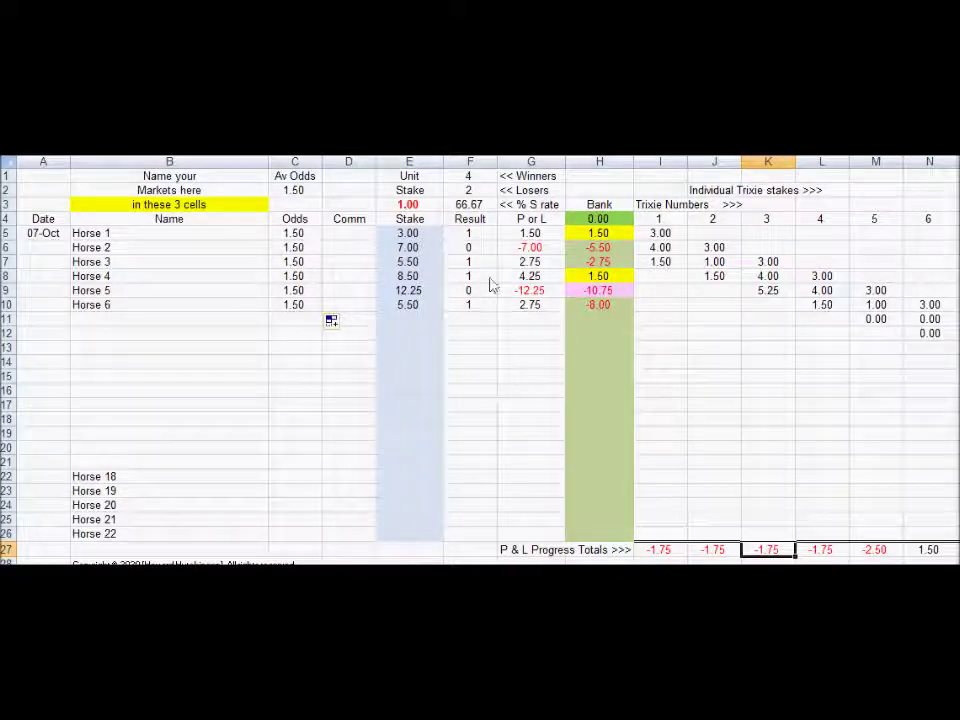
click(303, 193)
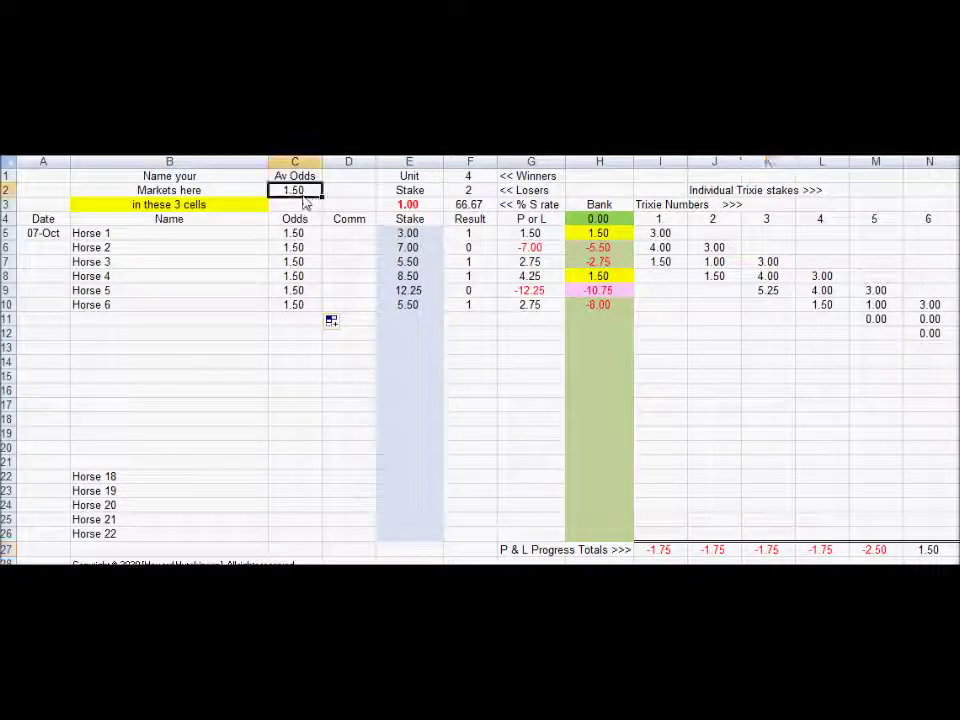
Set Horse 1's odds to 2.5, copy them down to Horse 6, and check the average odds.
click(308, 236)
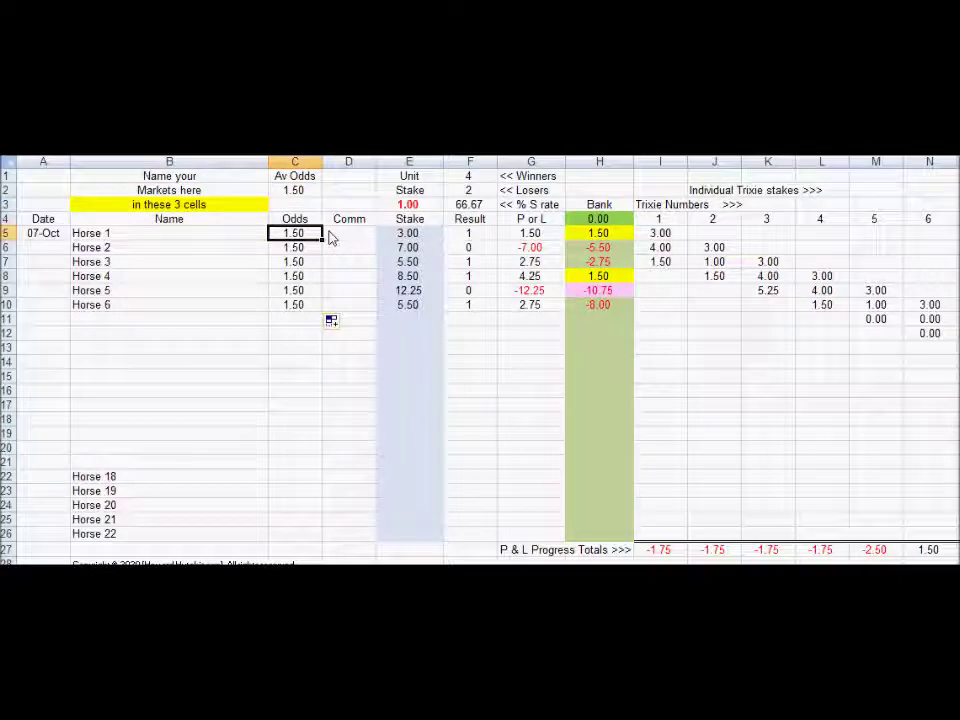
text(2)
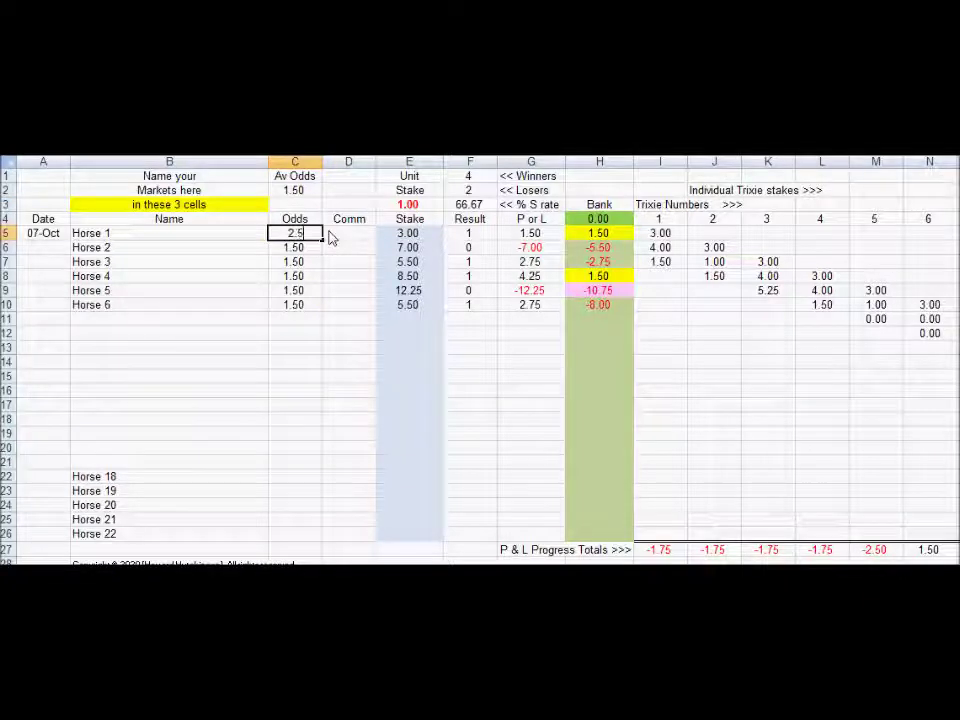
text(.5)
key(Return)
click(309, 237)
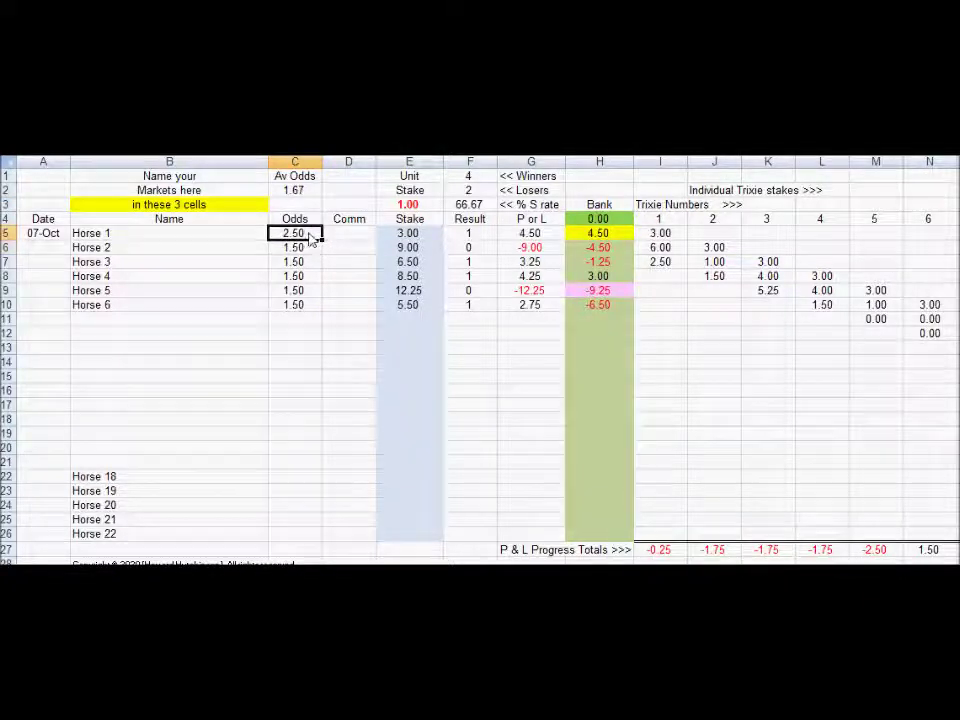
drag(321, 240, 298, 320)
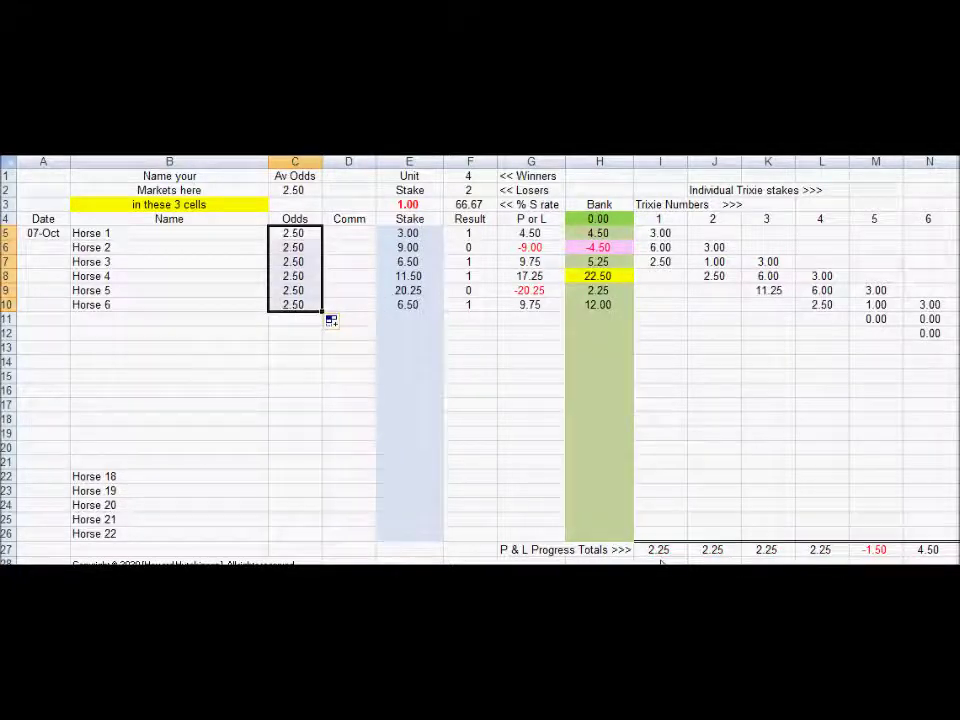
click(300, 193)
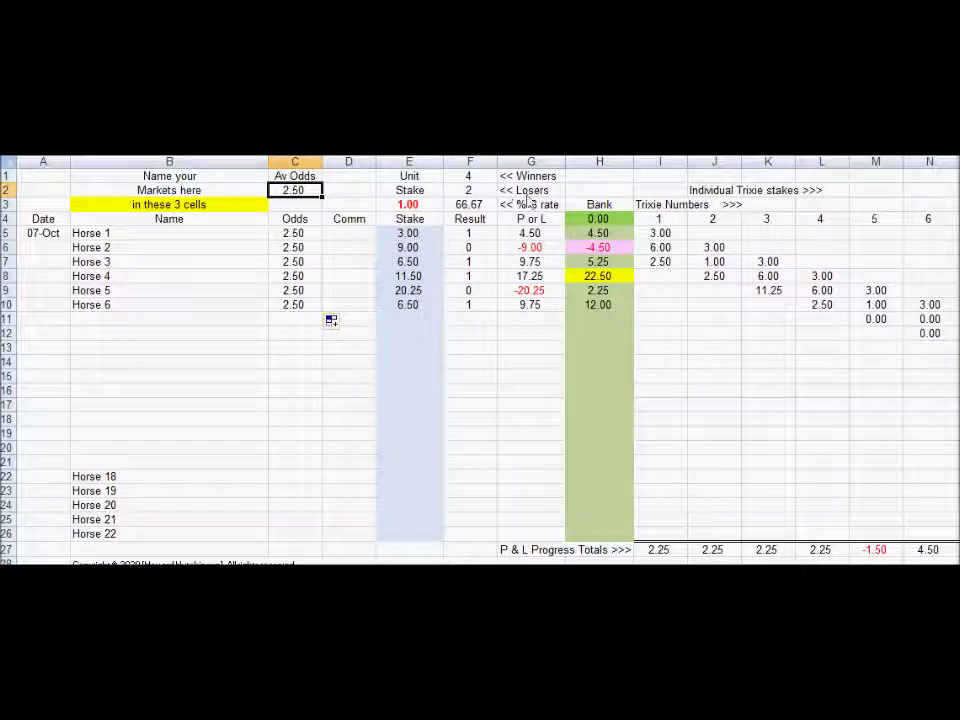
Examine the winners and losers counts and the strike rate against the results of Horses 1 to 6.
click(474, 205)
click(477, 178)
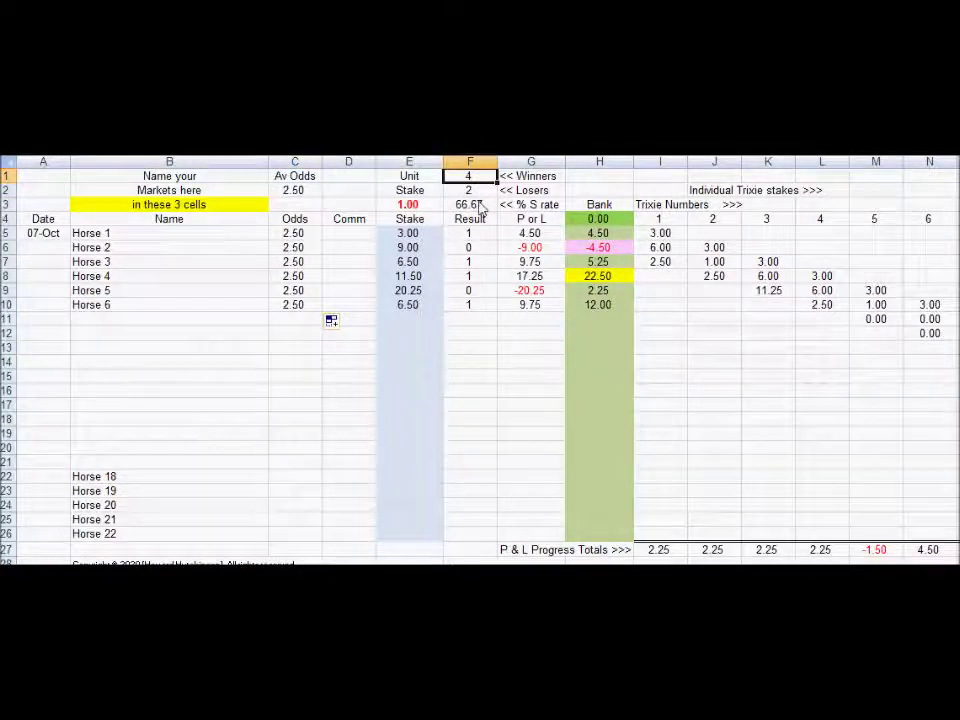
click(476, 194)
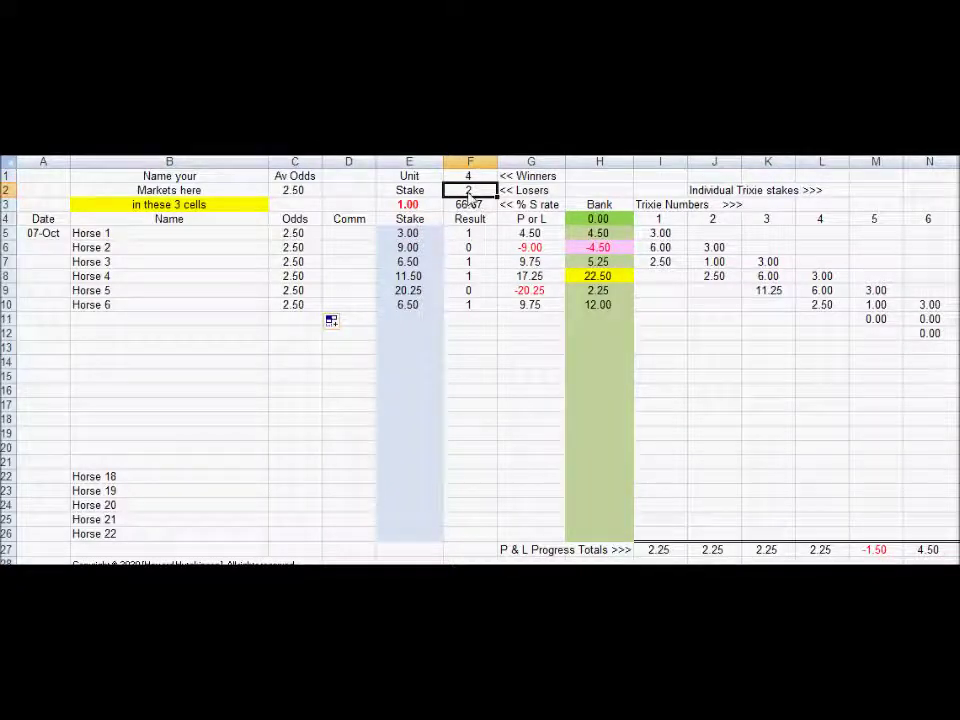
click(484, 209)
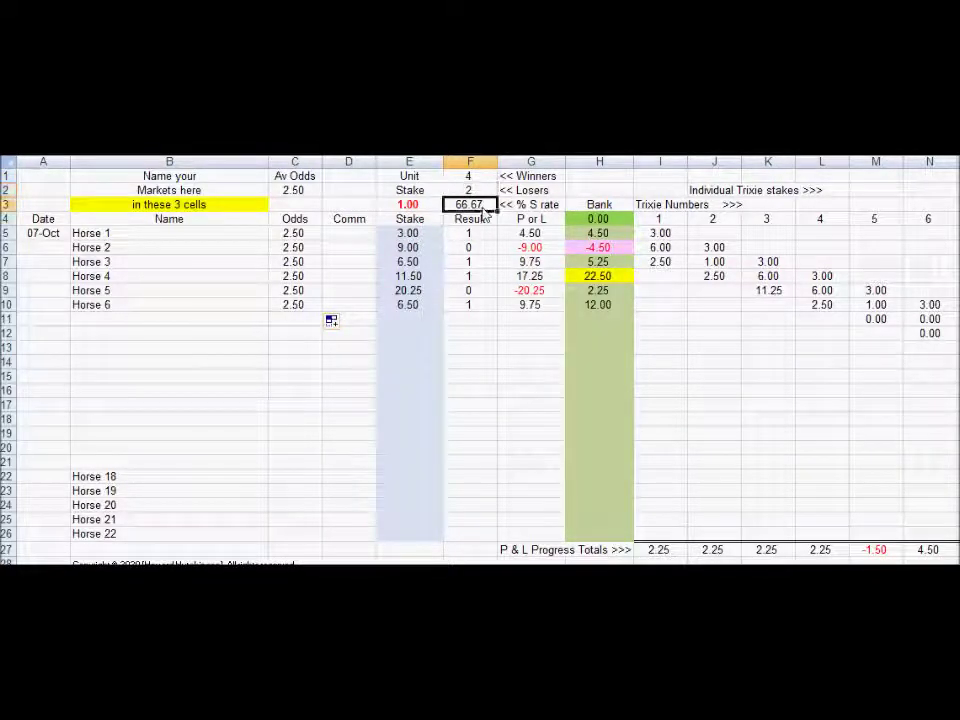
click(486, 235)
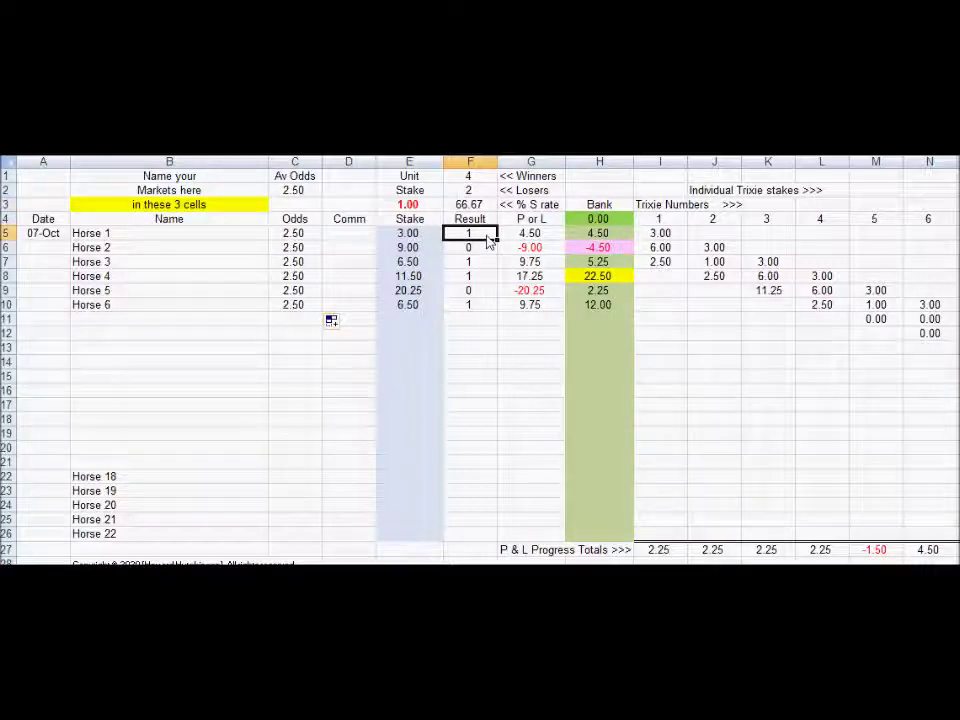
click(485, 266)
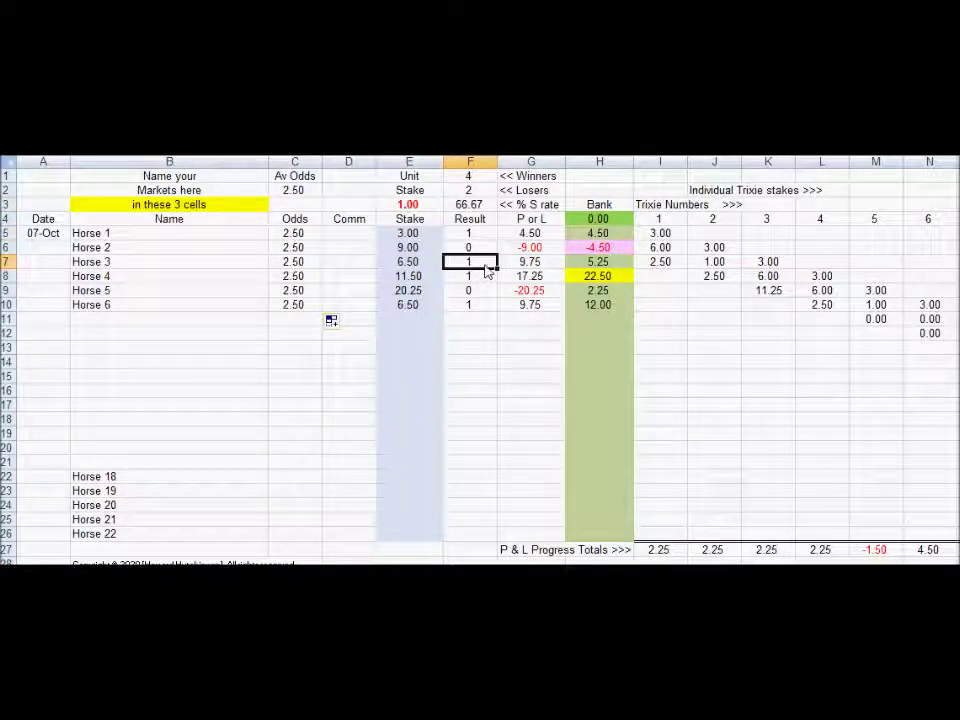
click(489, 286)
click(482, 307)
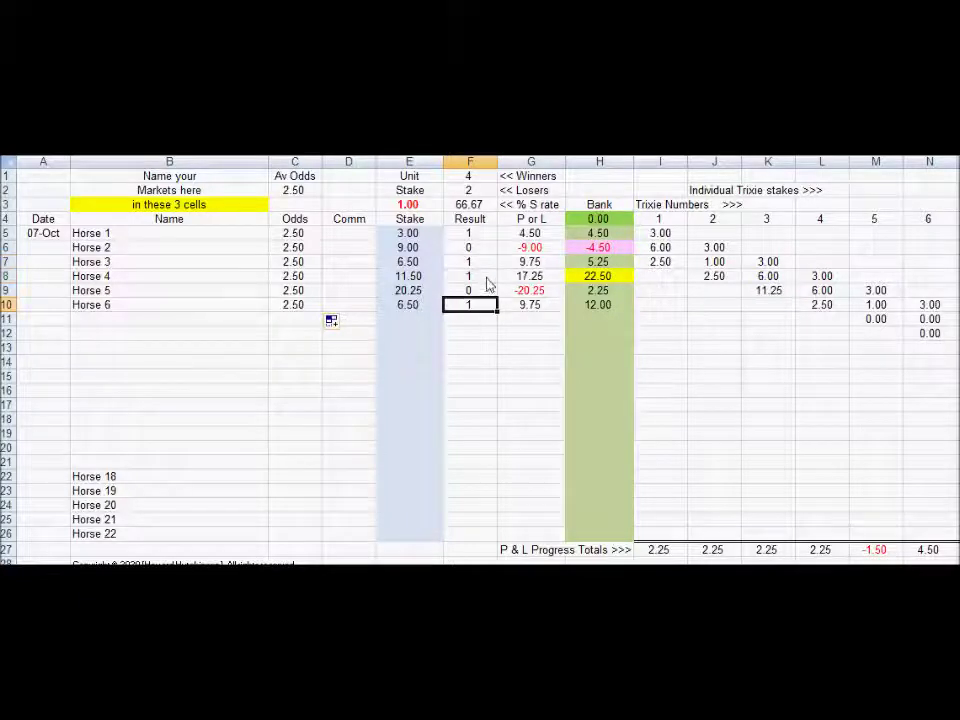
click(486, 278)
click(487, 306)
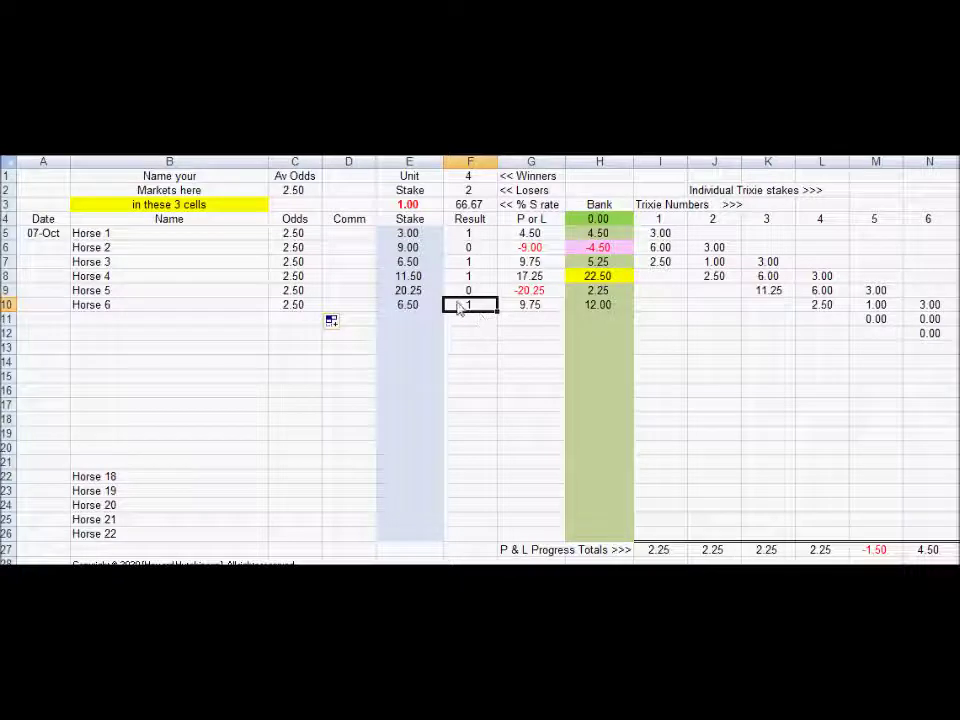
Compare the average odds, individual odds, strike rate and results with the P & L progress totals of trixies 1 to 3.
click(296, 198)
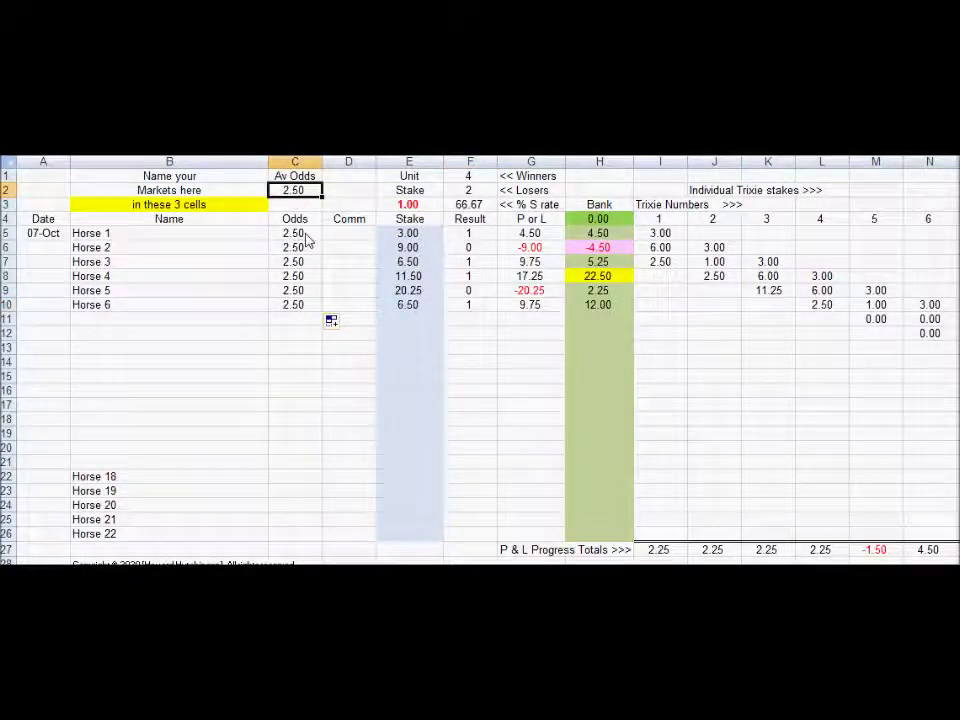
drag(306, 236, 288, 307)
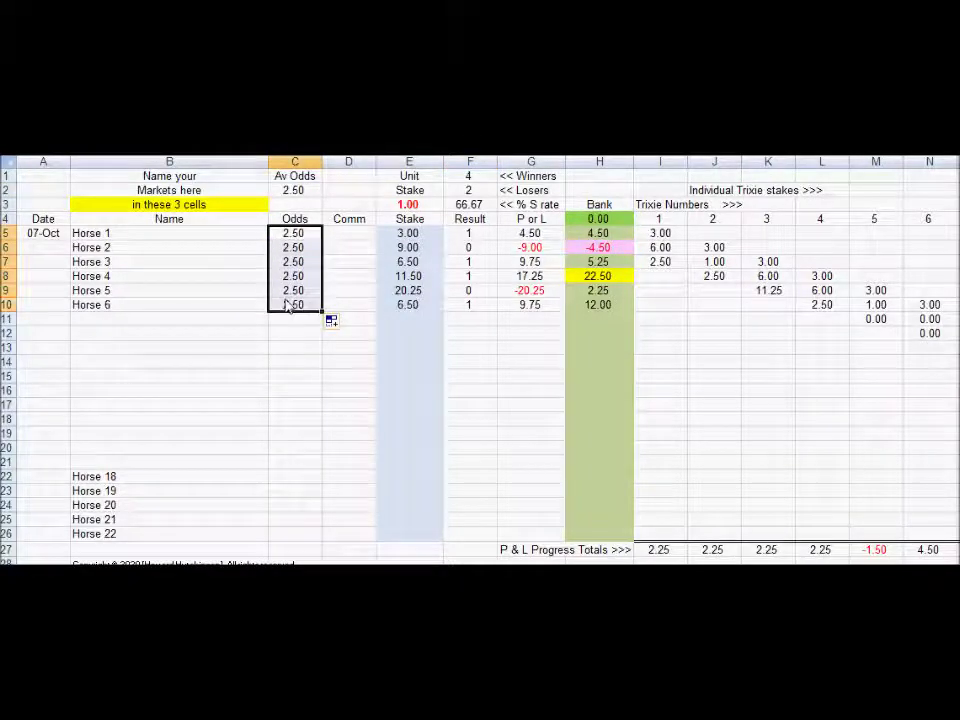
click(486, 206)
drag(488, 210, 525, 206)
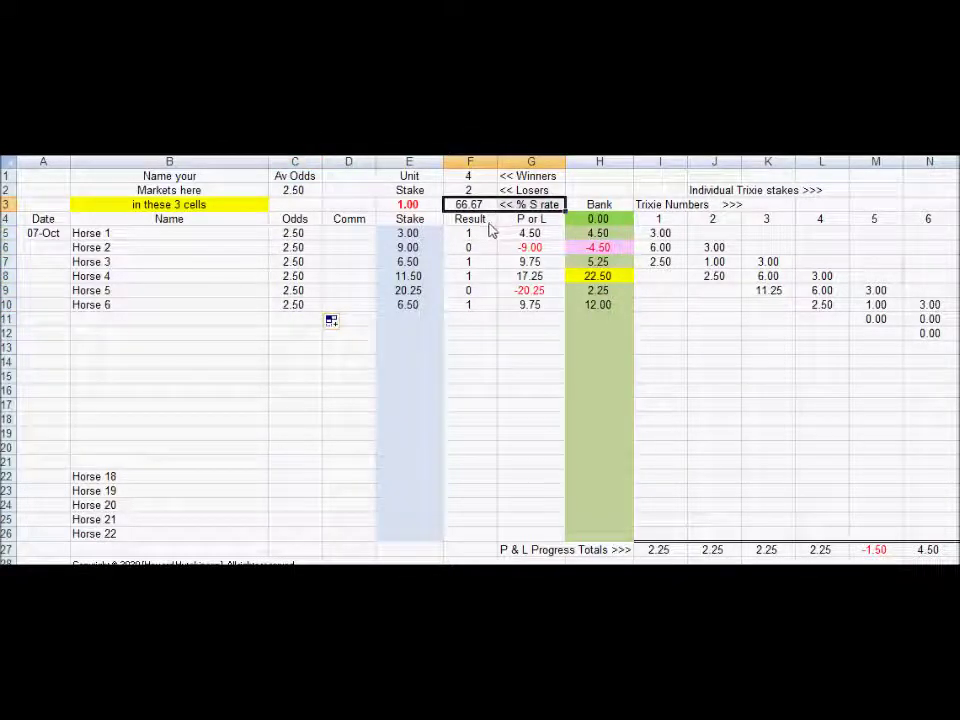
drag(484, 238, 484, 278)
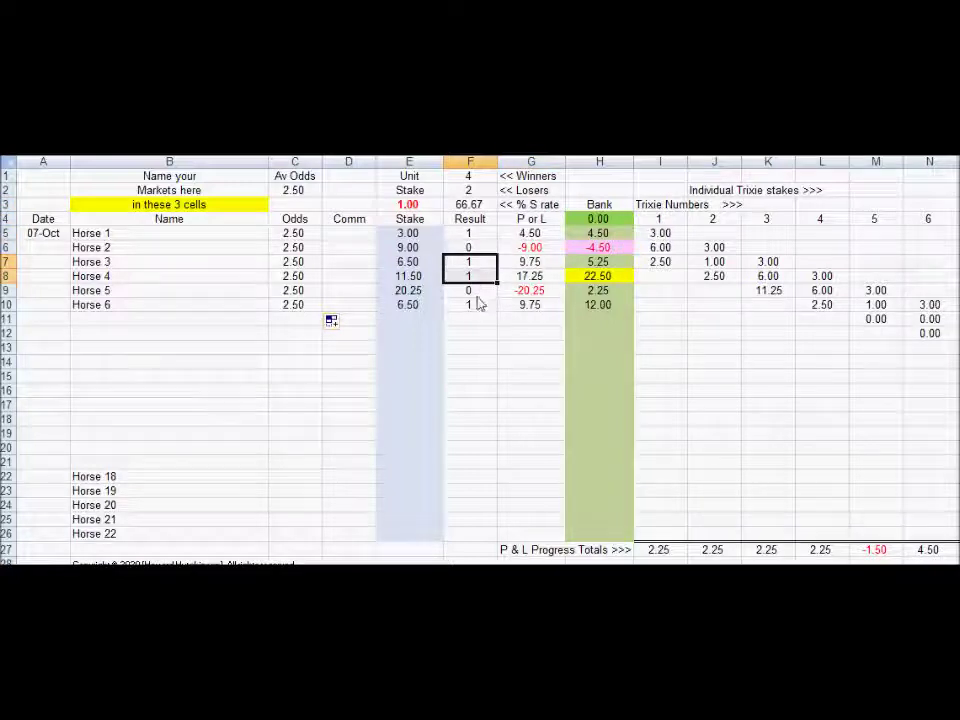
click(482, 248)
click(480, 290)
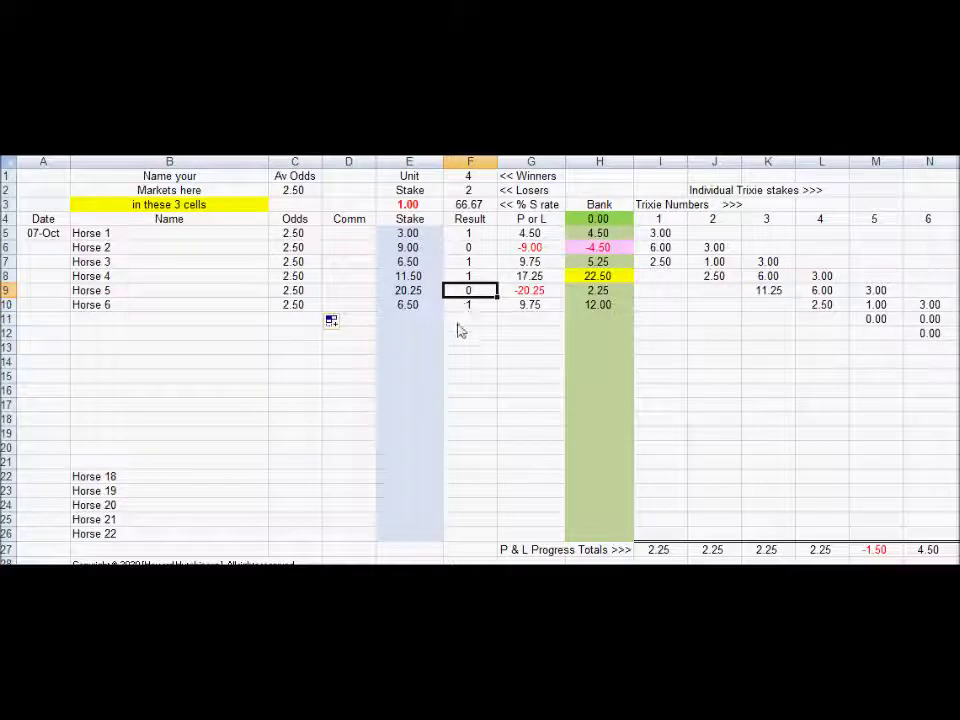
drag(662, 552, 766, 550)
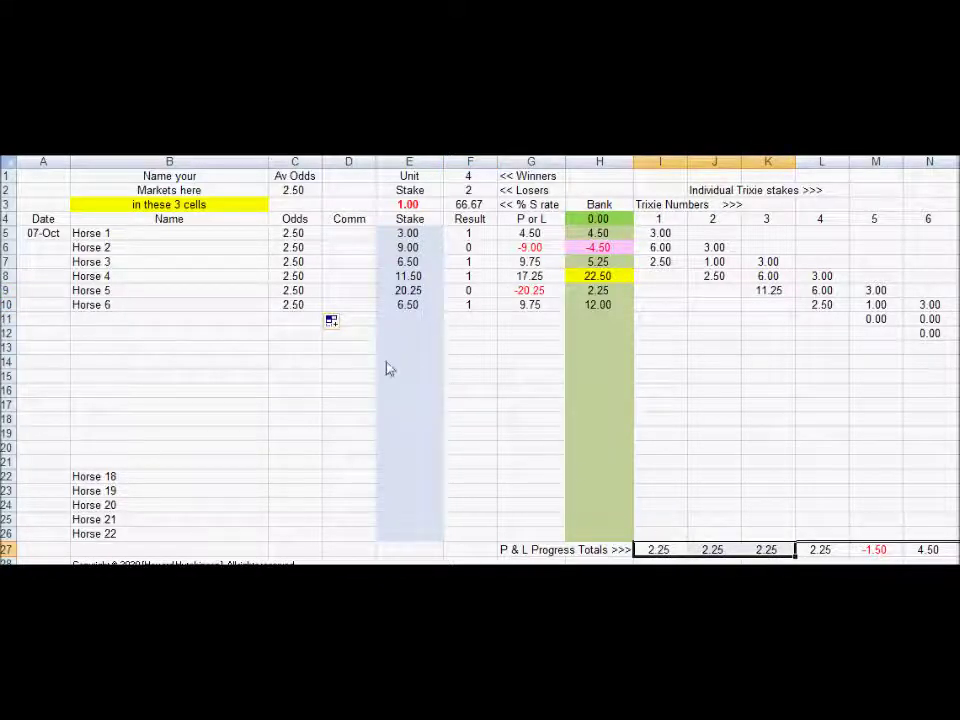
click(296, 192)
click(301, 236)
drag(301, 236, 300, 304)
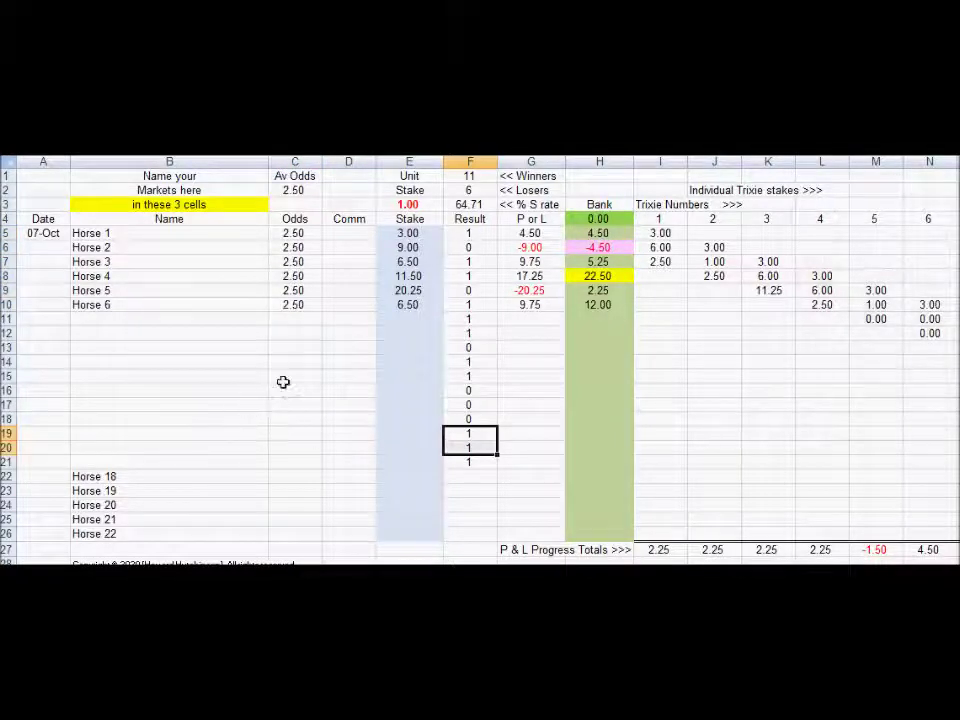
Set Horse 1's odds to 2 and copy them down to row 21.
click(295, 236)
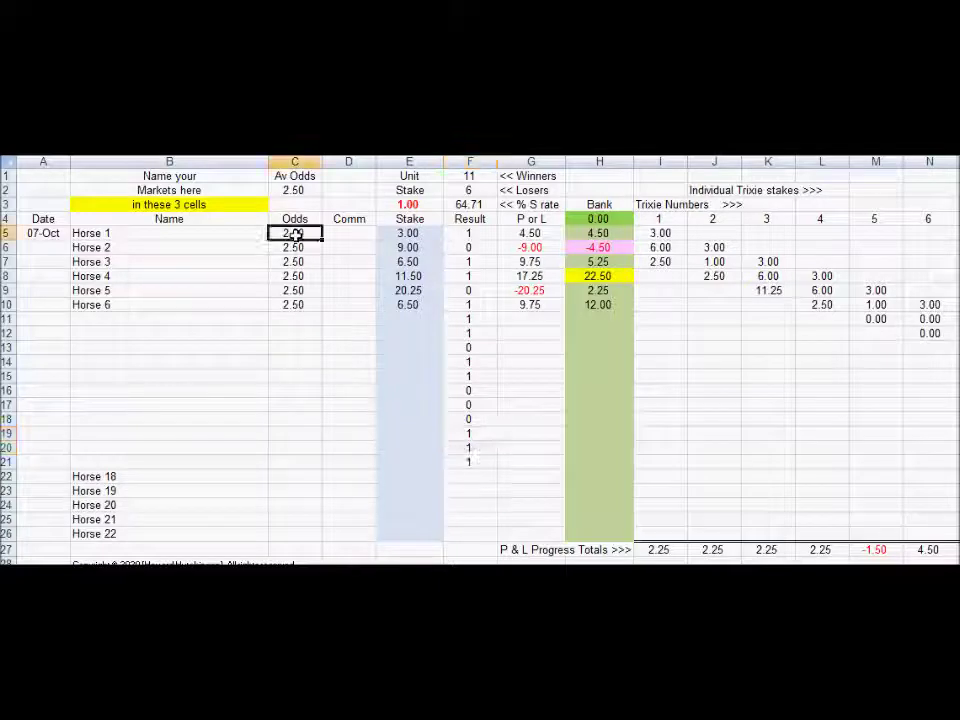
text(2)
key(Return)
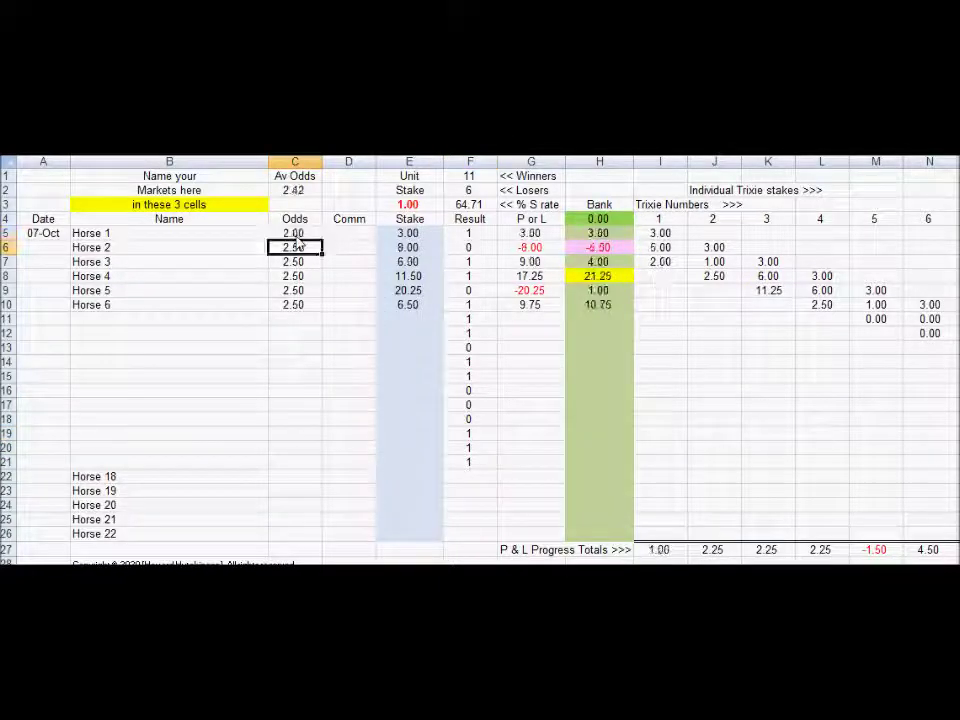
click(297, 234)
drag(320, 241, 284, 470)
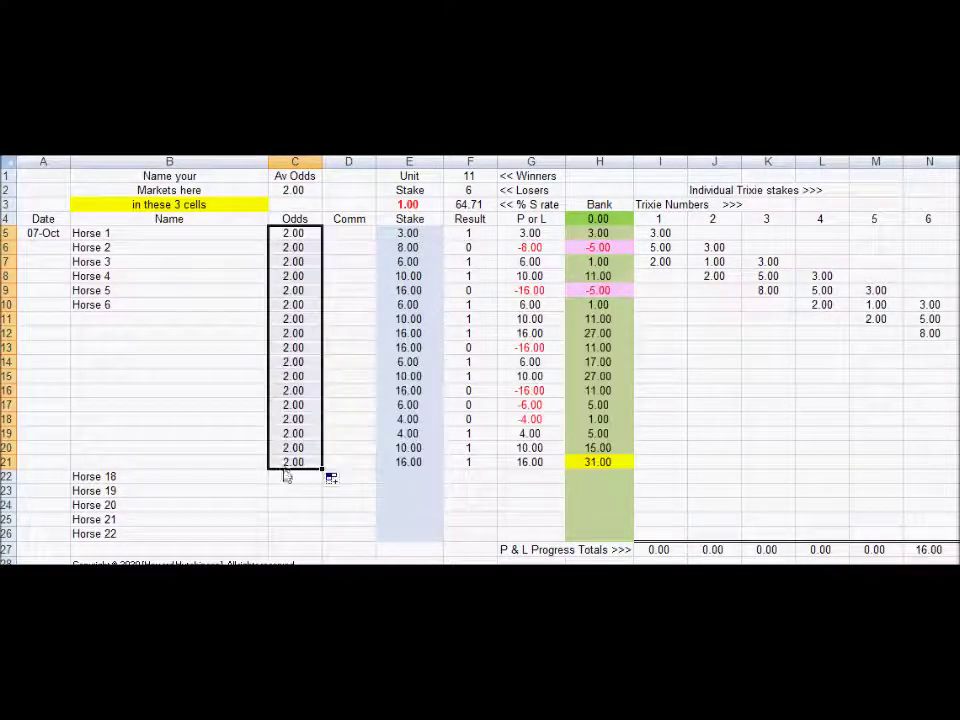
Set Horse 1's commission to 2 and copy it down to row 21.
click(343, 234)
text(2)
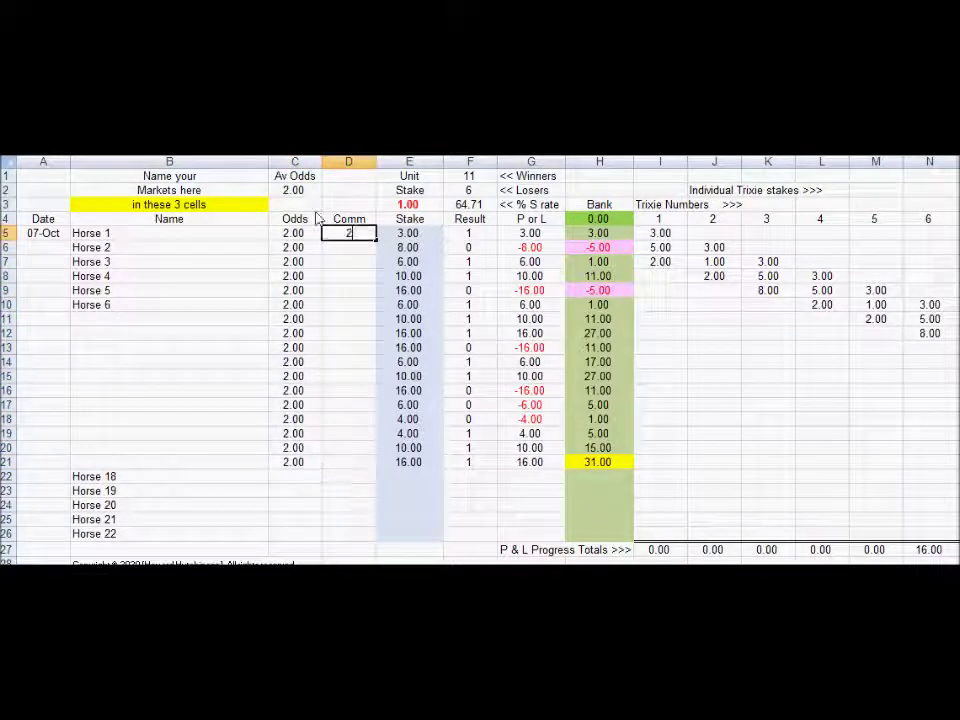
key(Return)
click(352, 234)
drag(375, 240, 347, 460)
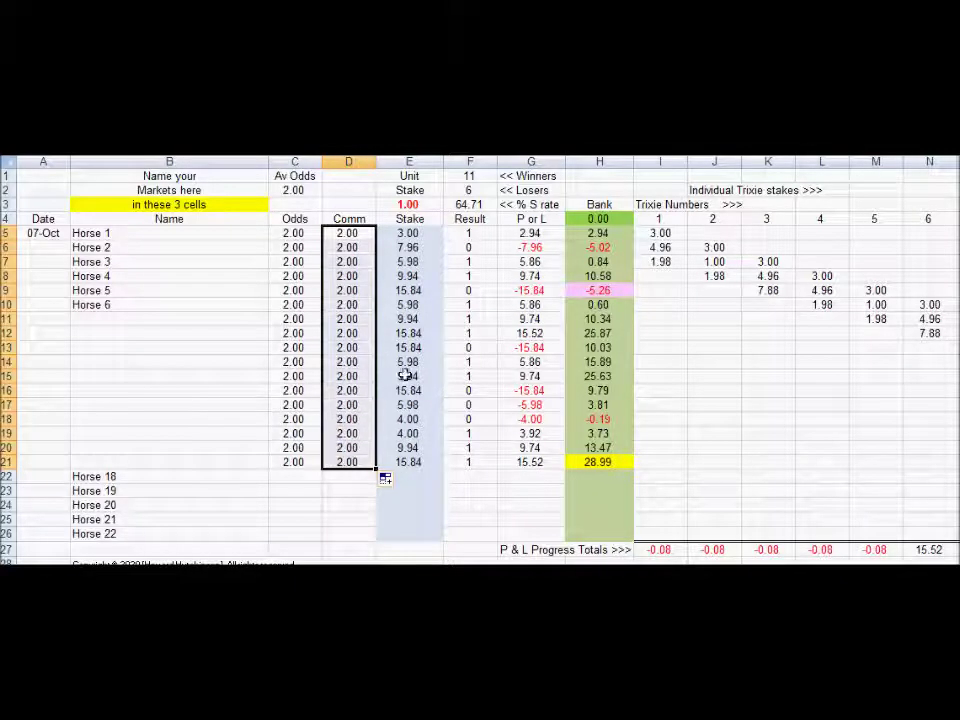
Check the runs of three winners in rows 10 to 12 and 19 to 21 against the bank.
drag(486, 305, 485, 334)
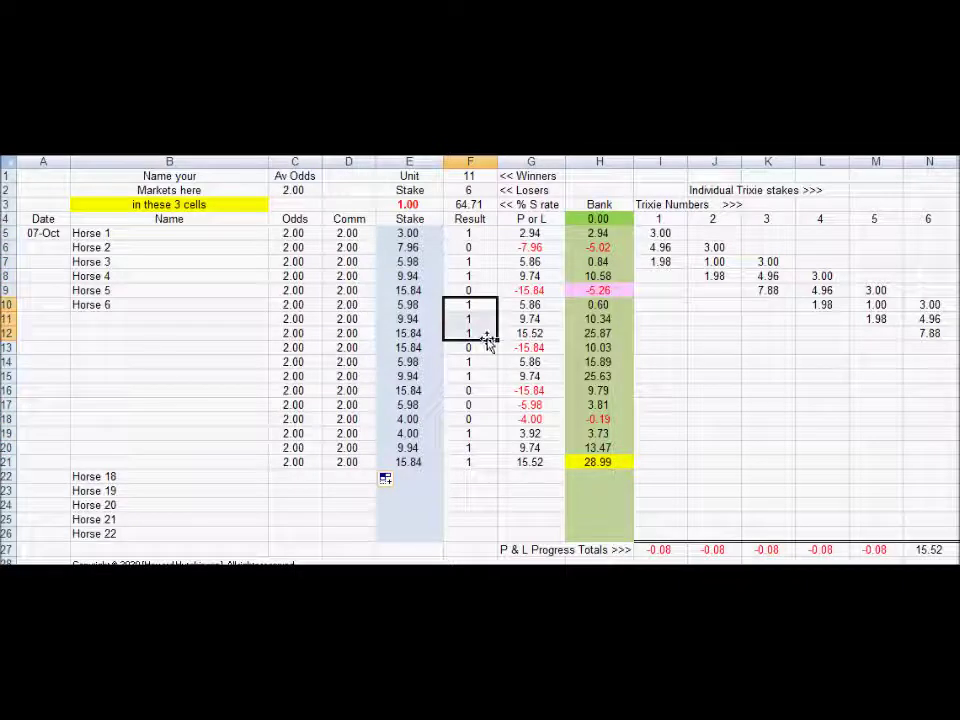
click(611, 336)
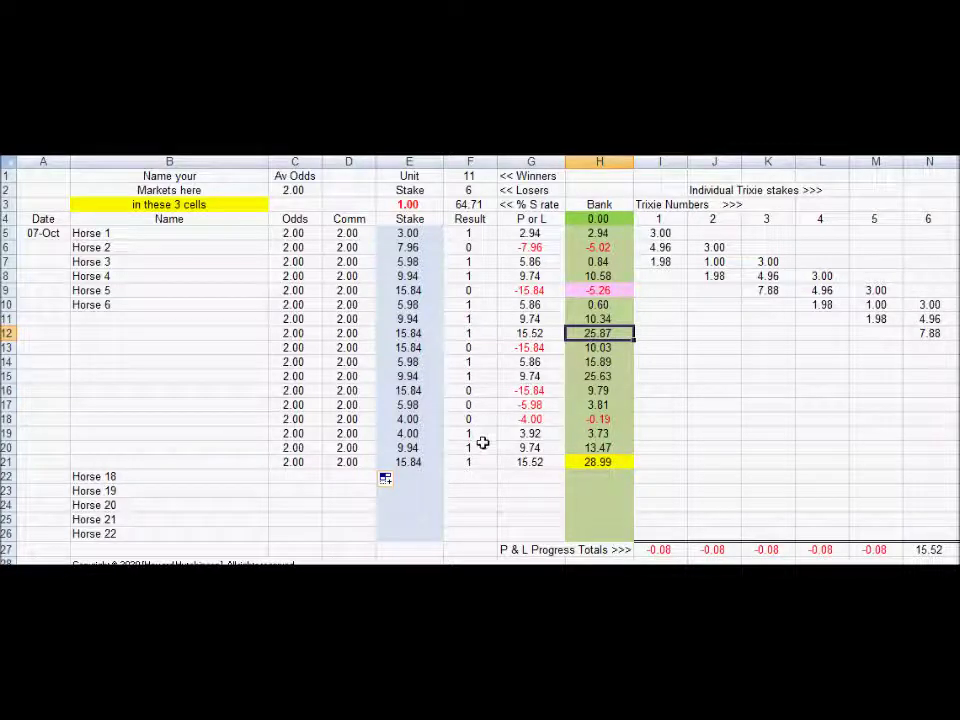
drag(482, 435, 482, 463)
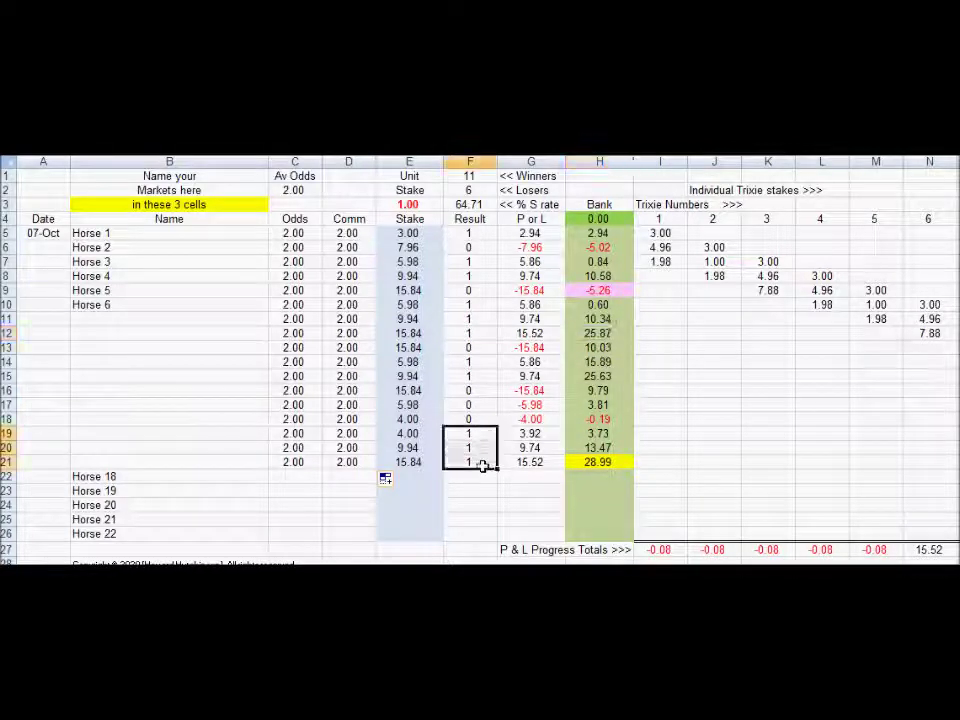
click(586, 460)
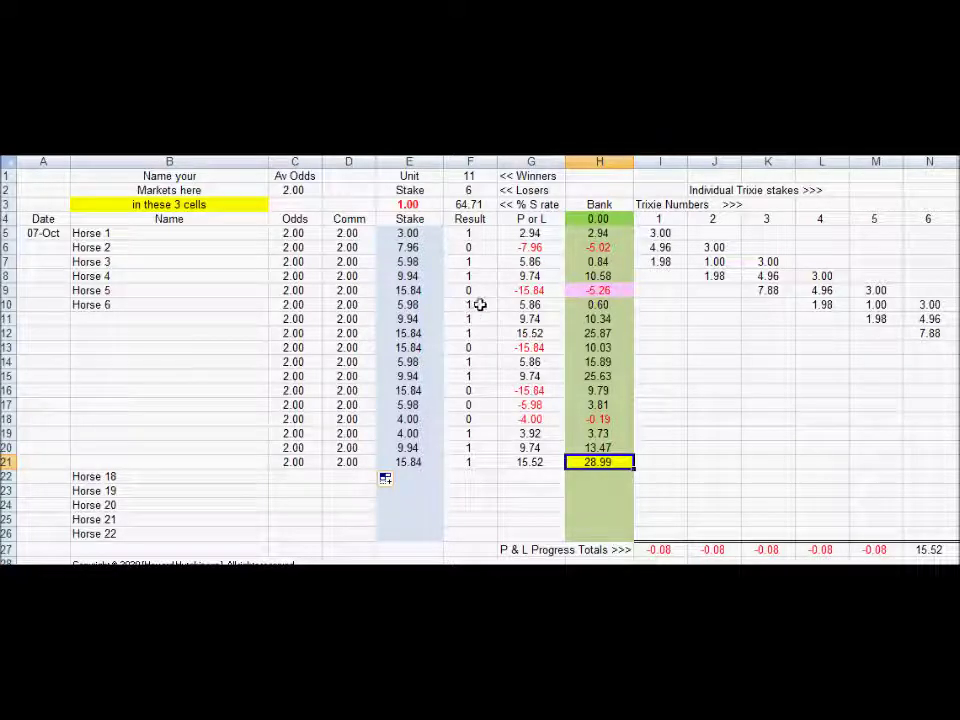
drag(480, 304, 480, 331)
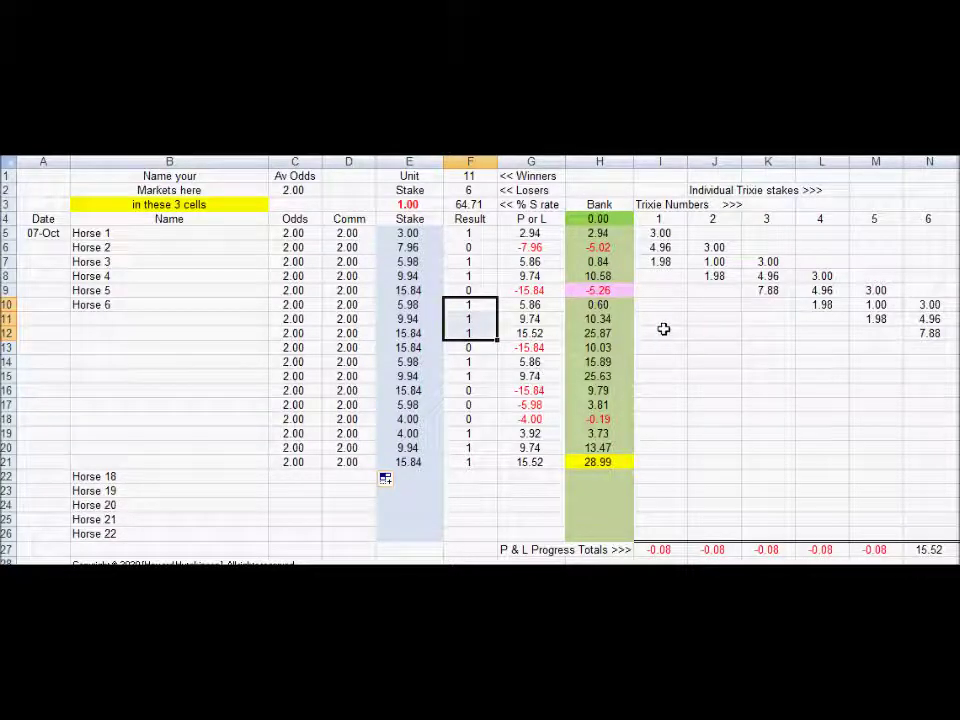
Record row 13 as a winner by setting its result to 1.
click(482, 350)
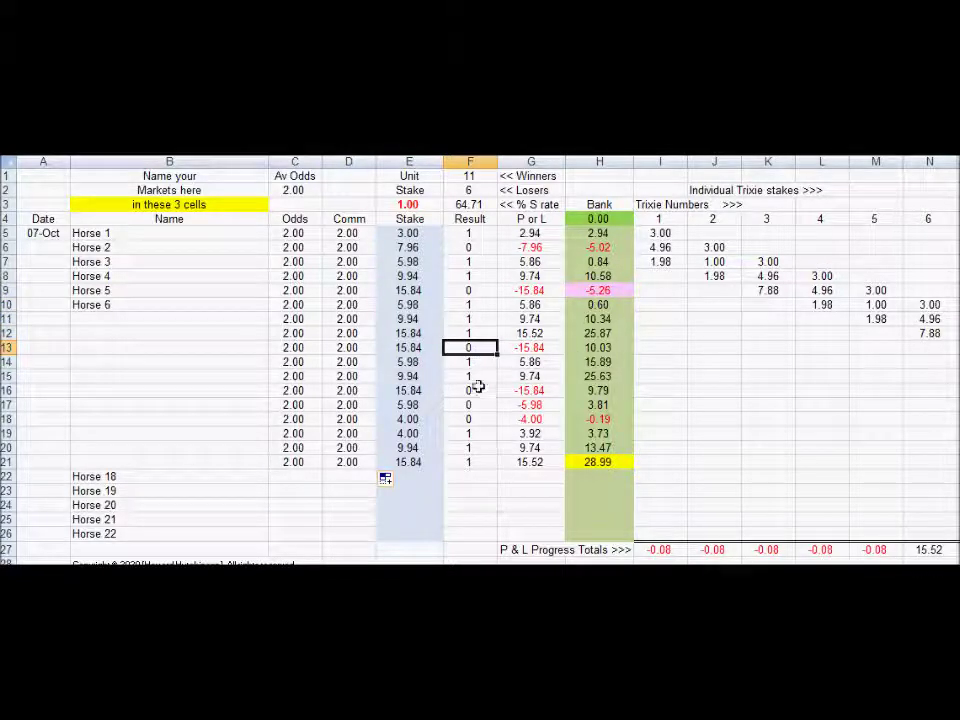
text(1)
key(Return)
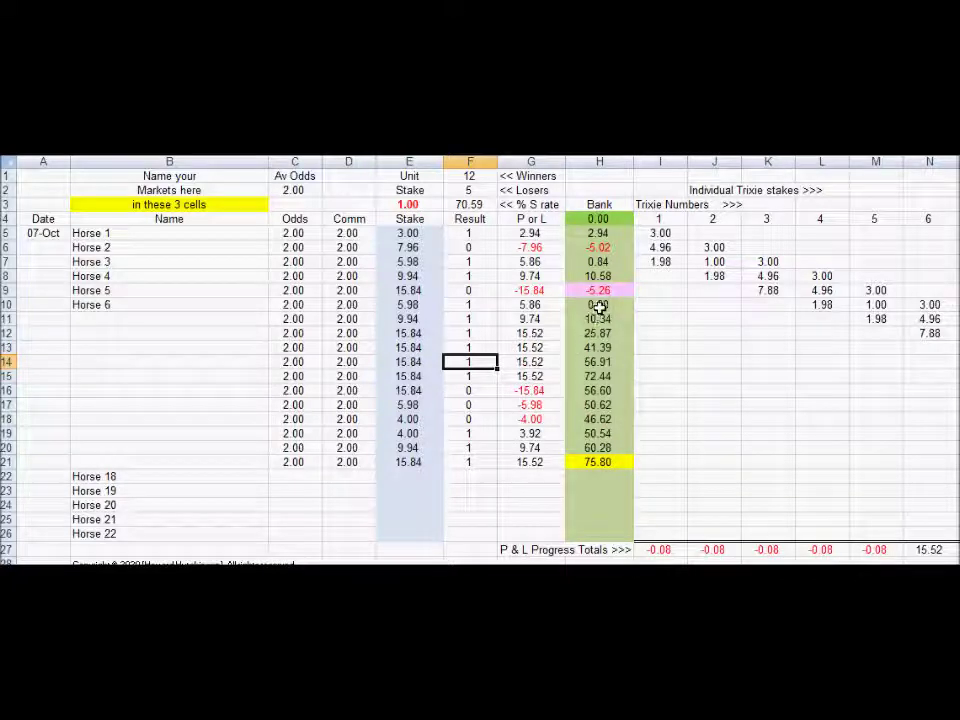
Review the row 15 bank, the strike rate, the winners and losers counts, and the results and bank for rows 5 to 12.
click(613, 376)
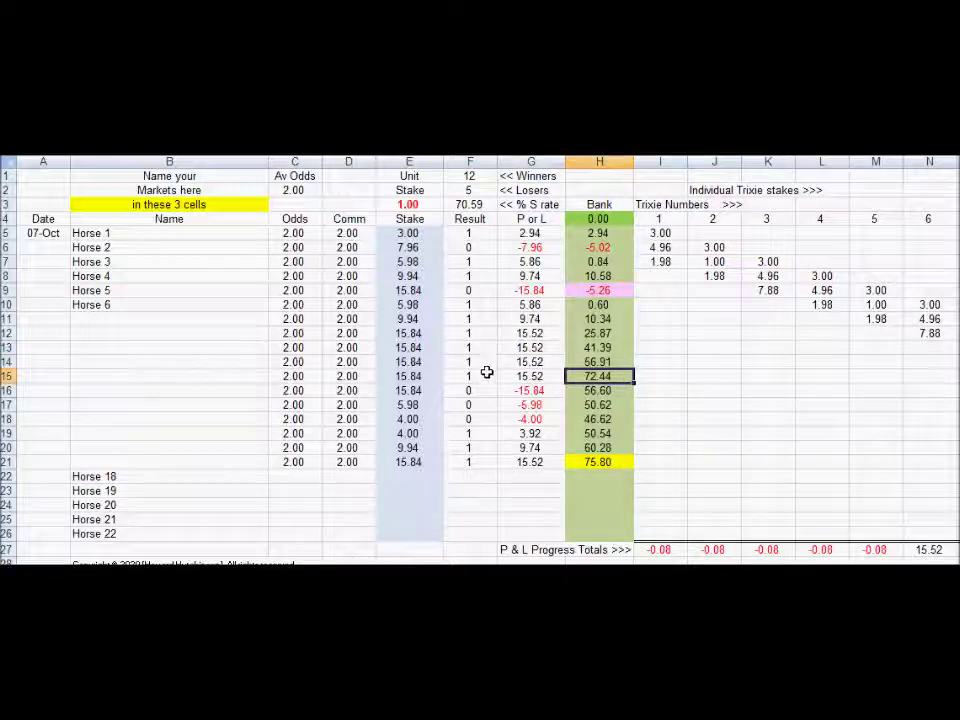
click(481, 204)
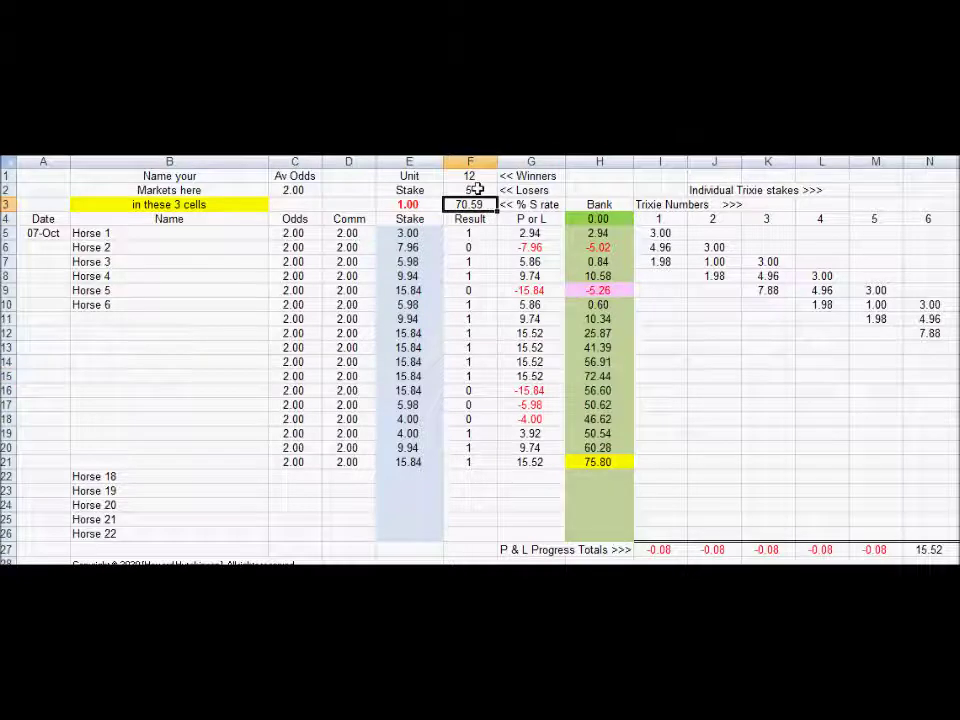
click(481, 178)
click(484, 191)
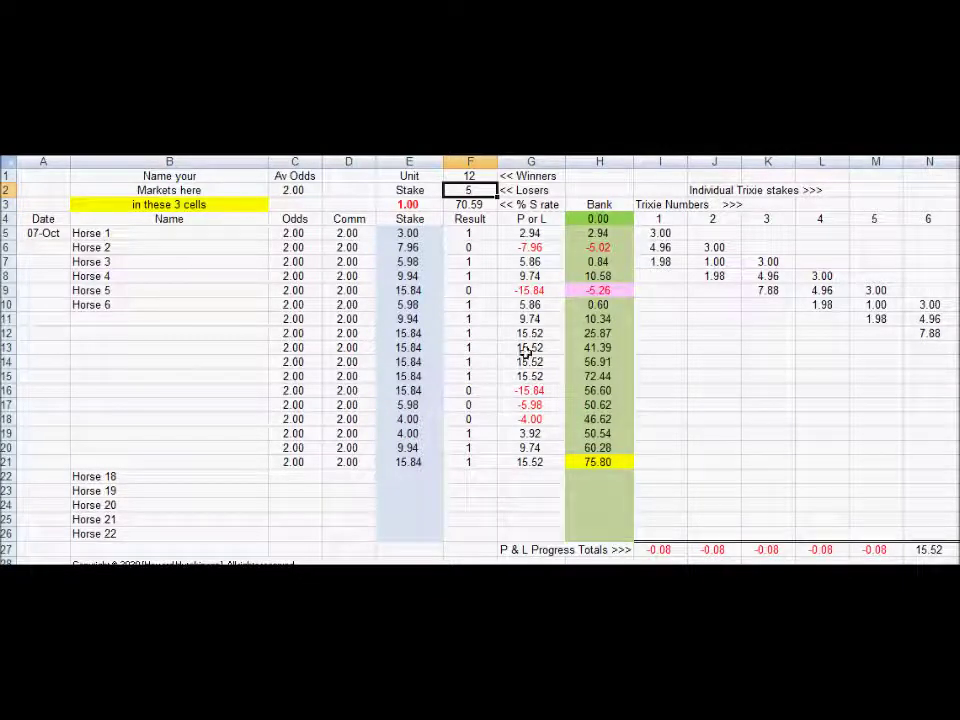
drag(471, 235, 477, 333)
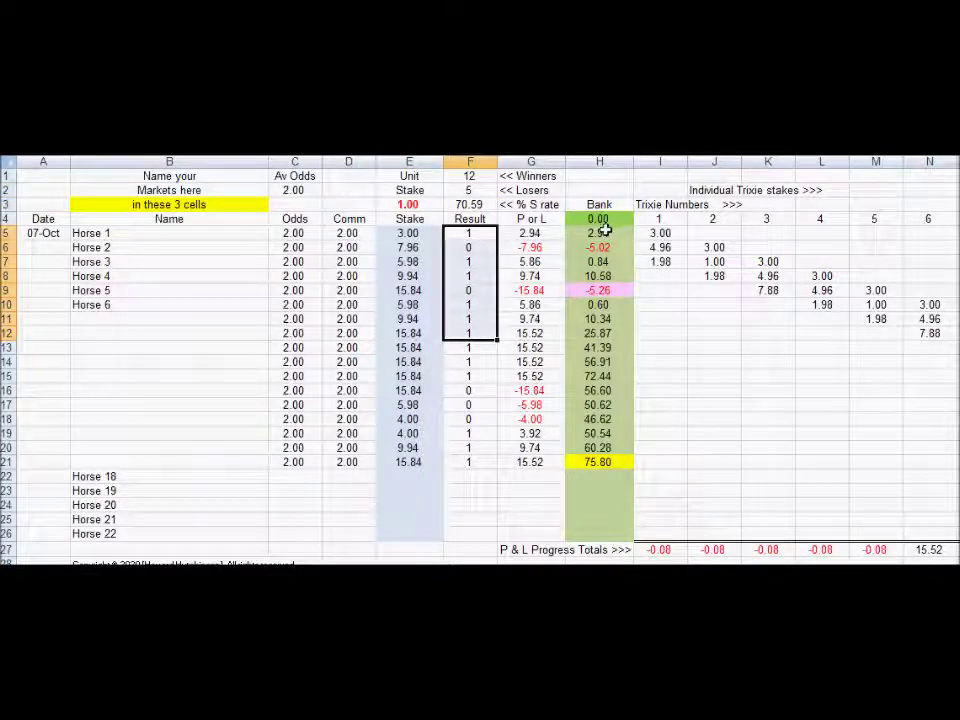
drag(607, 233, 604, 332)
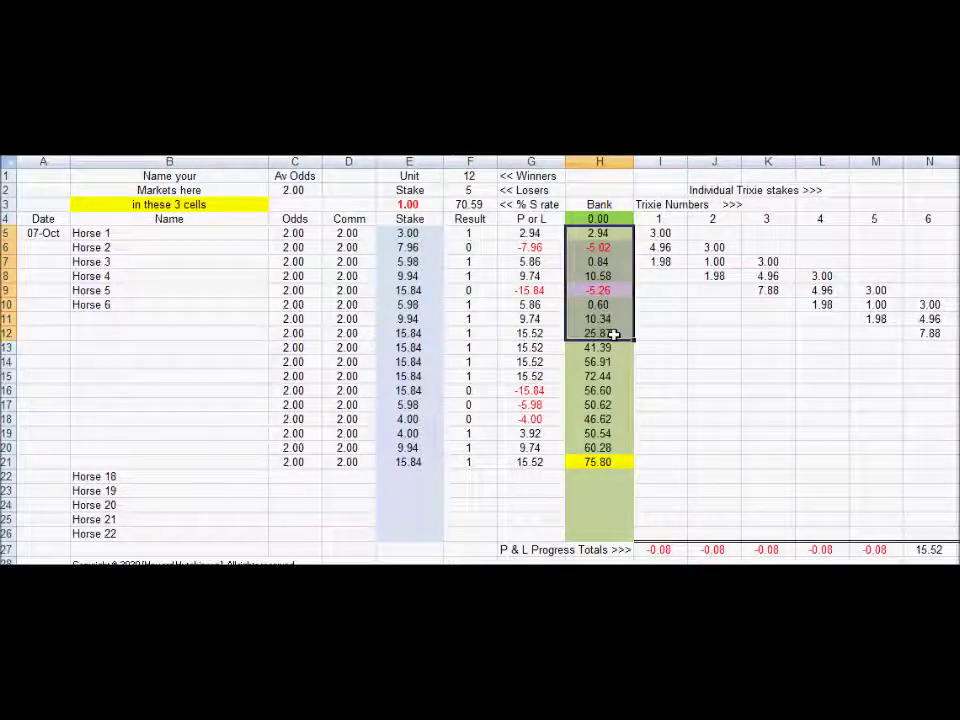
Record rows 13 and 14 as losers with result 0, and check the bank in row 12.
click(478, 347)
text(0)
key(Return)
text(0)
key(Return)
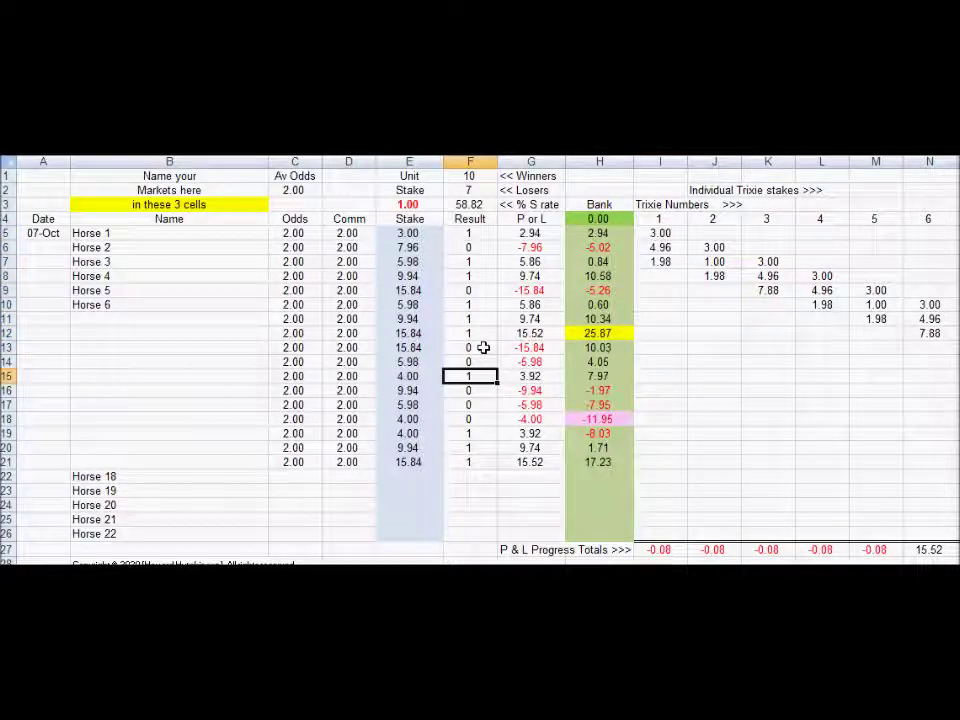
click(592, 337)
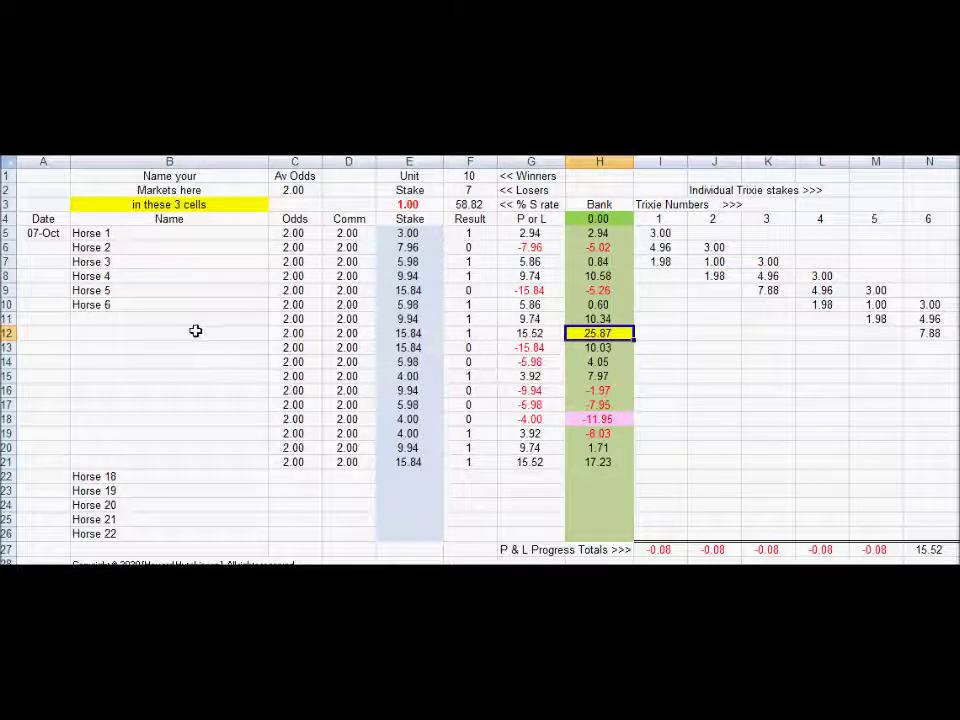
Fill the name series down from Horse 6 to add Horse 7 and Horse 8 in rows 11 and 12.
click(121, 307)
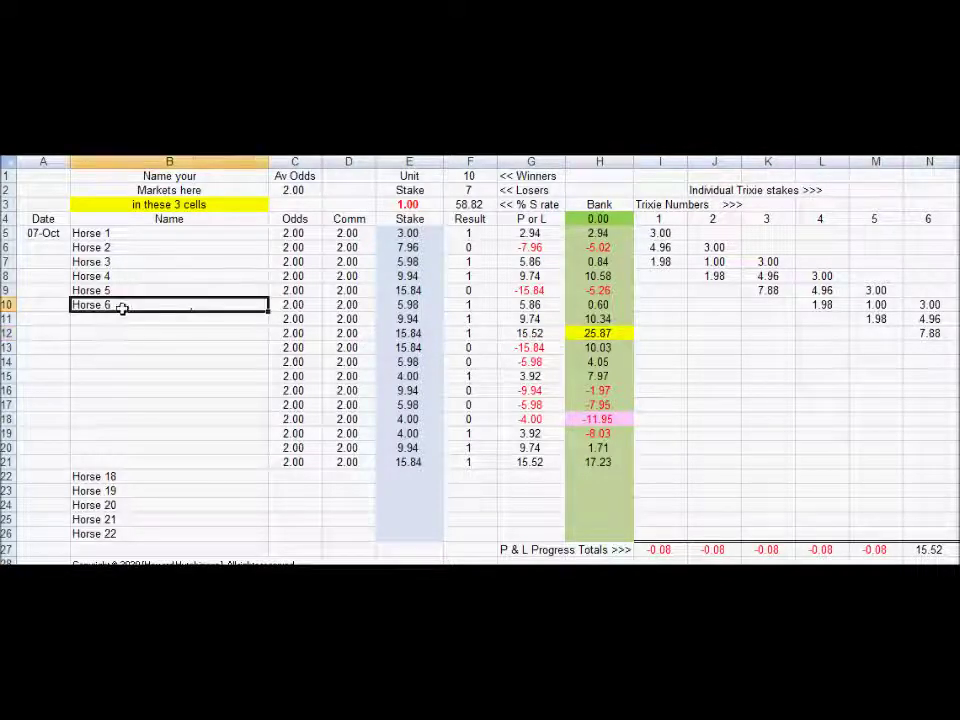
mouse_move(259, 311)
mouse_down()
mouse_move(258, 343)
mouse_move(261, 318)
mouse_up()
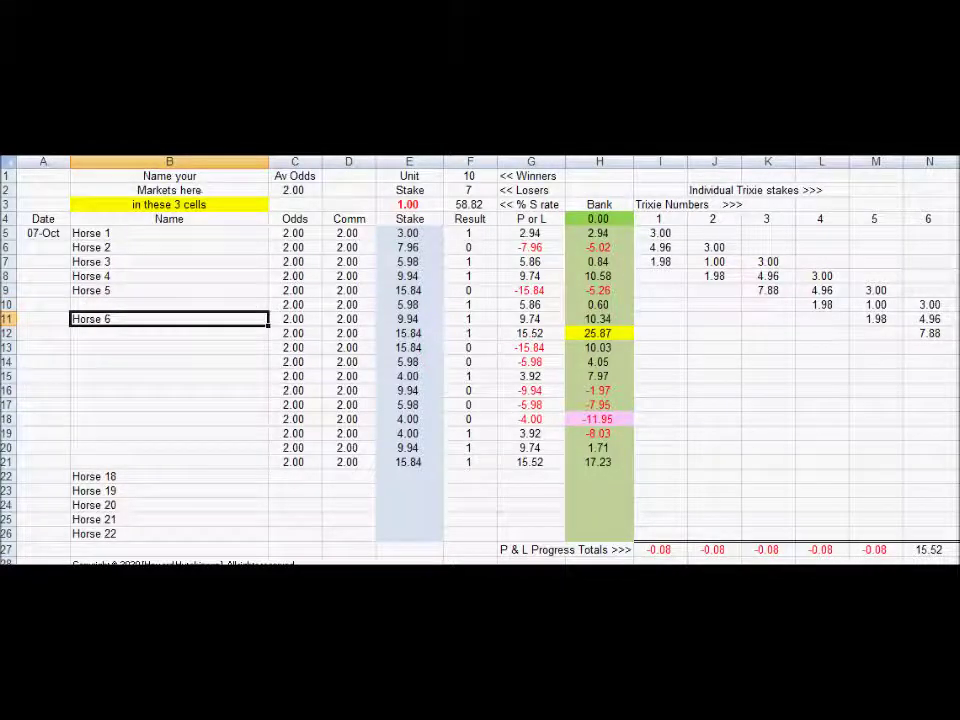
key(ctrl+z)
drag(263, 313, 257, 339)
click(216, 332)
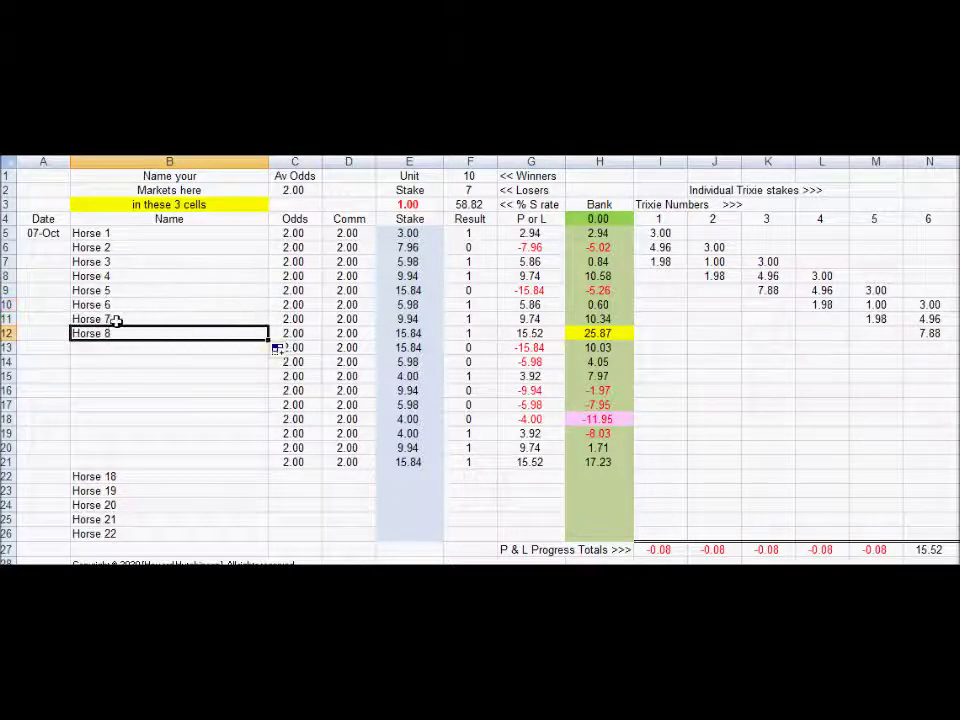
click(7, 333)
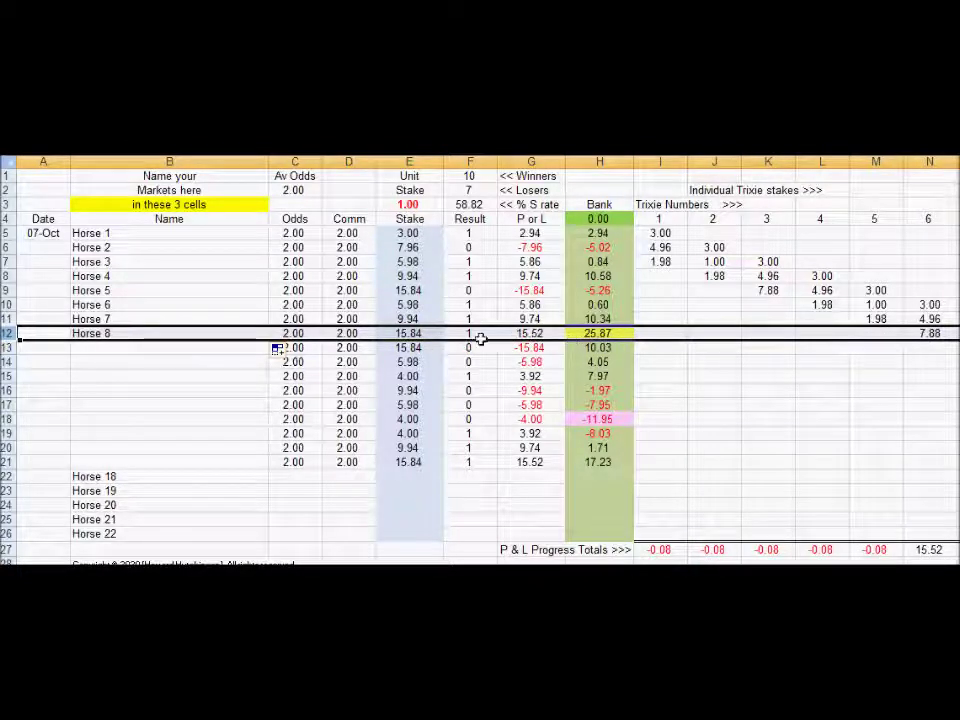
Clear the odds and results of all horses in rows 5 to 21.
drag(293, 233, 285, 455)
key(Delete)
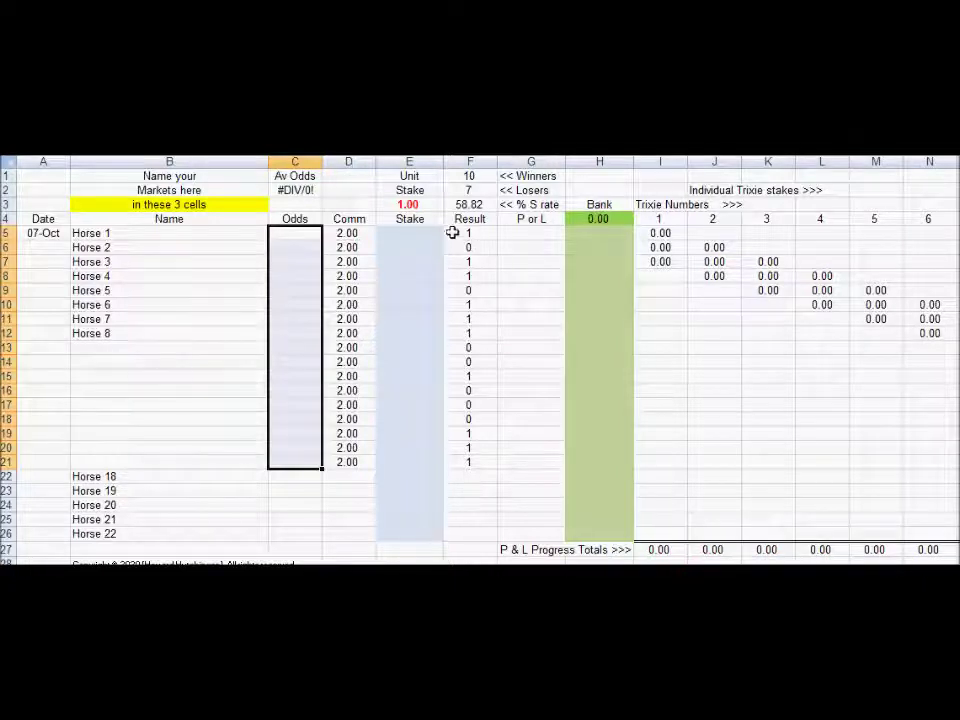
drag(468, 236, 431, 446)
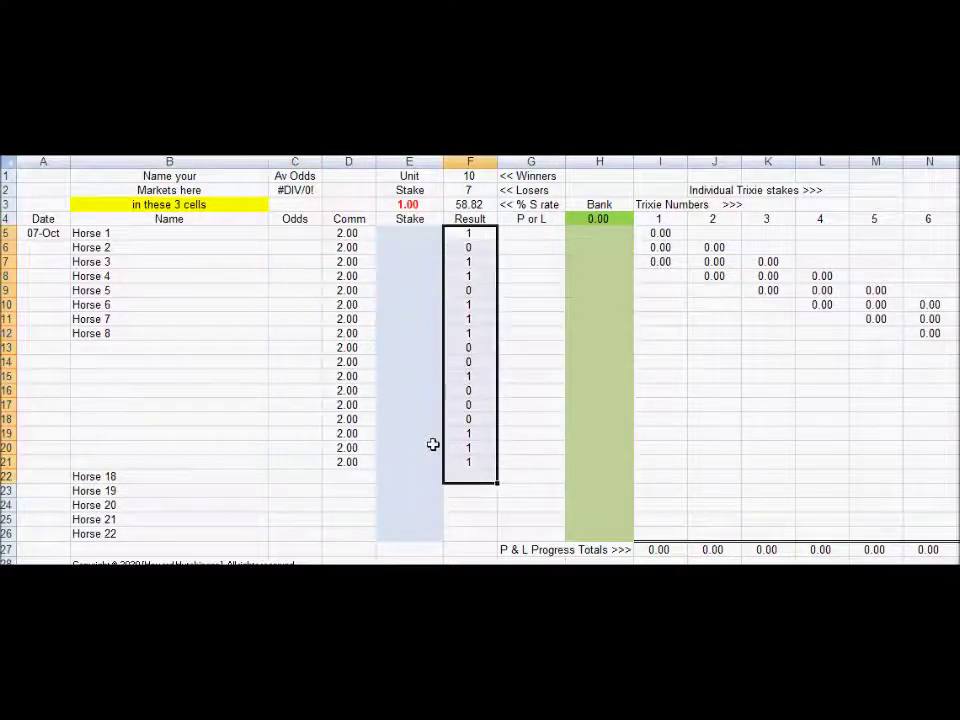
key(Delete)
key(Down)
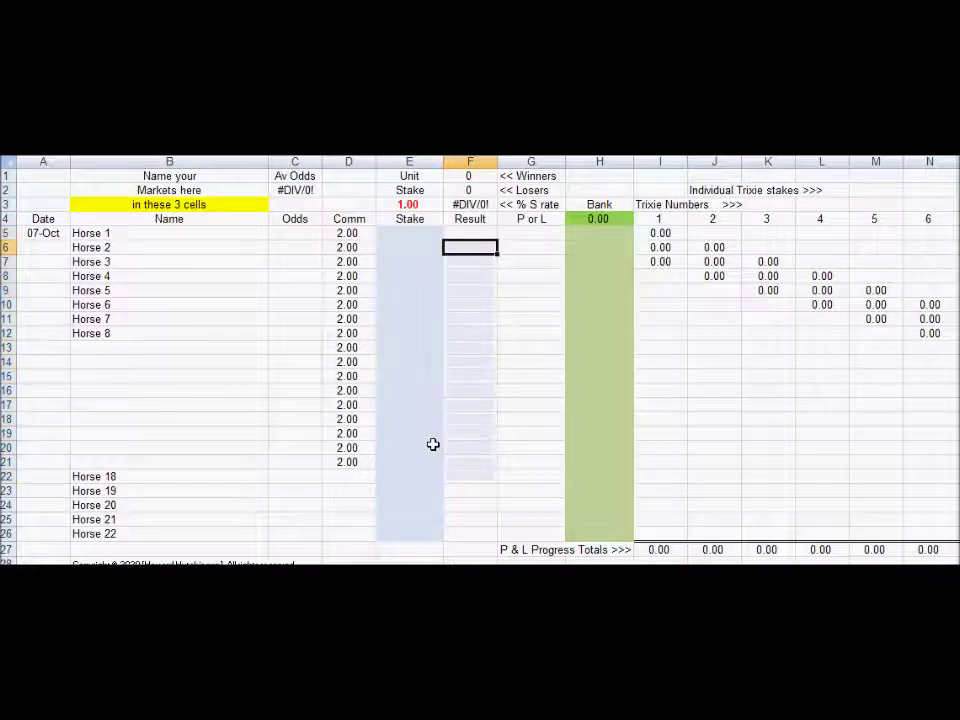
key(Up)
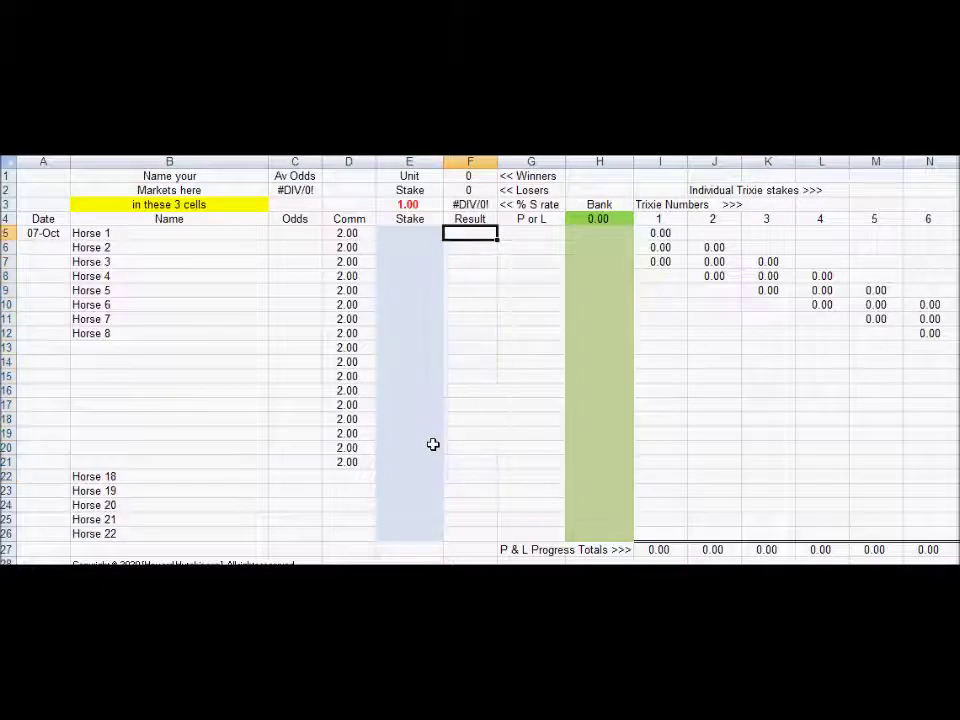
Set the odds for Horse 1 to 1.5.
click(298, 235)
text(1.5)
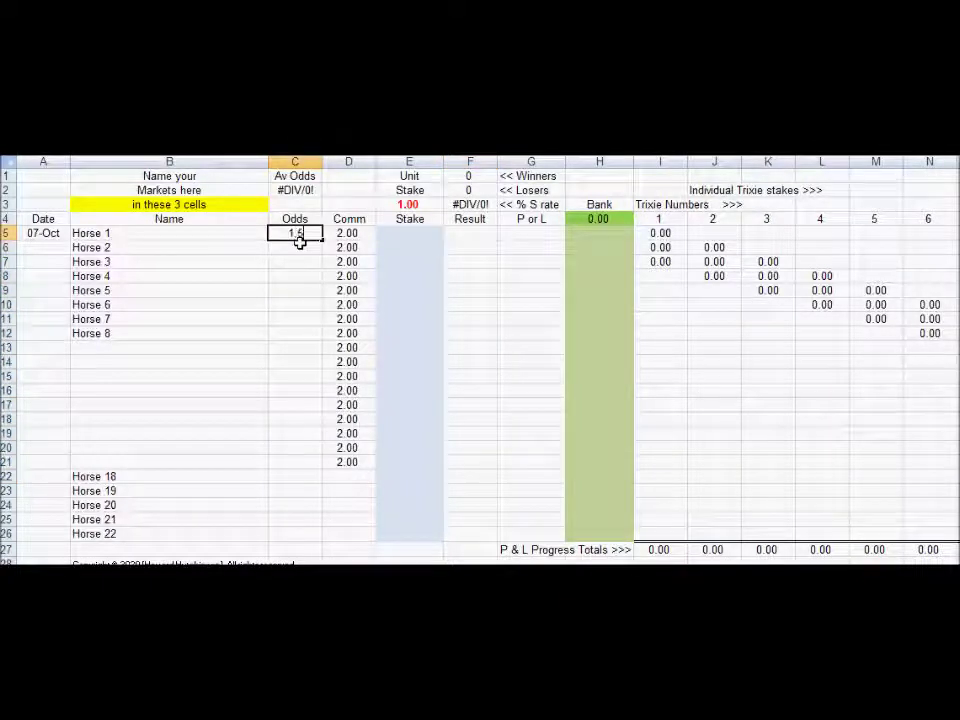
key(Return)
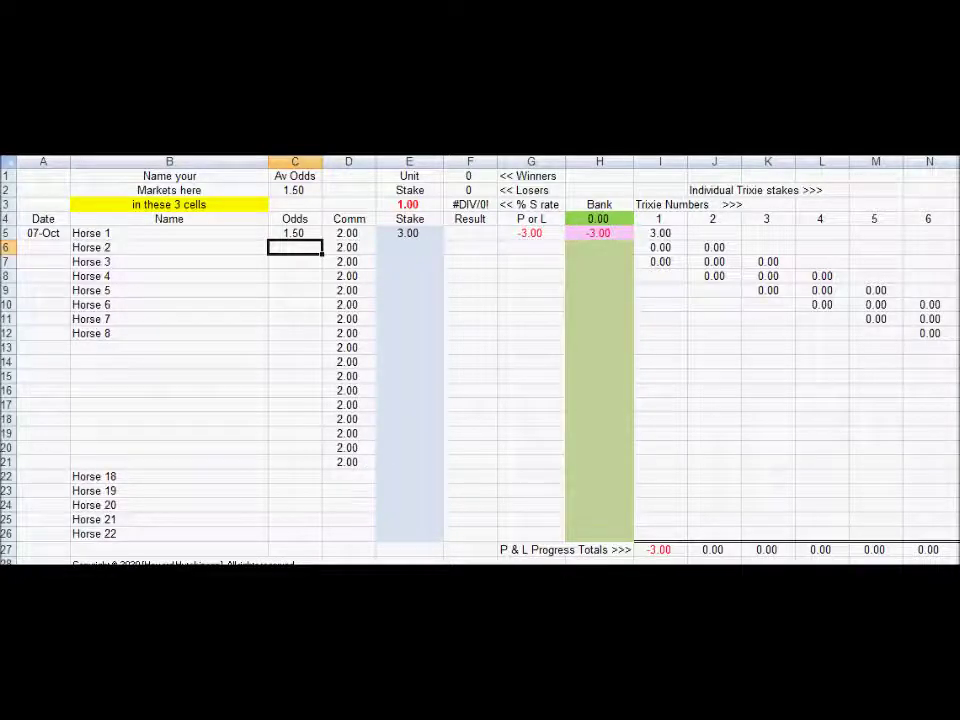
Review the individual stake columns of trixies 1 to 20, and check which horses trixies 3 and 4 cover.
scroll(480, 360, right, 8)
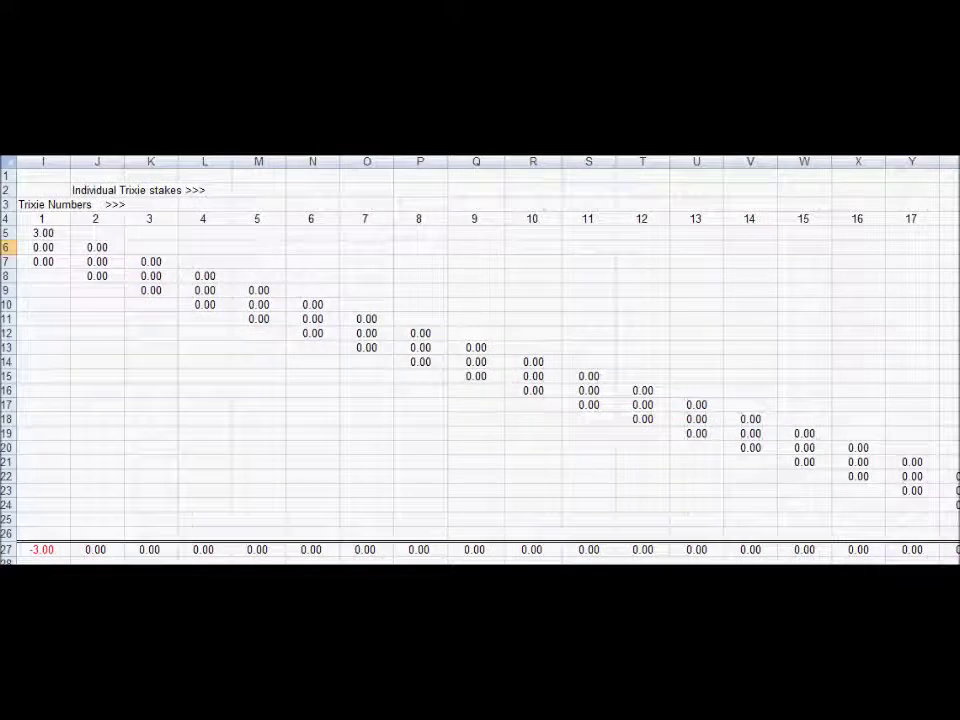
key(Right)
key(Right)
key(Right)
key(Right)
key(Right)
key(Right)
key(Right)
key(Right)
key(Right)
key(Right)
key(Right)
key(Right)
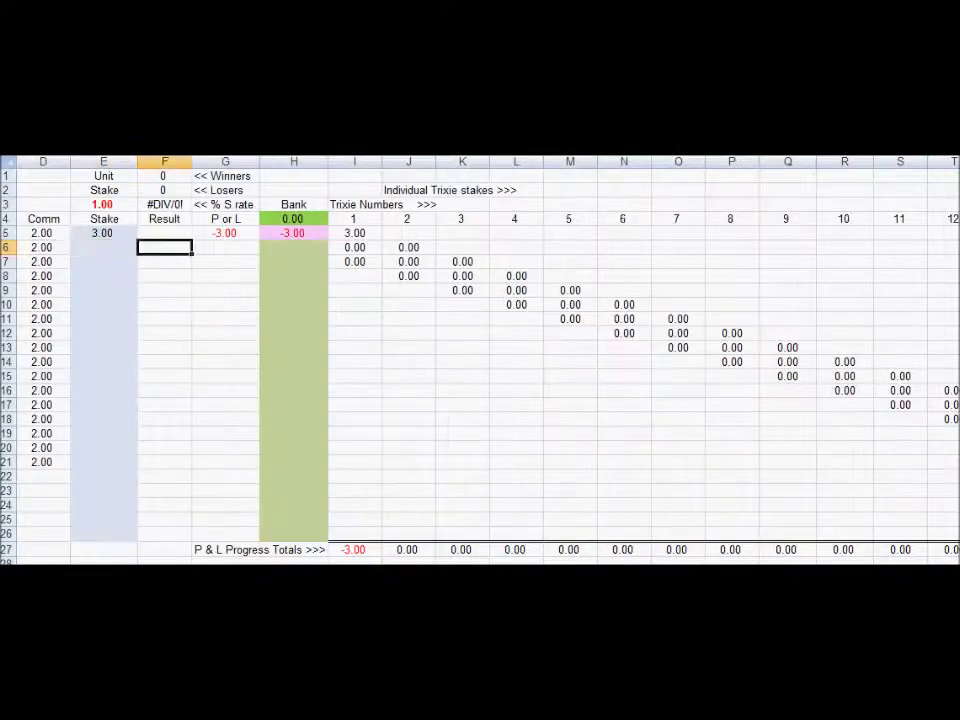
key(Right)
key(Right)
key(Right)
key(Right)
key(Right)
key(Right)
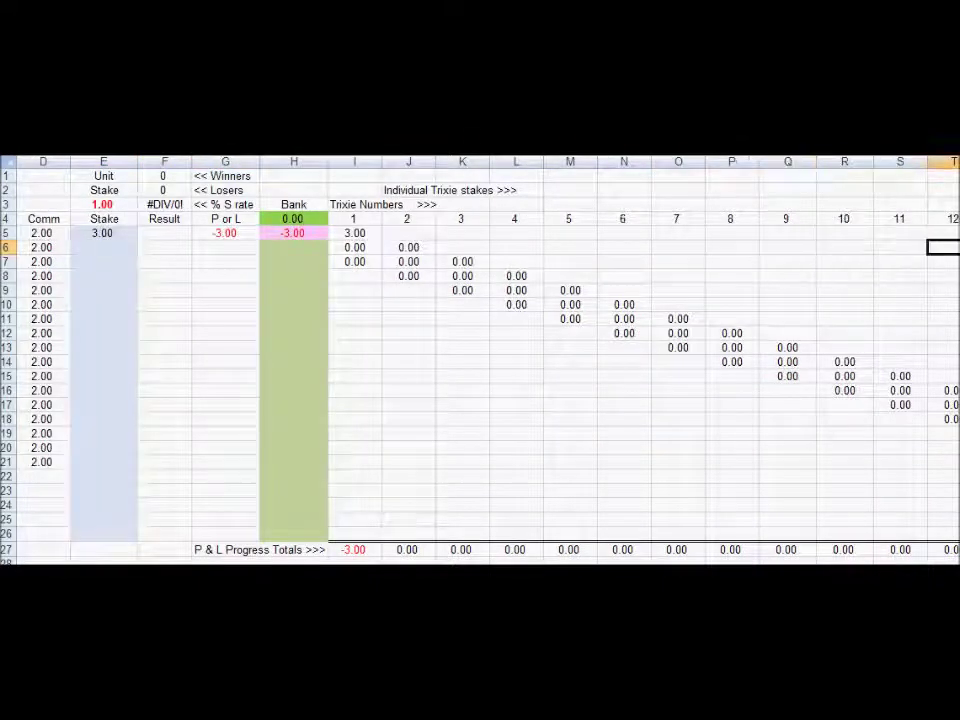
key(Right)
key(Right)
key(Right)
key(Right)
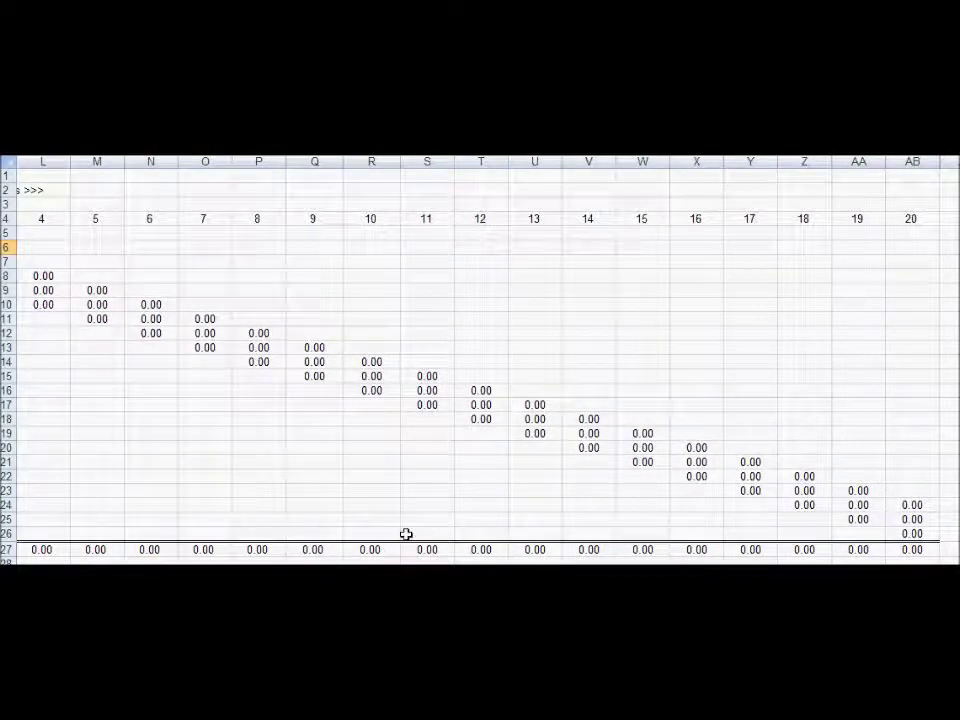
key(Home)
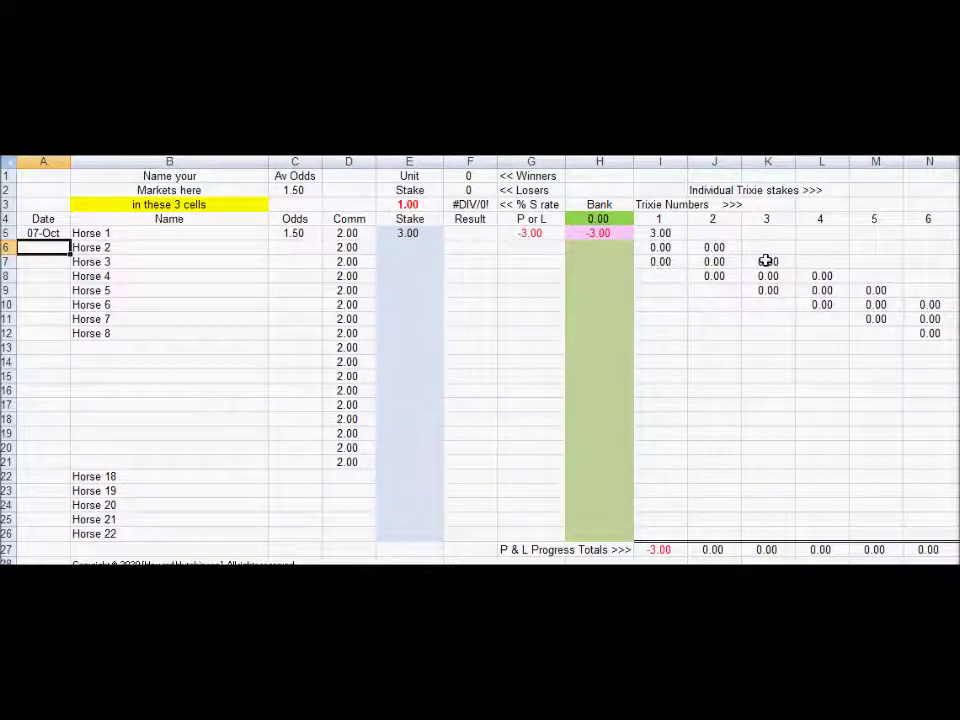
drag(765, 260, 766, 306)
drag(818, 279, 814, 336)
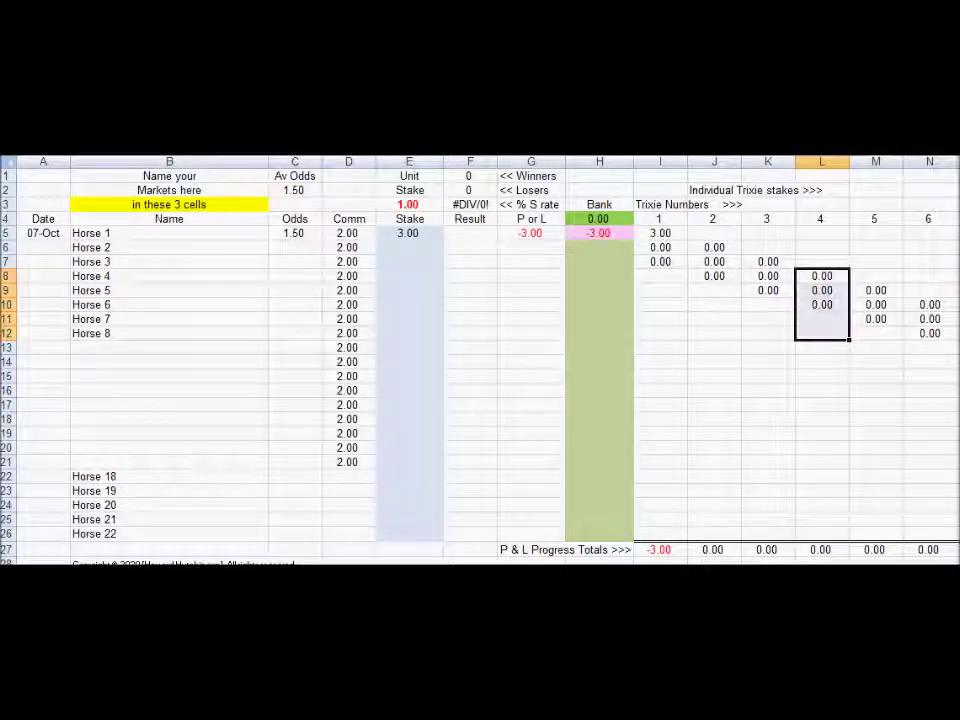
Examine the AB, AC, BC and ABC combinations and the progress cells on the single trixie sheet for Horses 4 to 6.
key(ctrl+Page_Down)
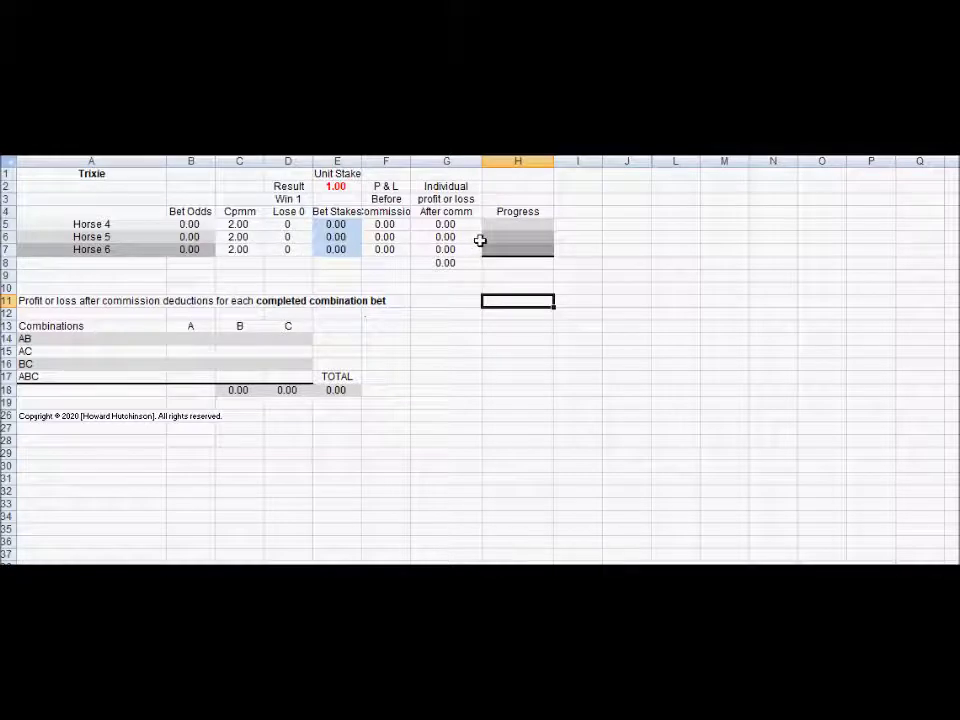
click(58, 338)
click(52, 353)
click(55, 363)
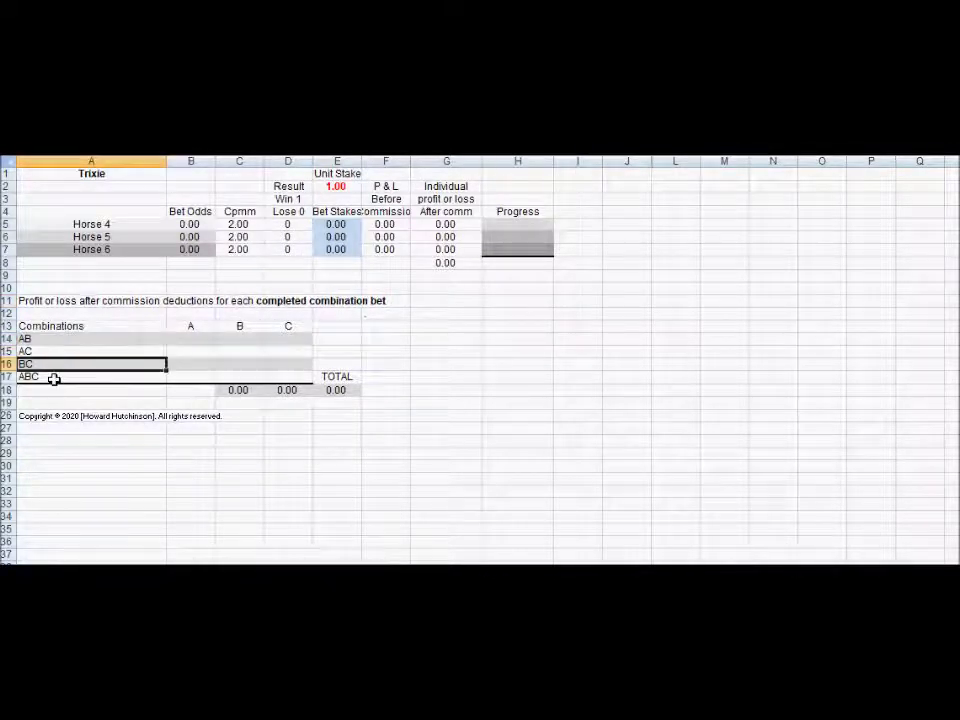
click(120, 379)
click(115, 390)
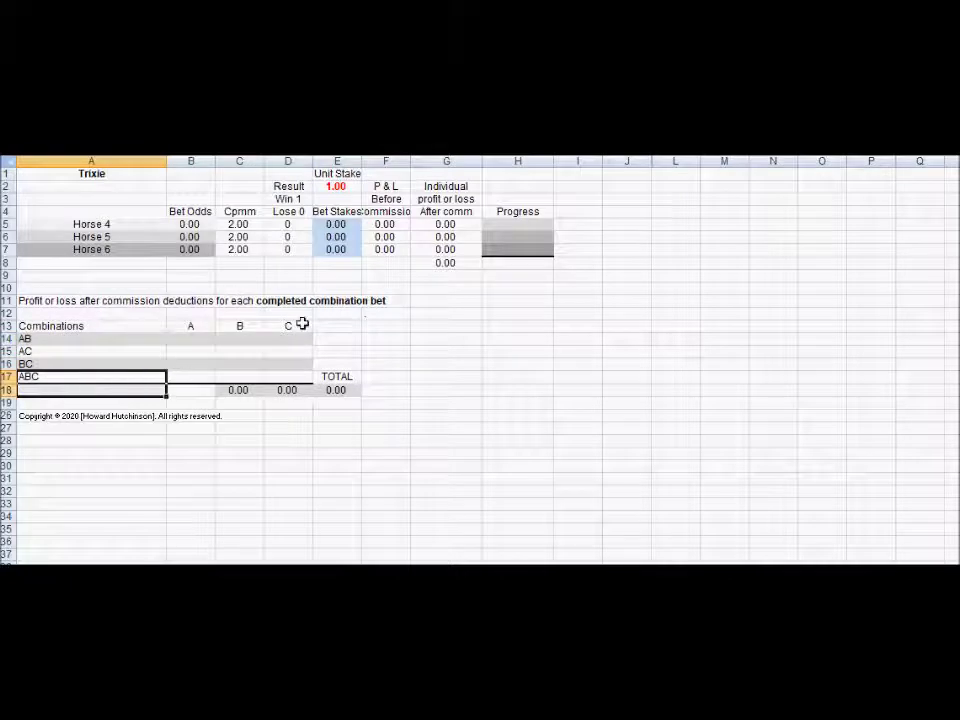
click(516, 224)
click(514, 237)
click(511, 250)
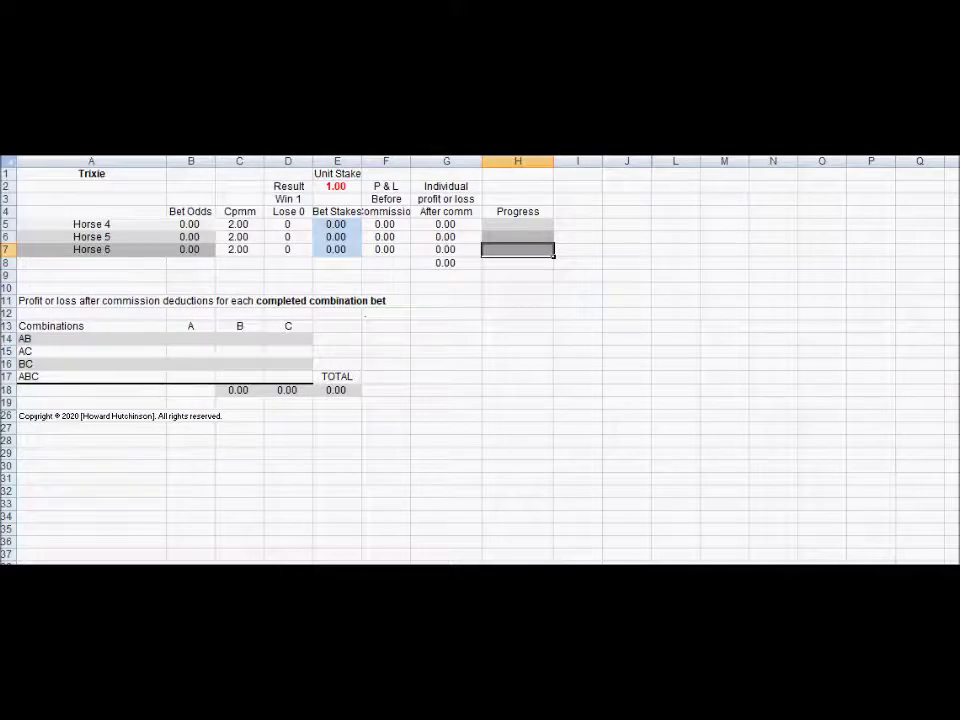
Review the Aussie races place market sheet, checking its title, unit stake, dates, horses, results and commission rates.
key(ctrl+Page_Down)
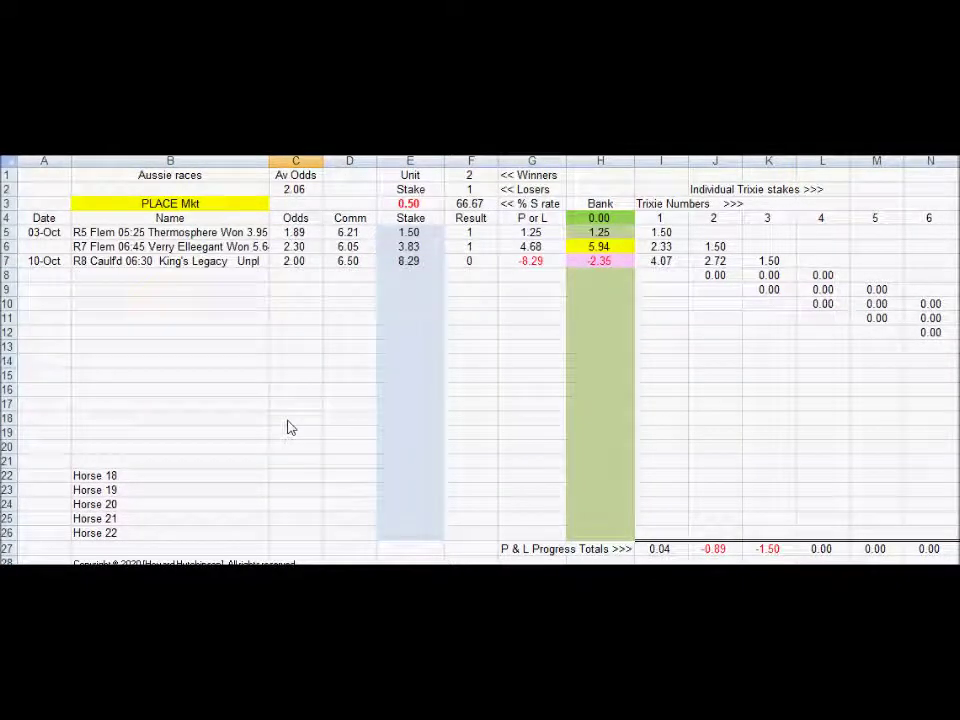
click(185, 175)
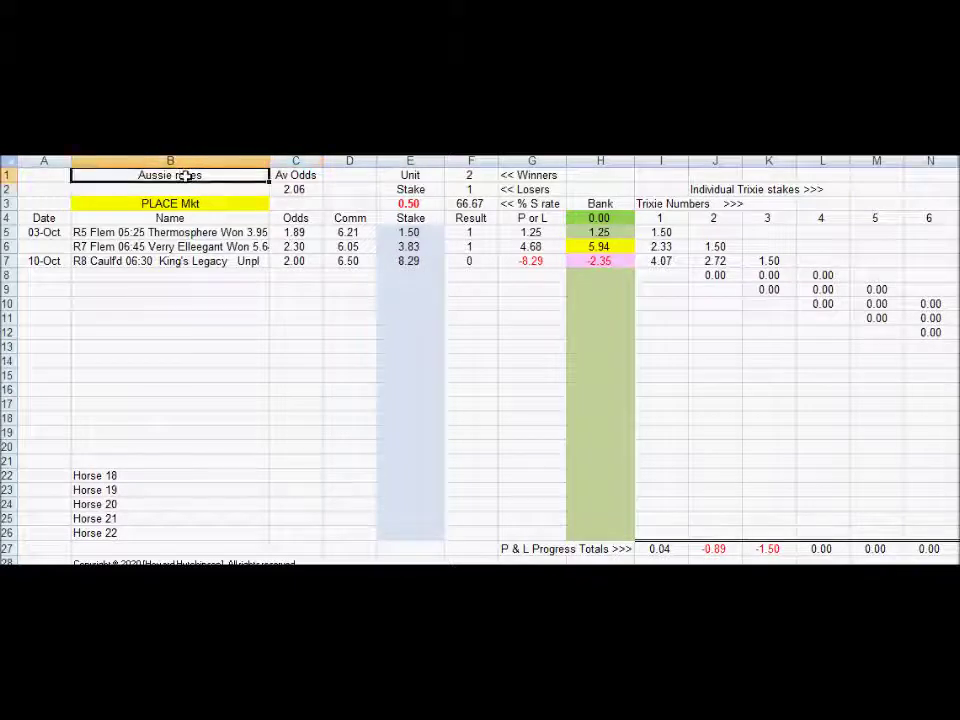
drag(185, 175, 171, 200)
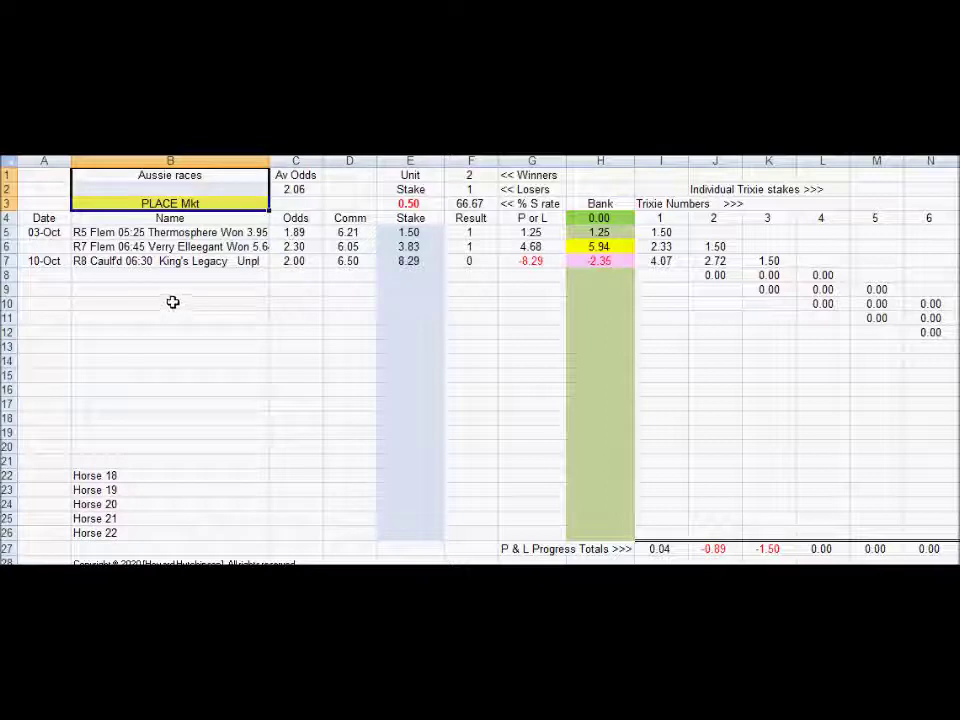
click(409, 204)
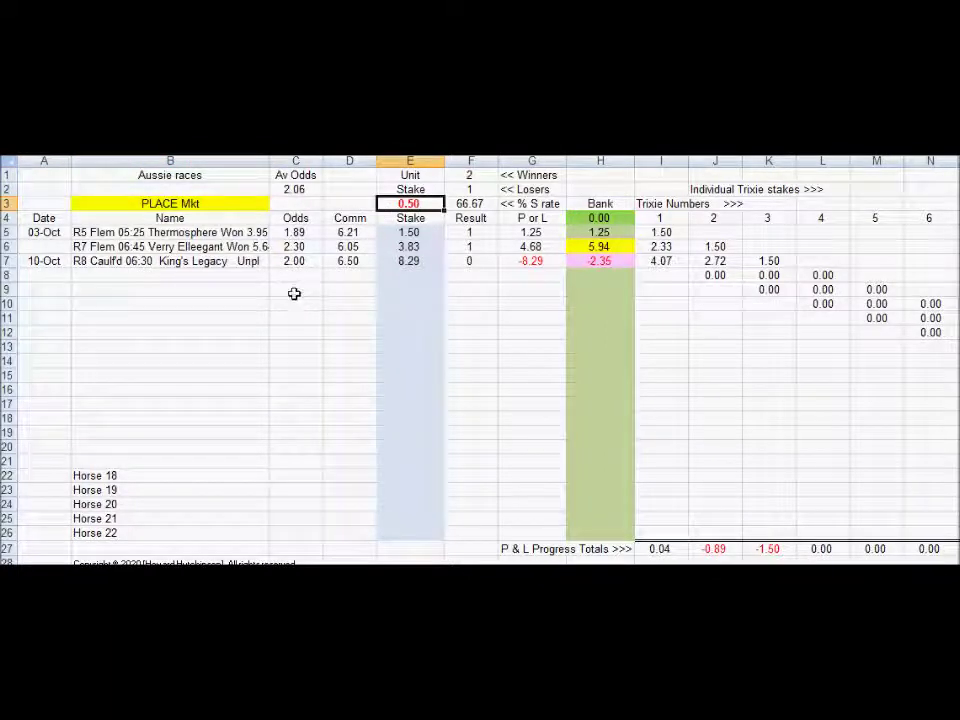
click(52, 235)
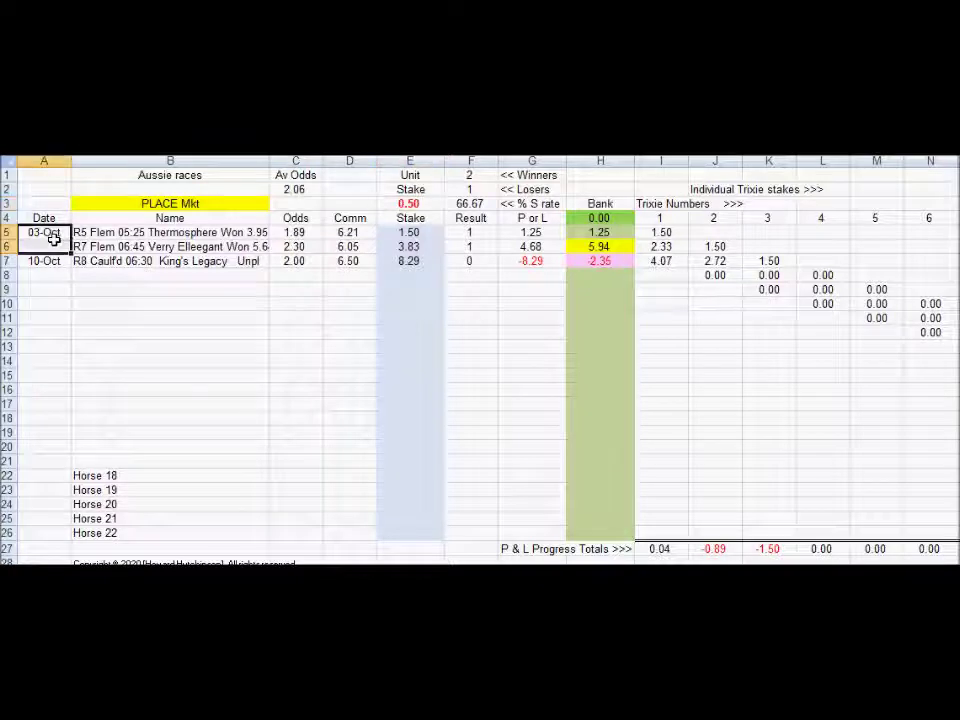
click(163, 234)
drag(163, 234, 167, 244)
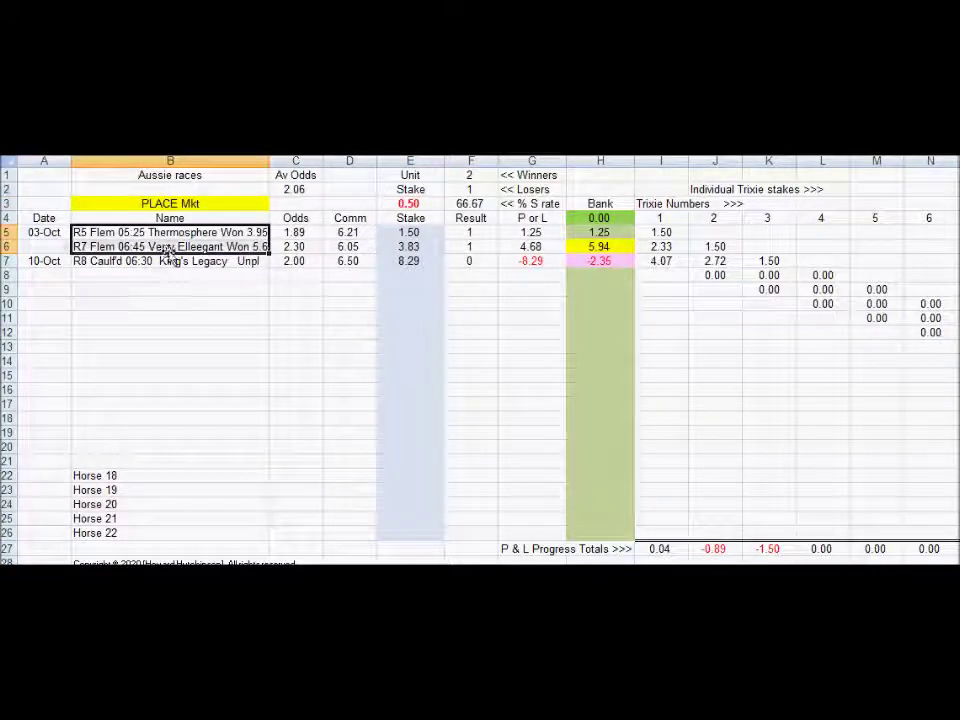
drag(465, 233, 466, 244)
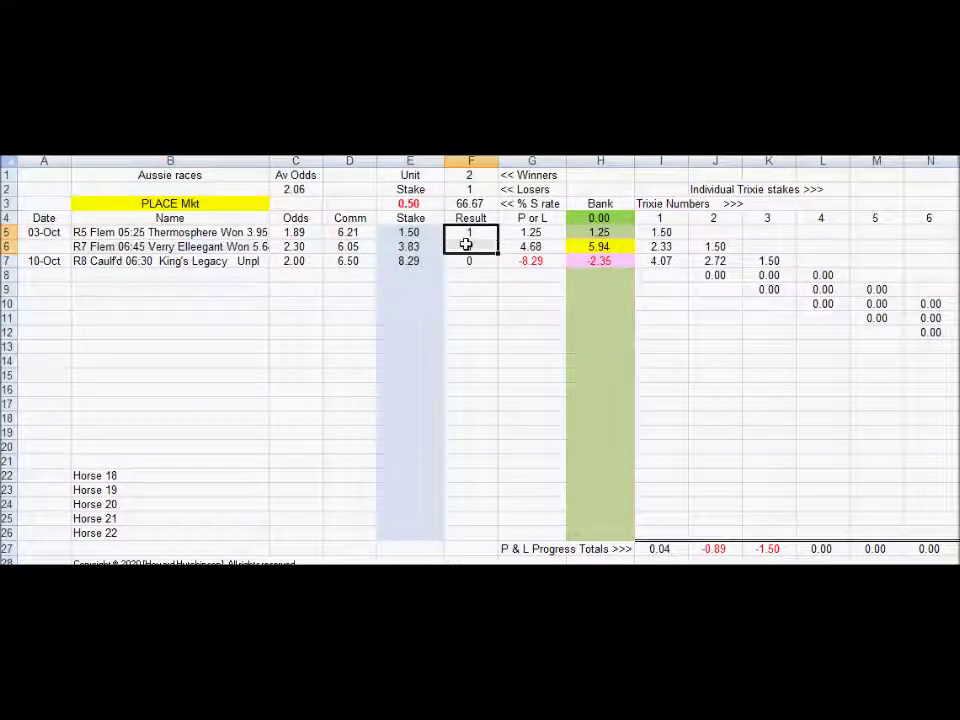
drag(347, 231, 349, 253)
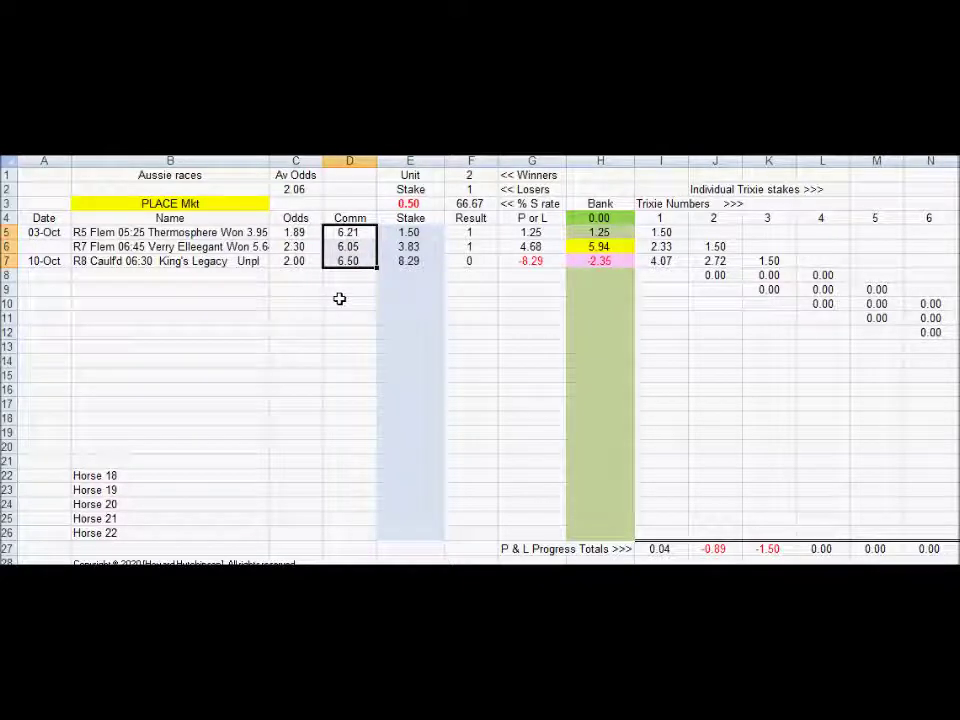
click(201, 260)
Try King's Legacy in row 7 as a winner with result 1, and restore its result to 0.
click(467, 261)
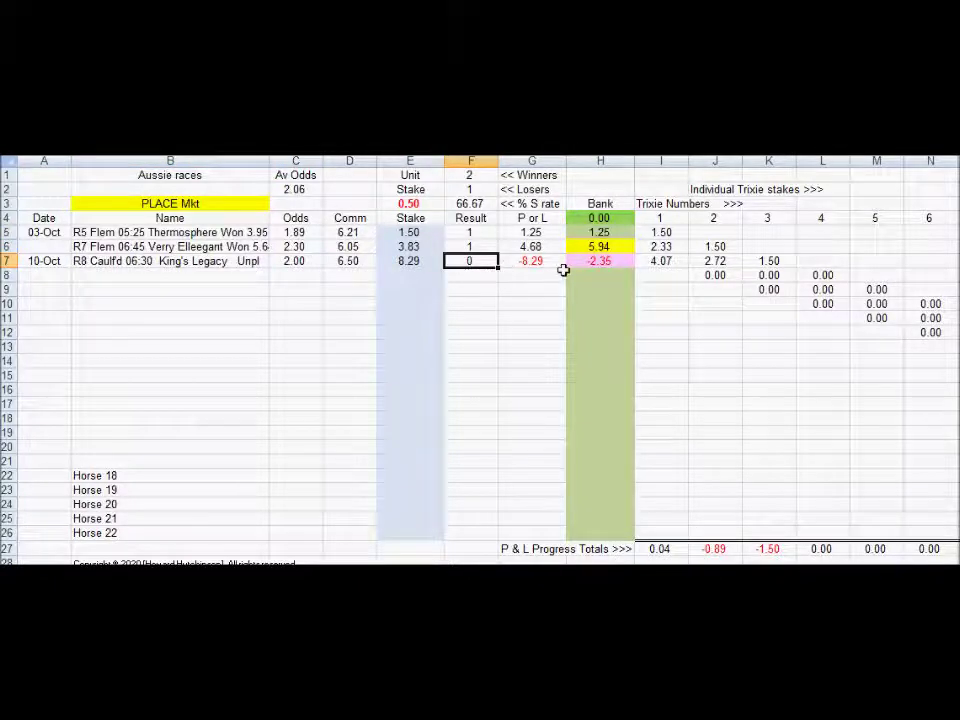
text(1)
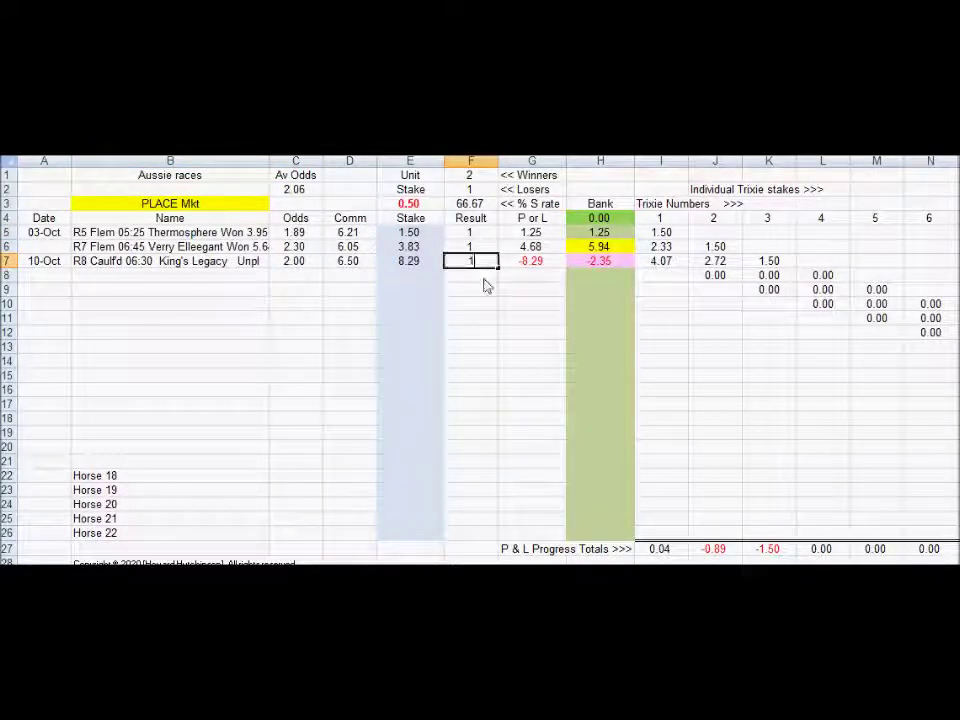
key(Return)
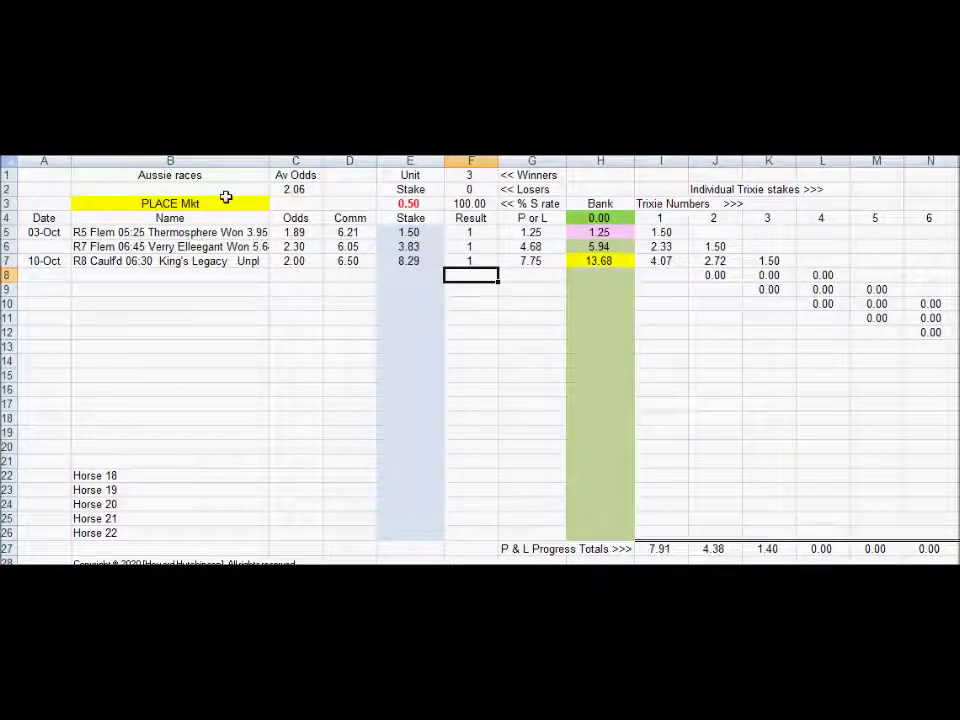
click(470, 261)
text(0)
key(ctrl+Return)
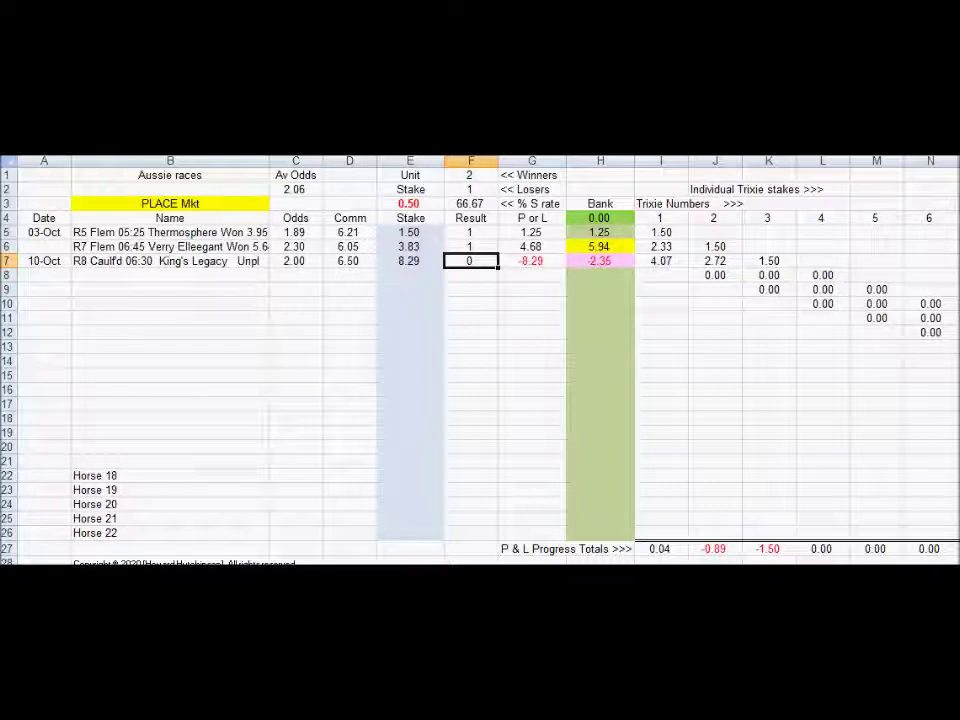
Check the average odds, winners, losers and strike rate, and the Thermosphere bet's stake in the betting account statement.
click(299, 191)
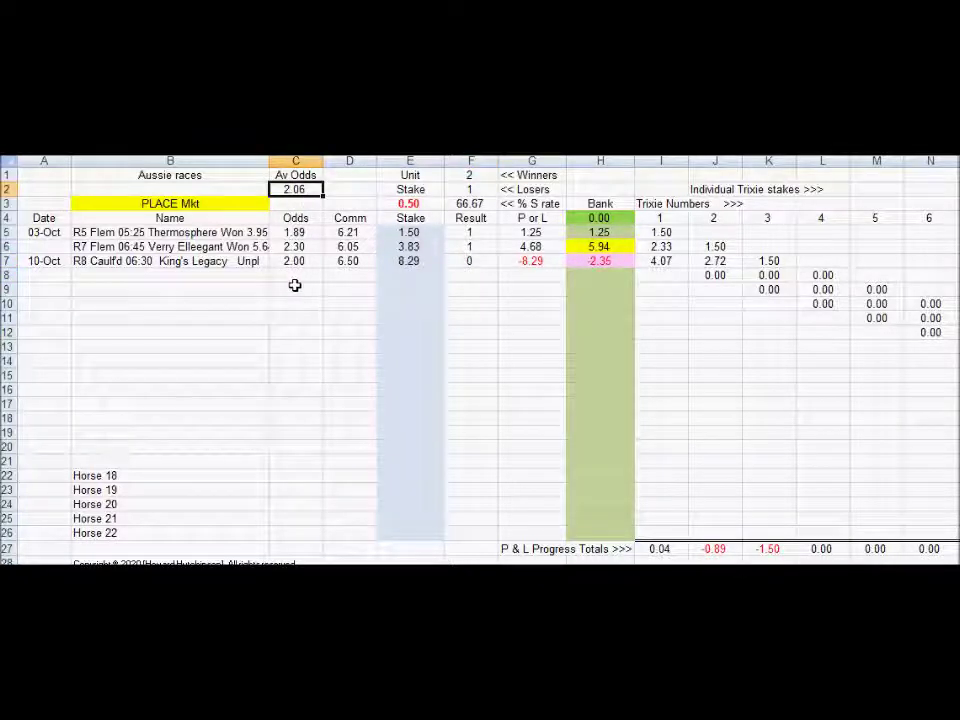
click(473, 180)
click(476, 189)
click(479, 204)
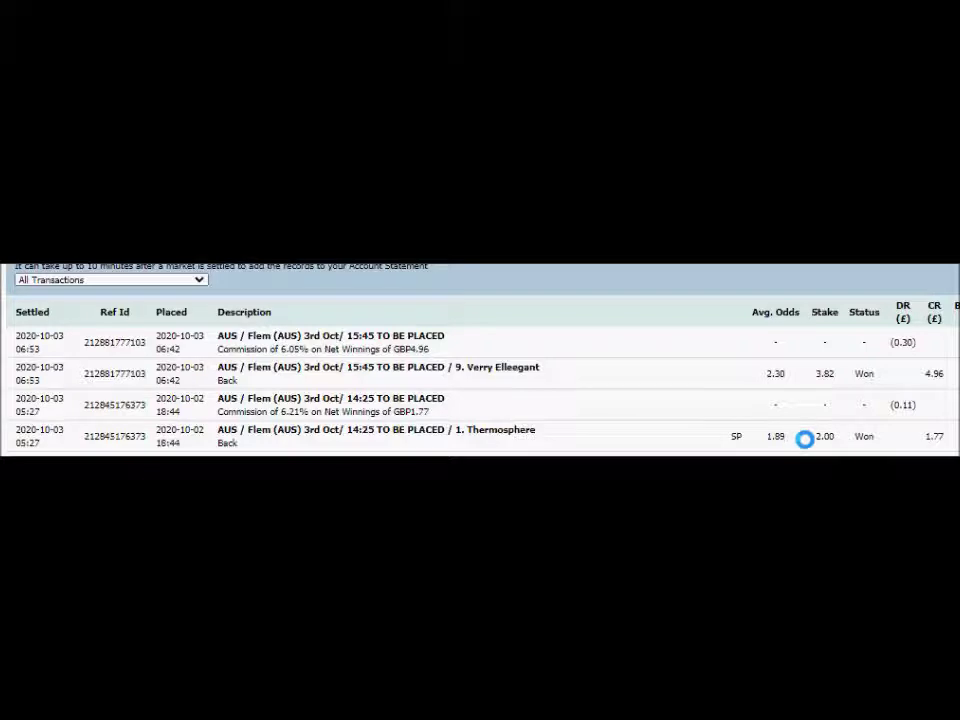
drag(808, 437, 830, 436)
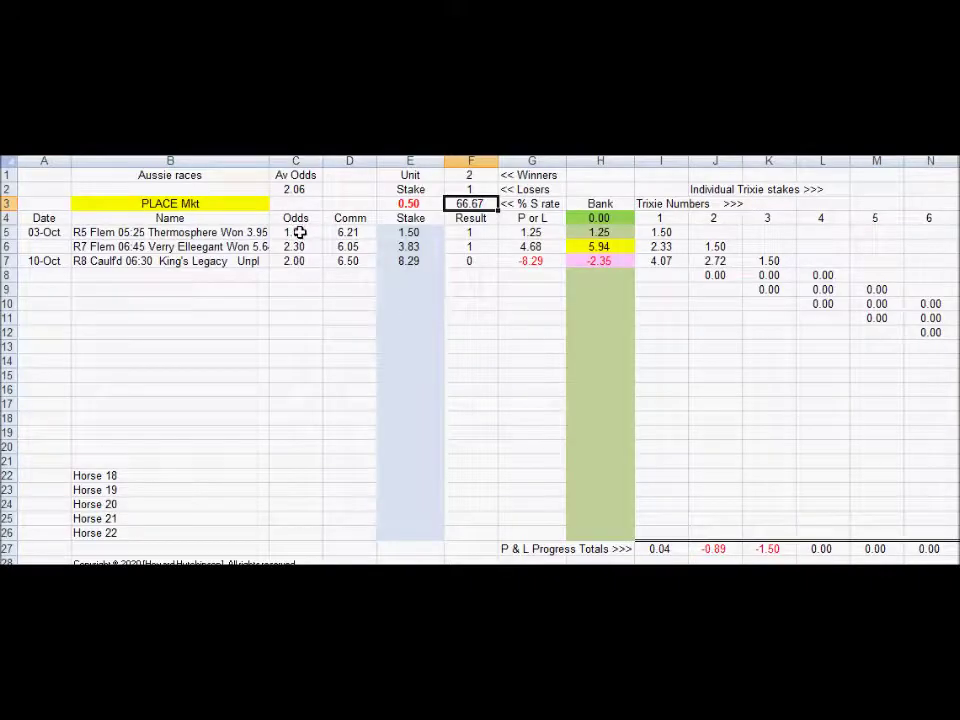
Check the odds and commission rates of the three place bets in rows 5 to 7.
drag(299, 232, 294, 258)
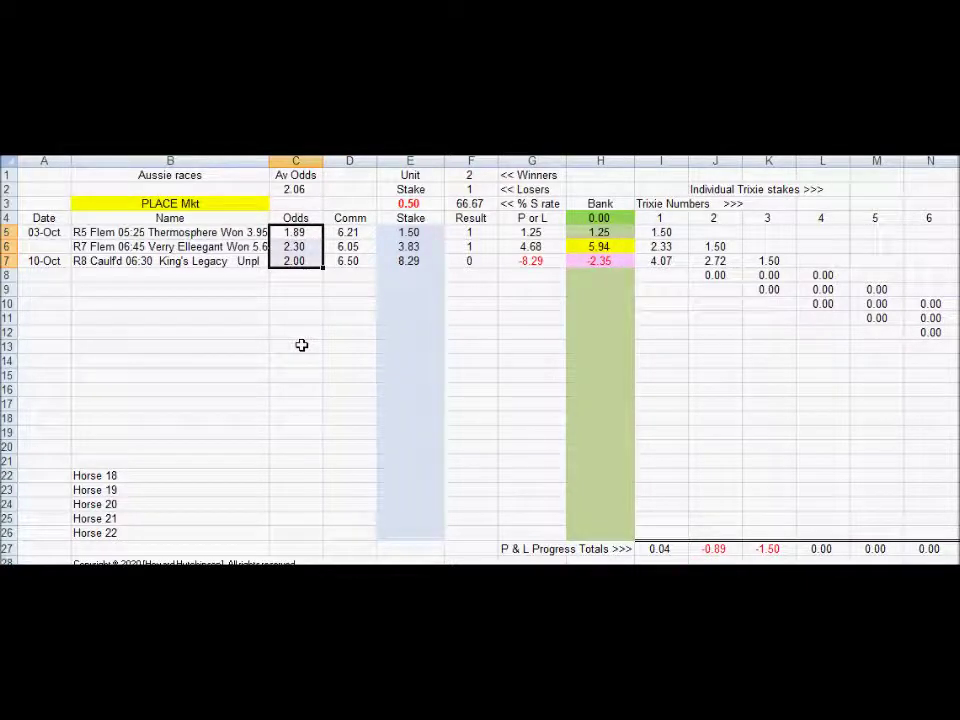
click(312, 233)
click(307, 248)
click(309, 260)
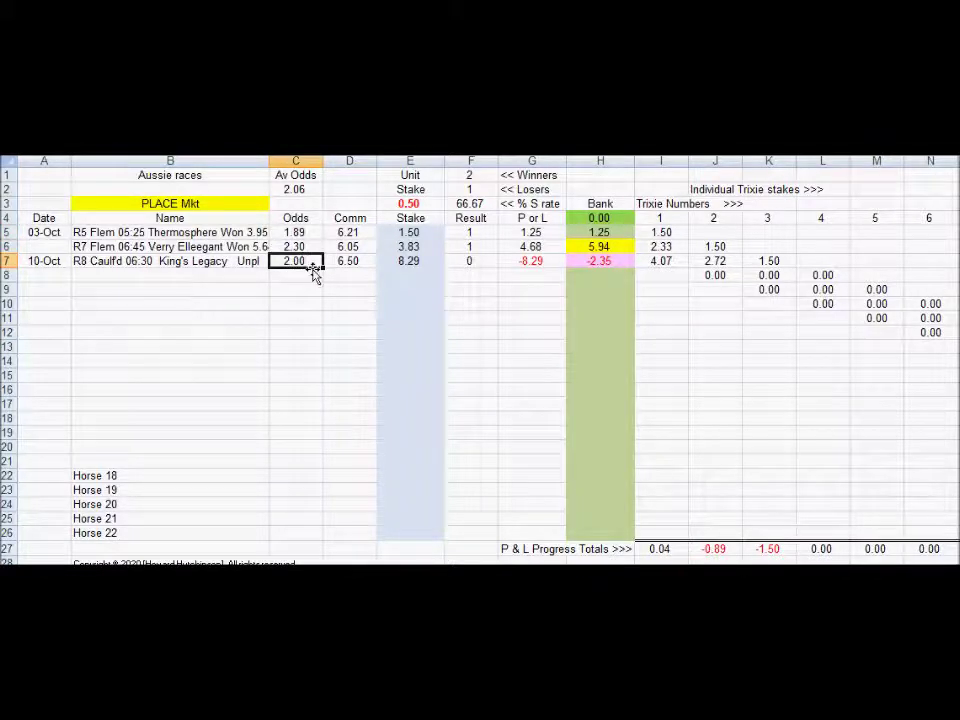
click(349, 233)
click(355, 261)
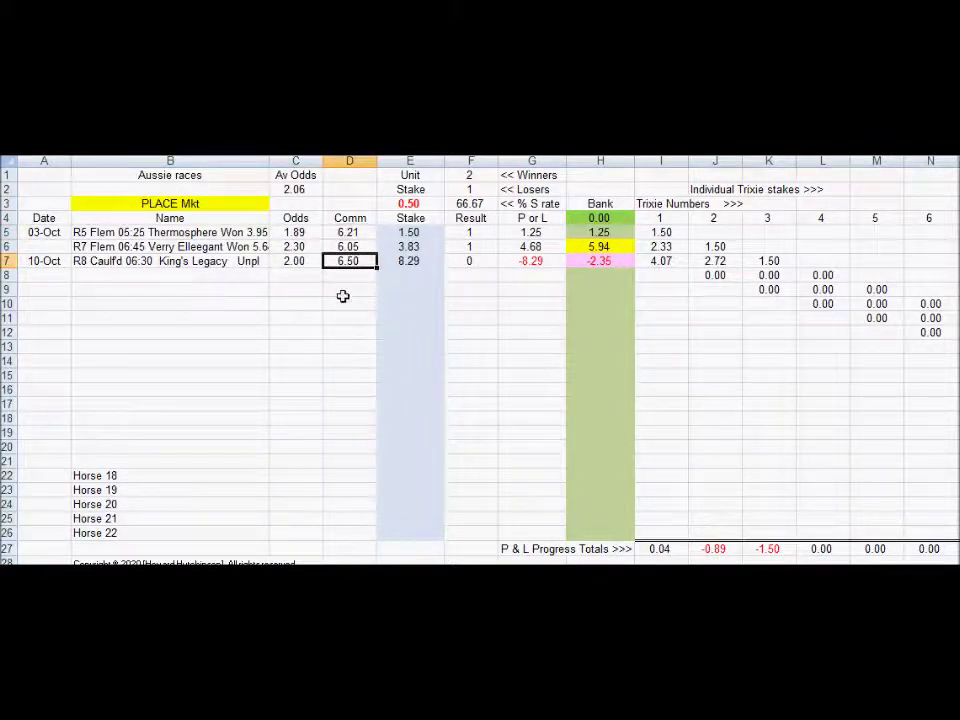
click(228, 291)
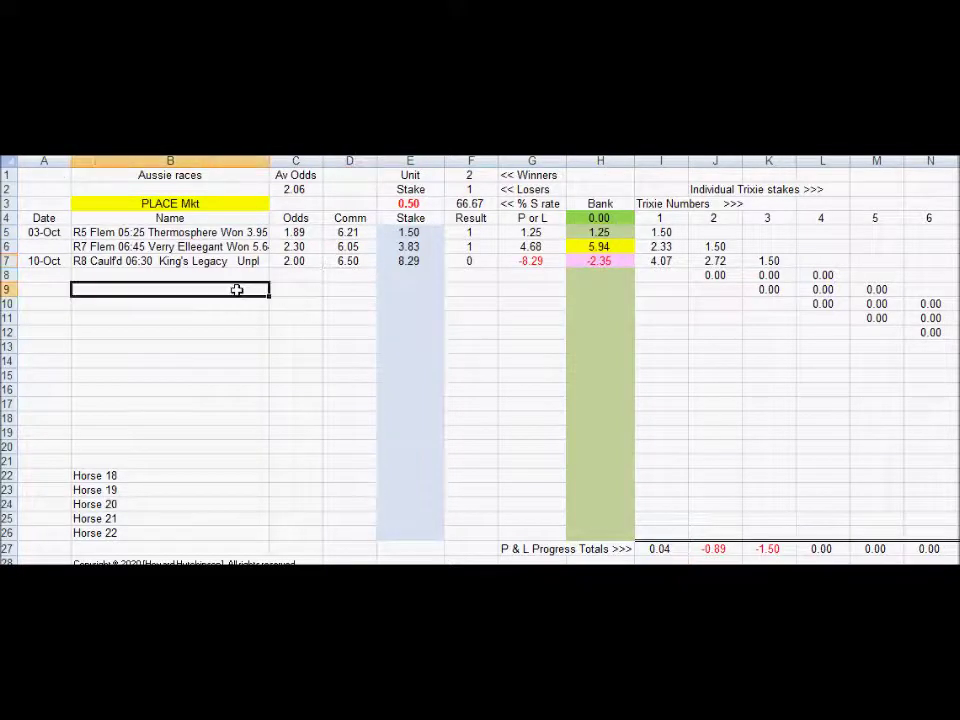